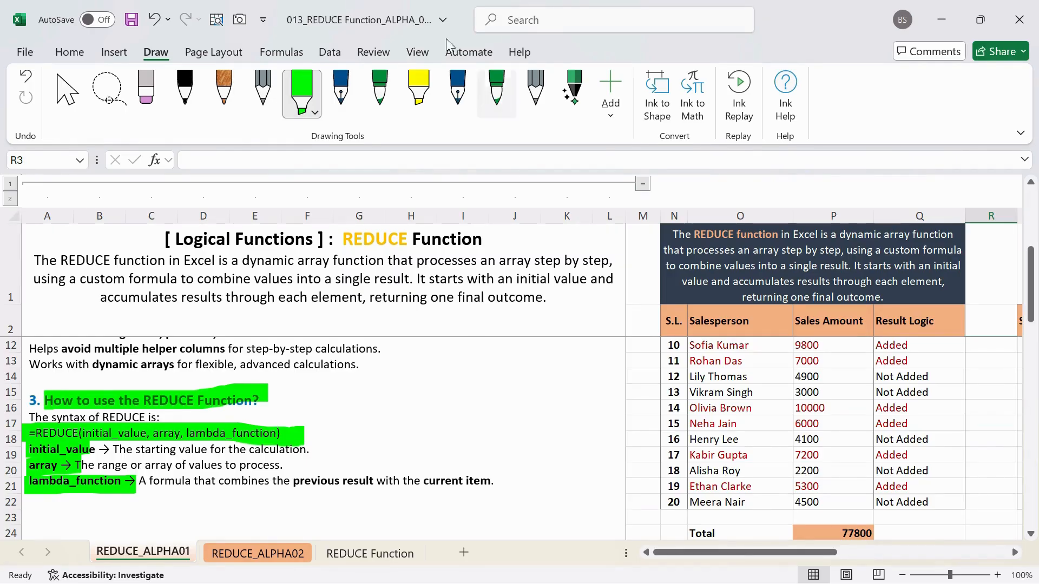
Put the highlighter away and read through the notes on what REDUCE is, why to use it and its syntax.
click(59, 87)
scroll(519, 433, up, 3)
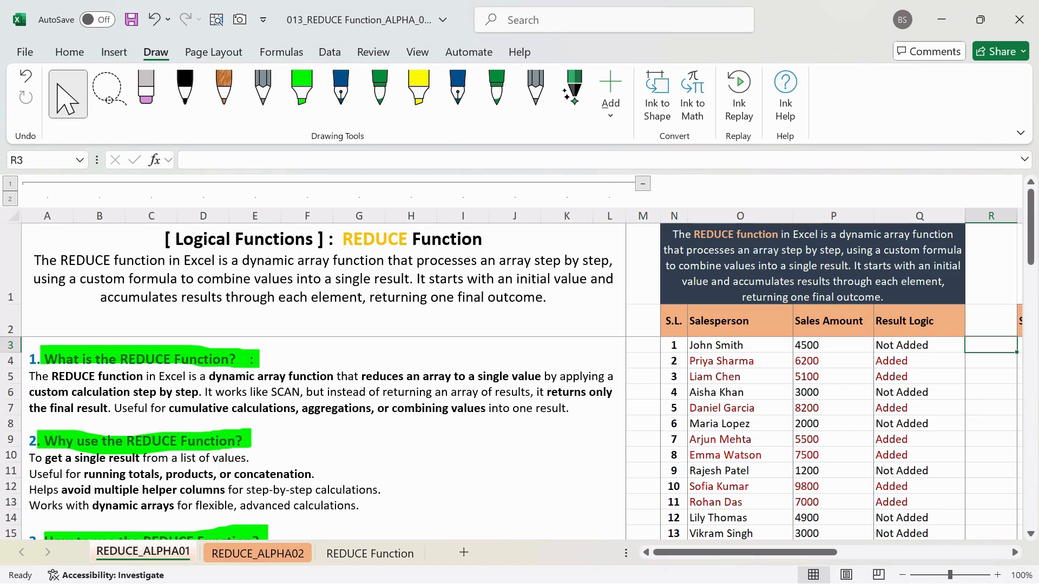
scroll(519, 433, down, 1)
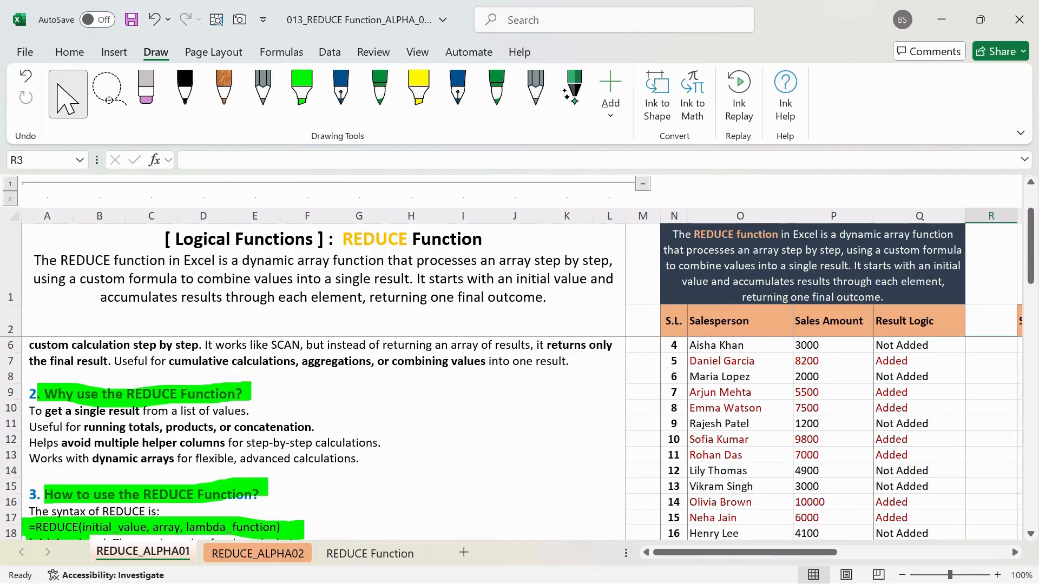
scroll(83, 475, down, 2)
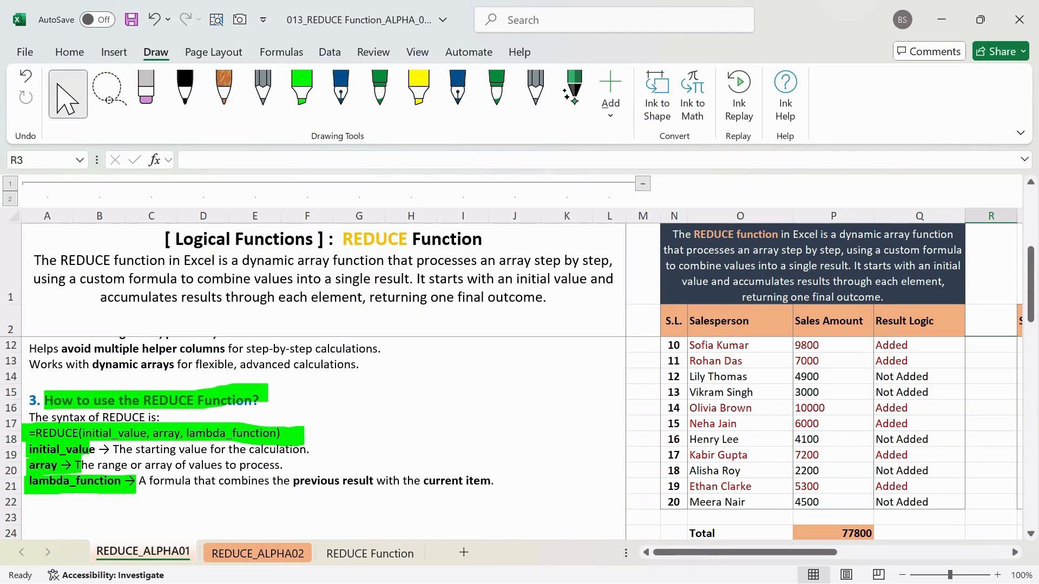
drag(681, 551, 683, 553)
scroll(519, 432, up, 3)
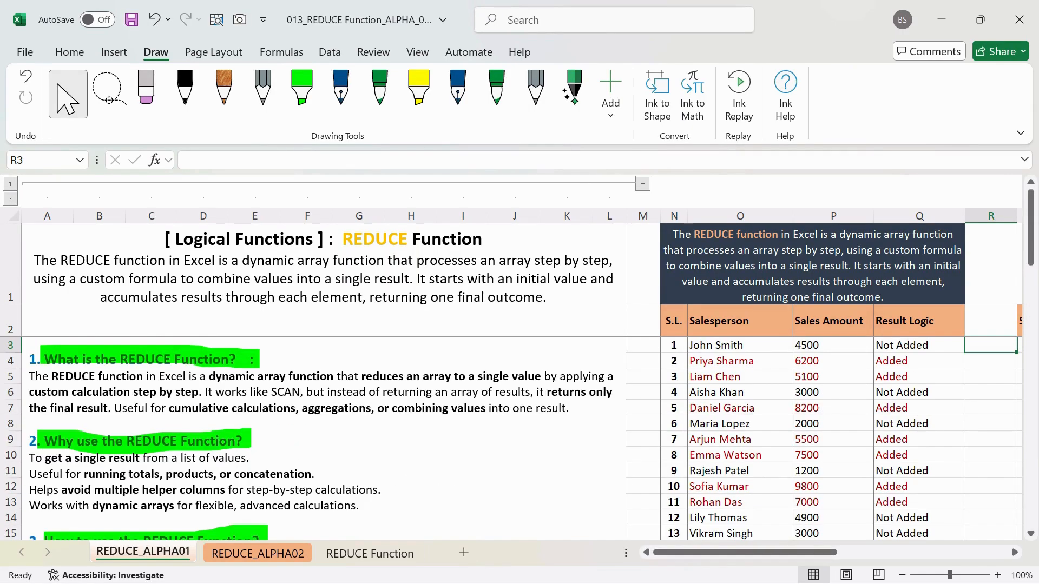
Erase the green highlighter strokes from the three section headings and the syntax and argument lines of the REDUCE notes.
click(643, 185)
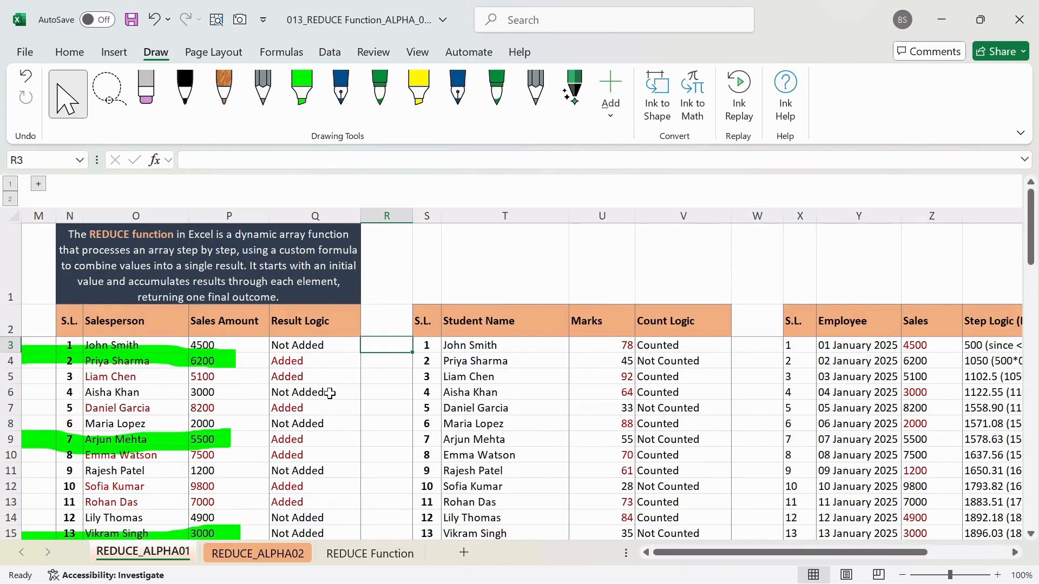
click(38, 183)
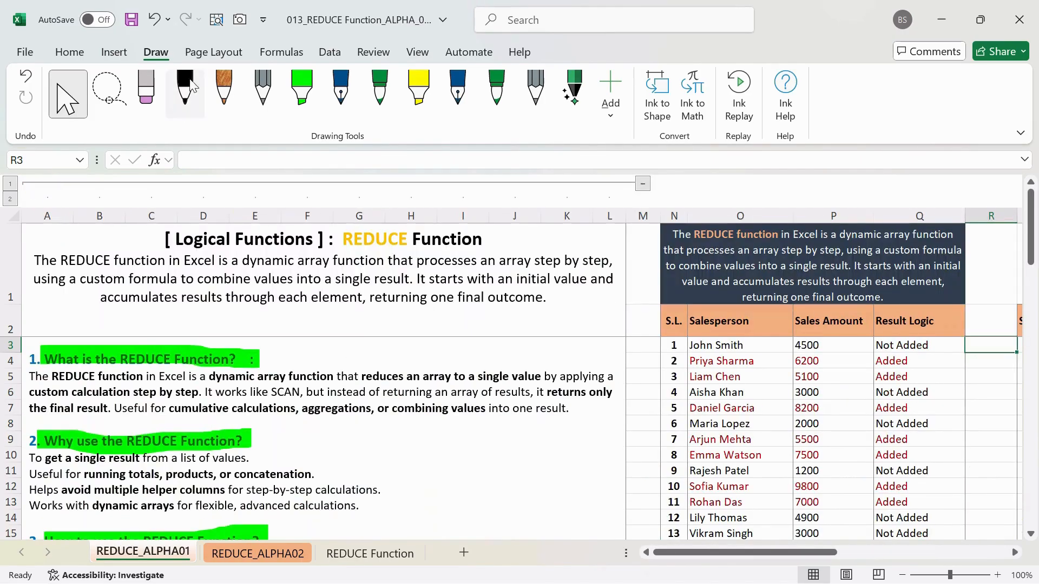
click(146, 90)
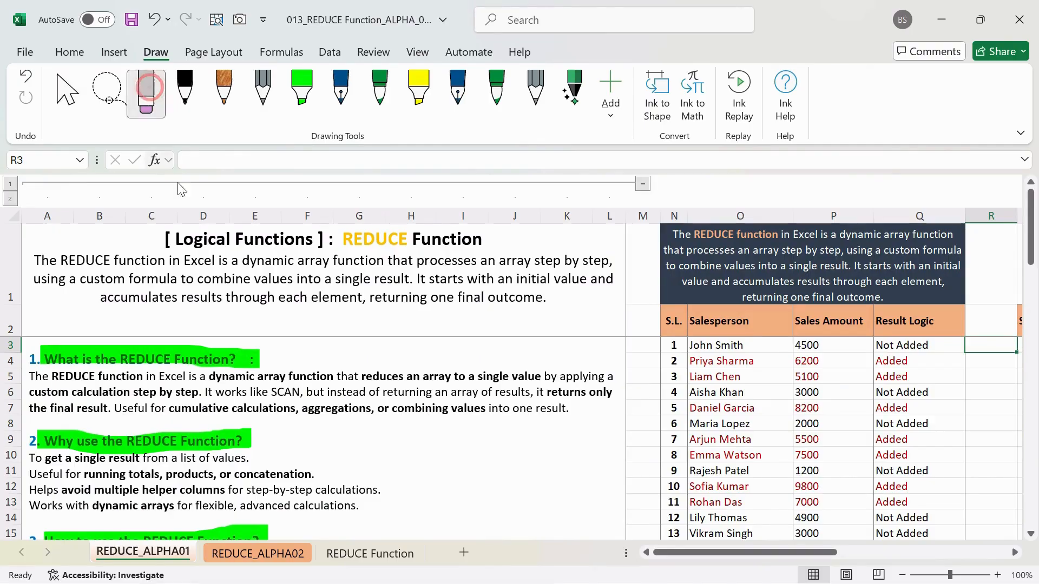
click(133, 357)
click(136, 447)
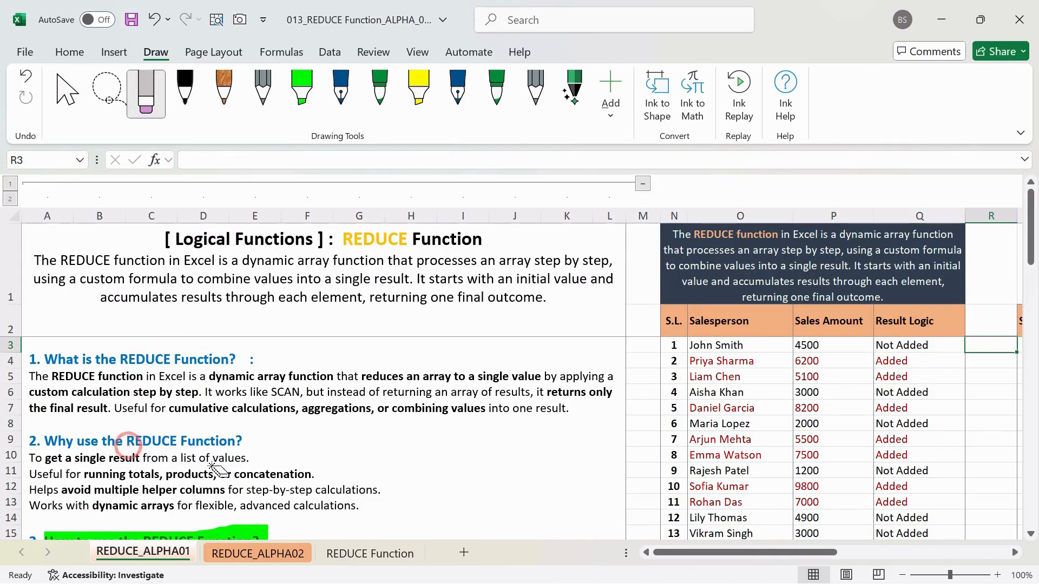
click(217, 528)
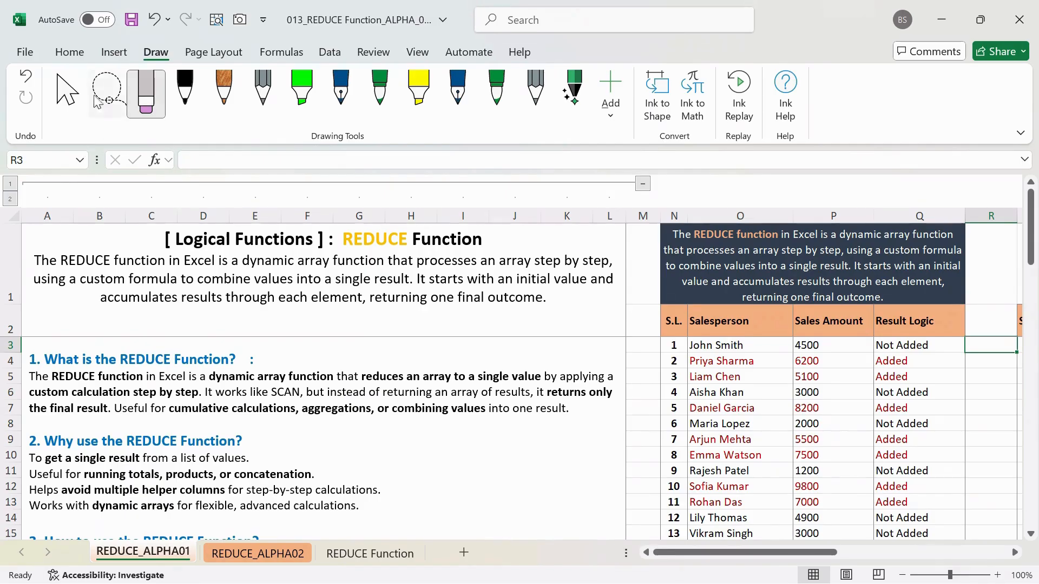
click(61, 79)
scroll(123, 193, down, 3)
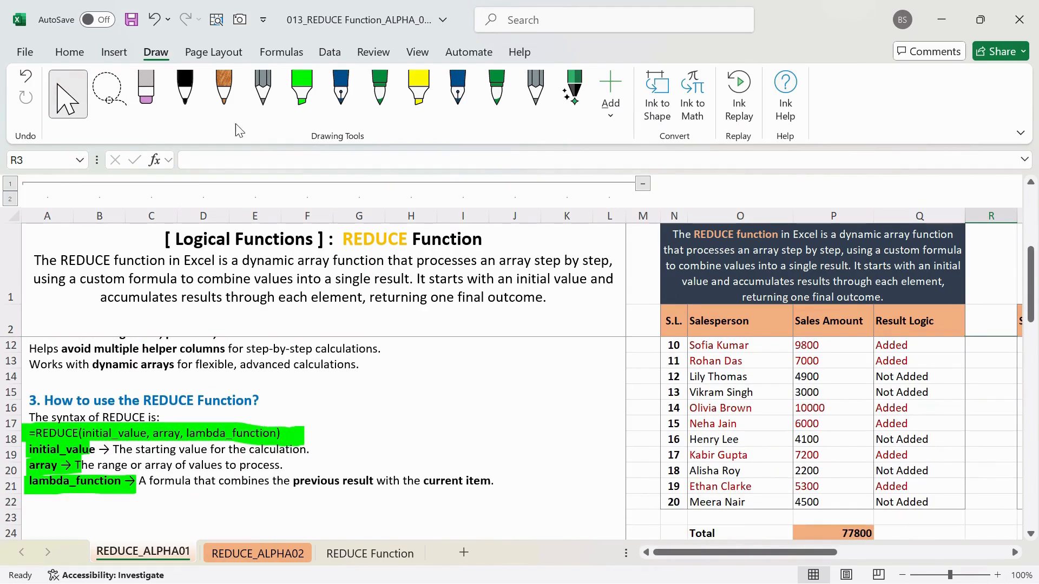
click(146, 88)
click(124, 430)
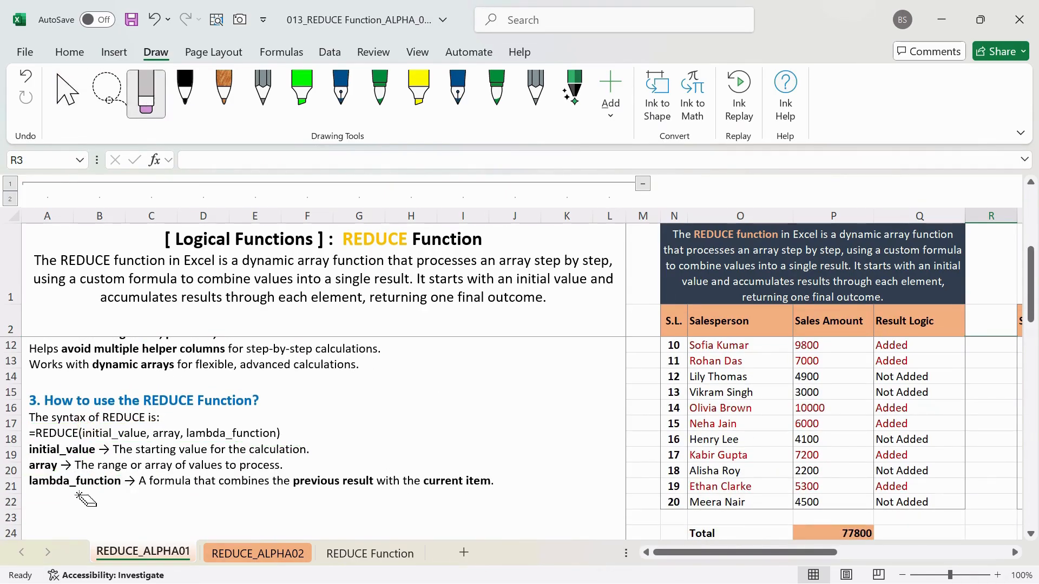
Collapse the grouped notes columns A to L and switch from the eraser back to cell selection.
click(642, 183)
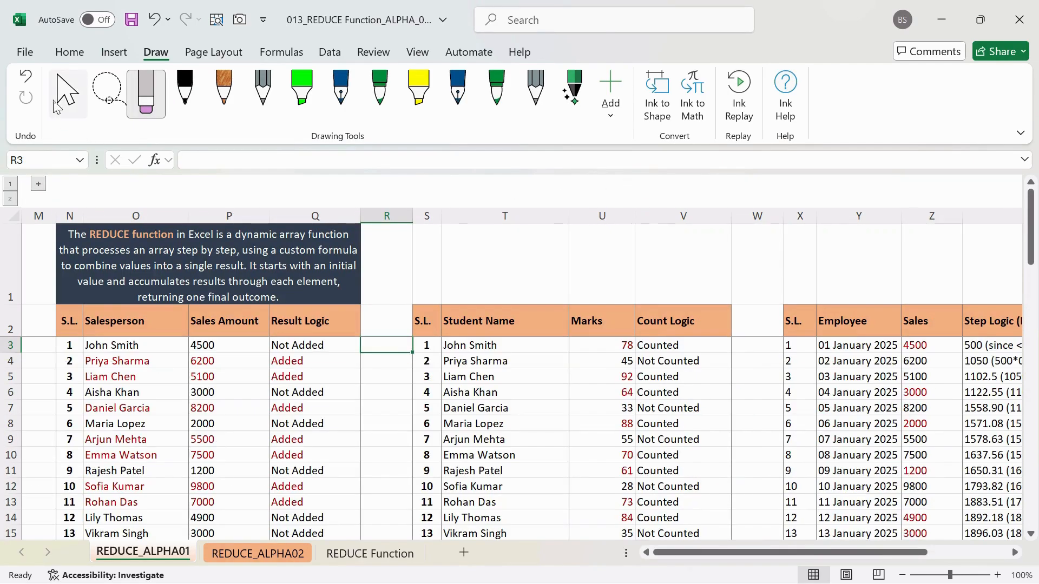
click(78, 84)
scroll(394, 409, down, 1)
scroll(395, 409, up, 1)
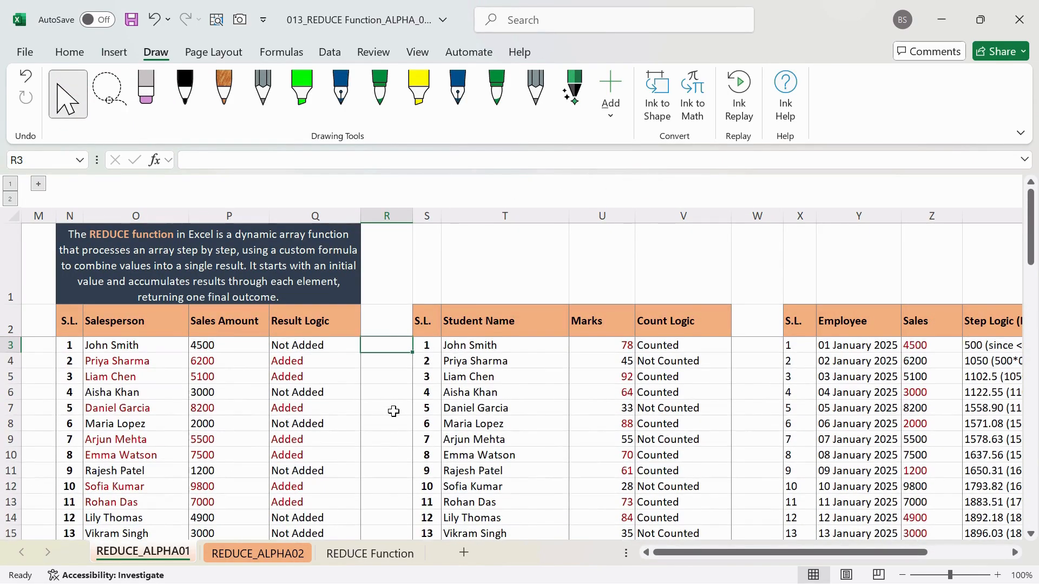
Examine the Sales Amount and Result Logic columns of the salesperson table together with its Total cell.
click(295, 345)
scroll(309, 433, down, 4)
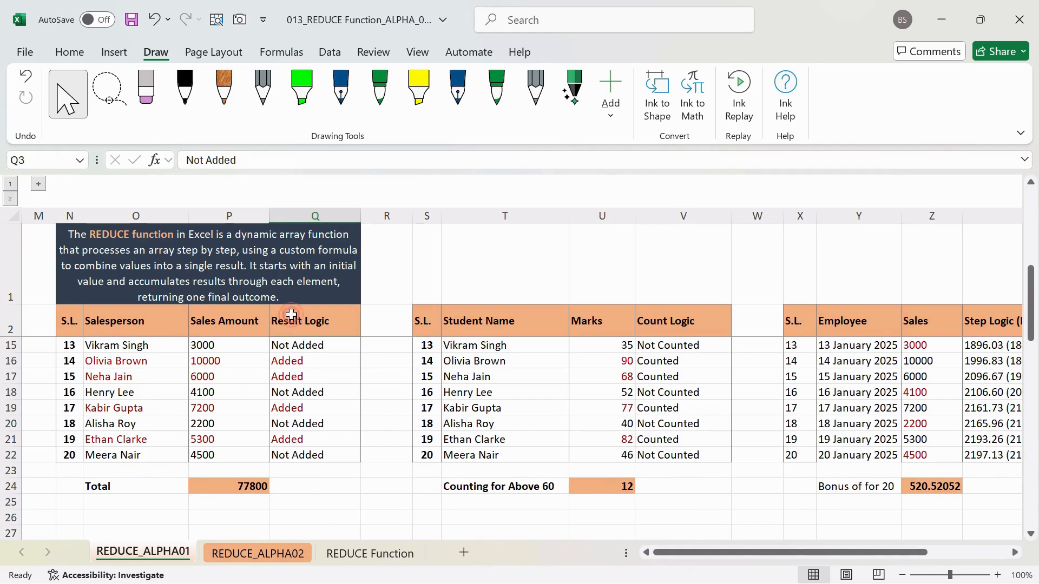
drag(292, 319, 317, 459)
scroll(233, 324, down, 4)
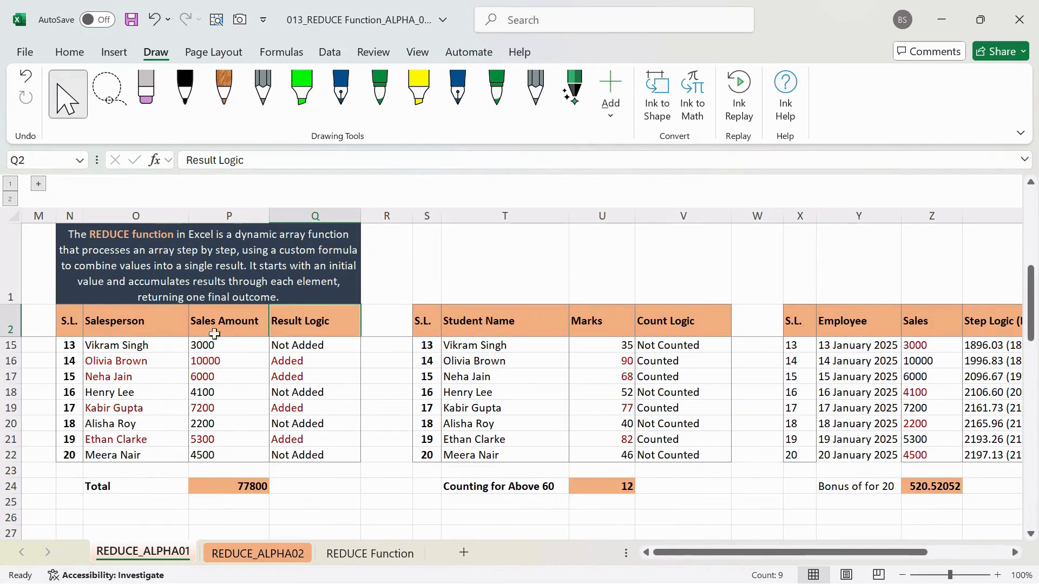
drag(232, 320, 206, 439)
scroll(205, 427, down, 5)
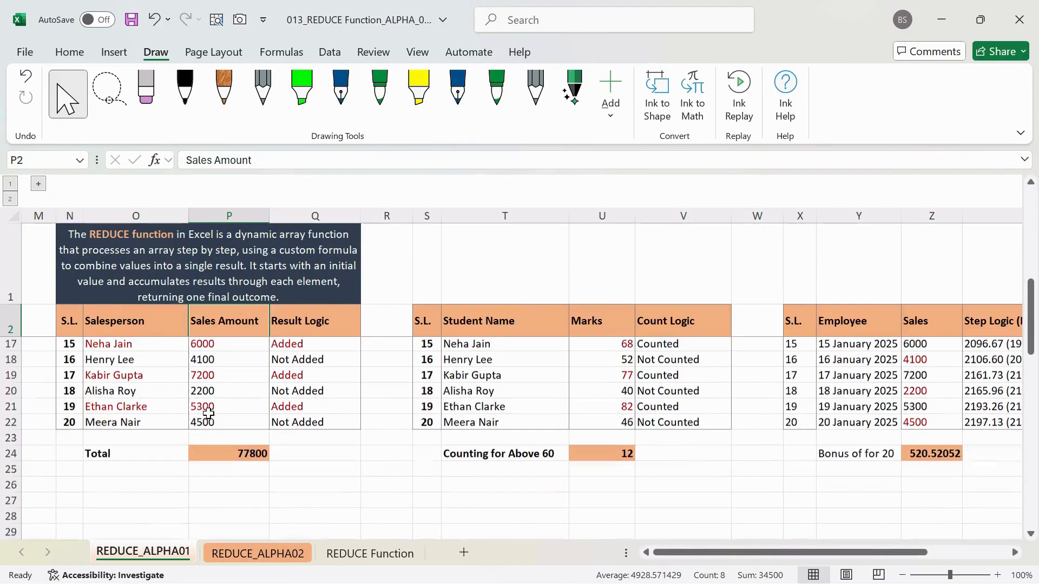
click(244, 436)
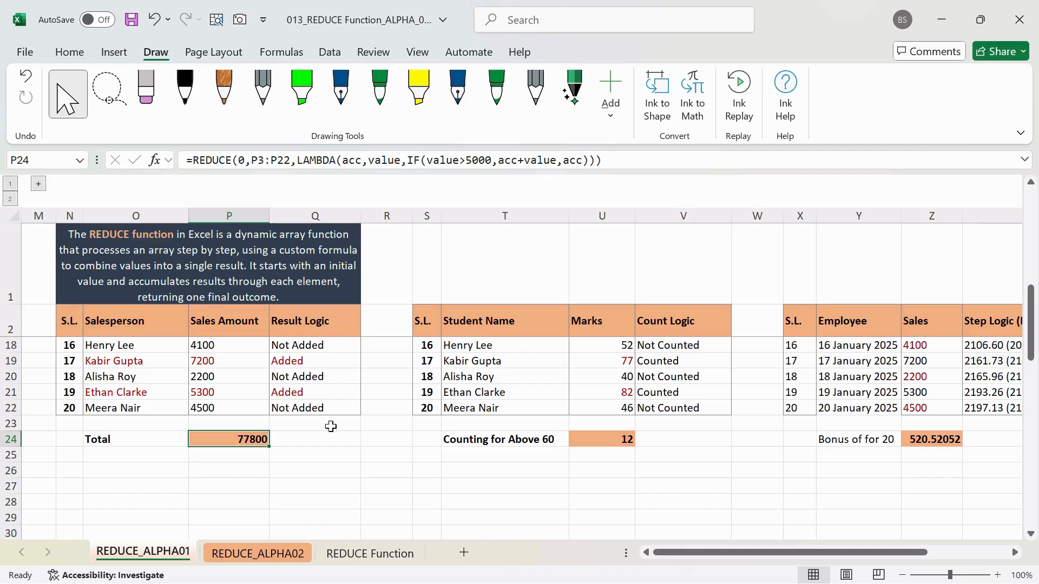
drag(327, 325, 336, 417)
scroll(278, 394, down, 4)
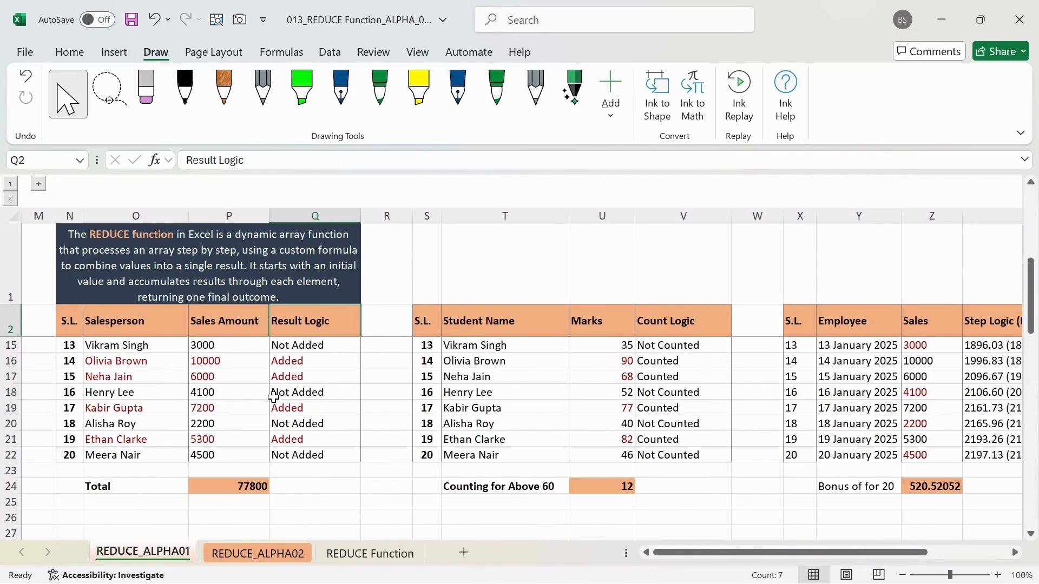
scroll(240, 475, down, 2)
Examine the REDUCE formula of the sales Total in P24, including its array, LAMBDA parameters and IF condition.
click(223, 392)
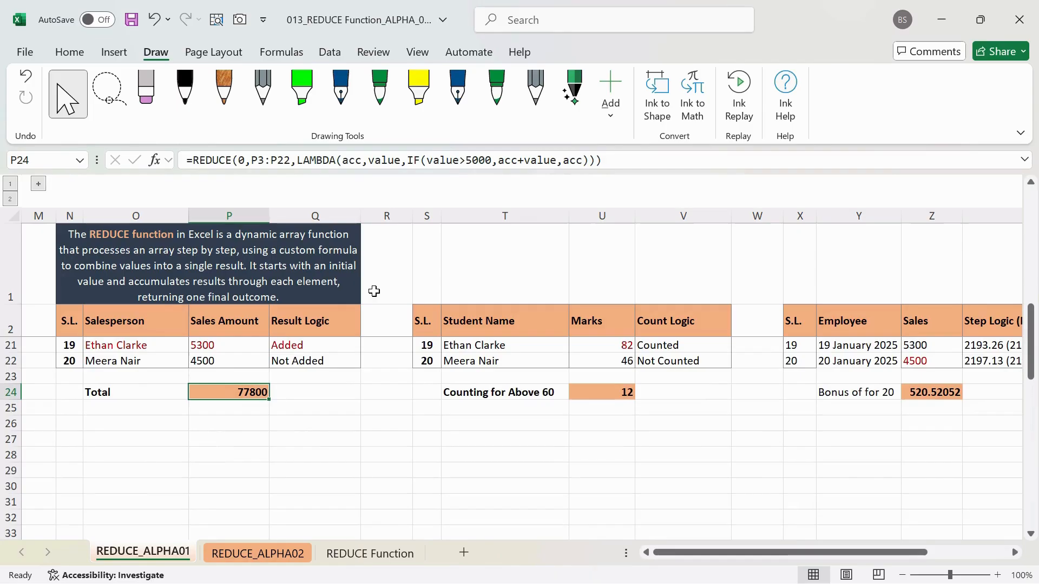
click(238, 160)
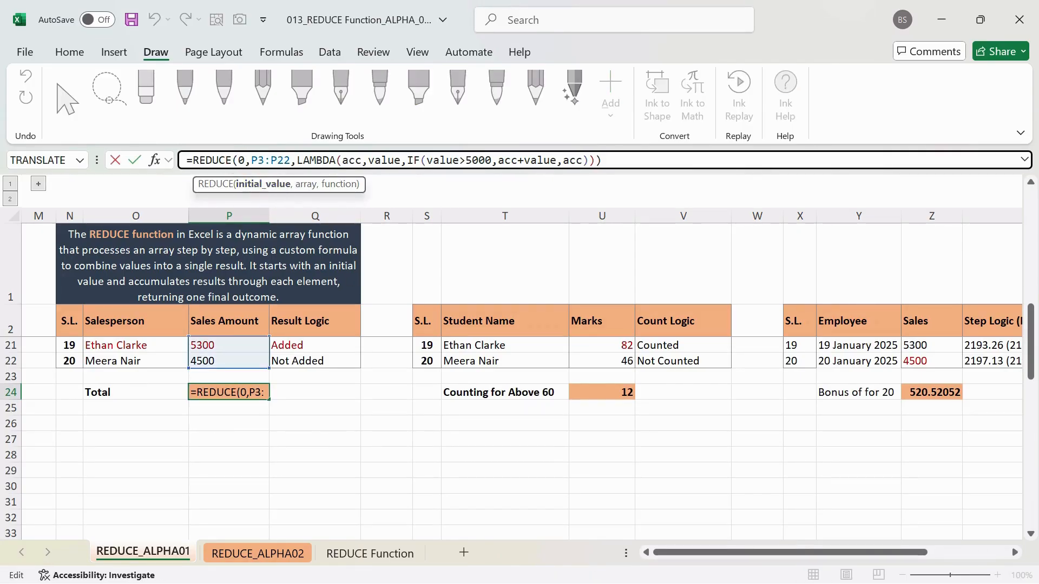
drag(251, 160, 401, 160)
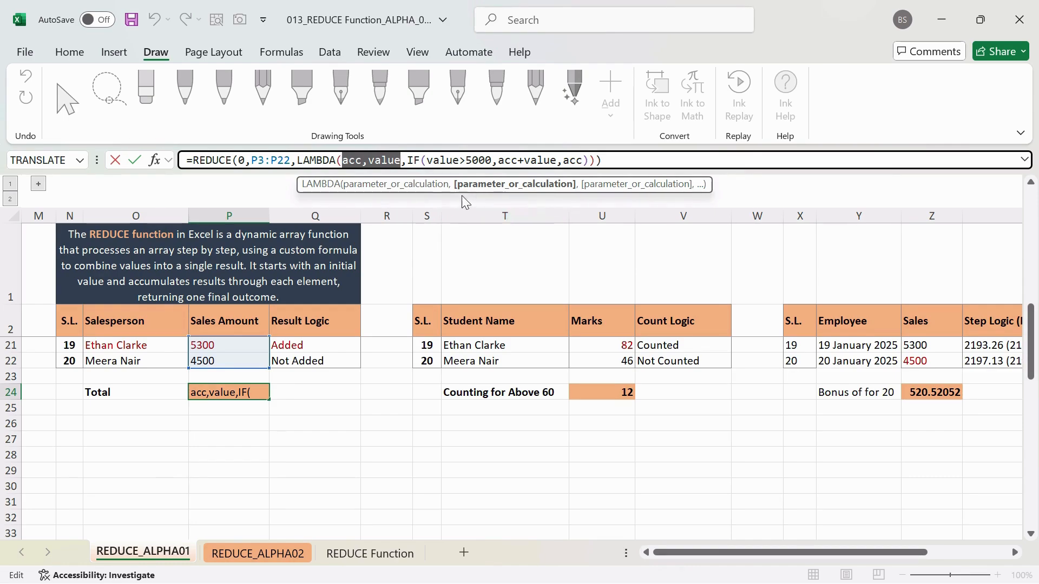
click(421, 160)
double_click(351, 160)
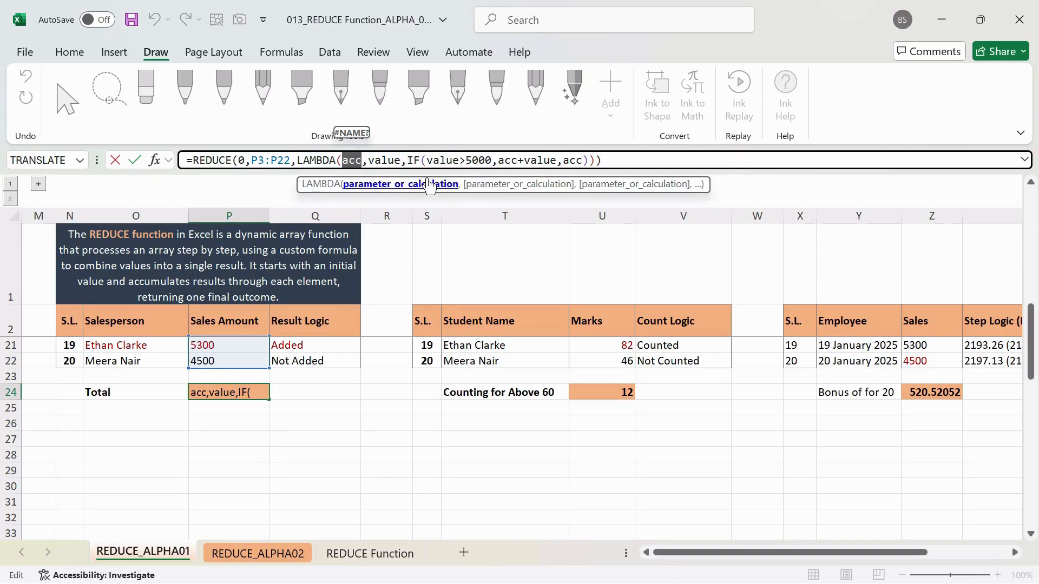
double_click(384, 160)
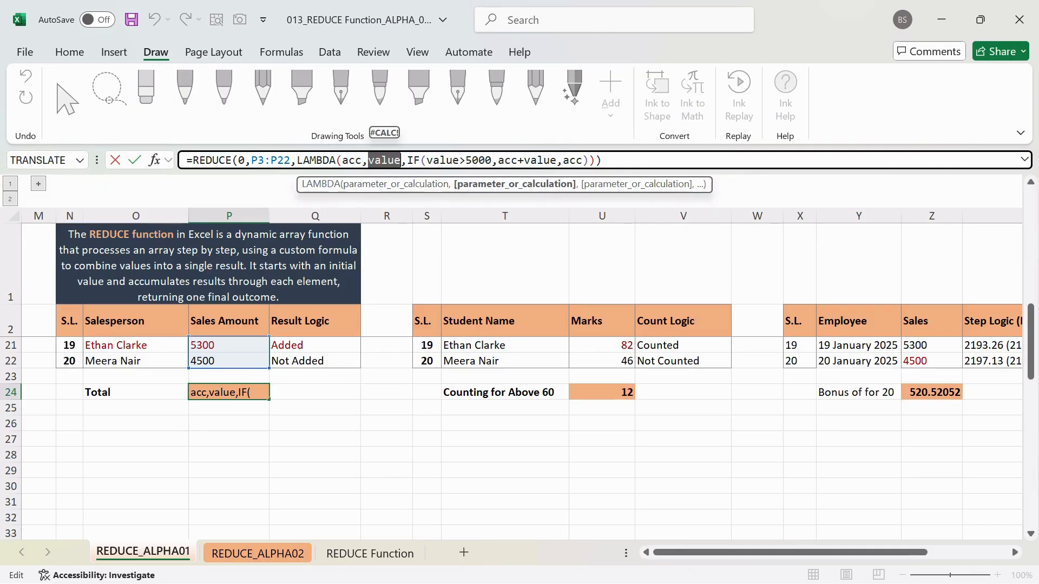
drag(407, 161, 600, 160)
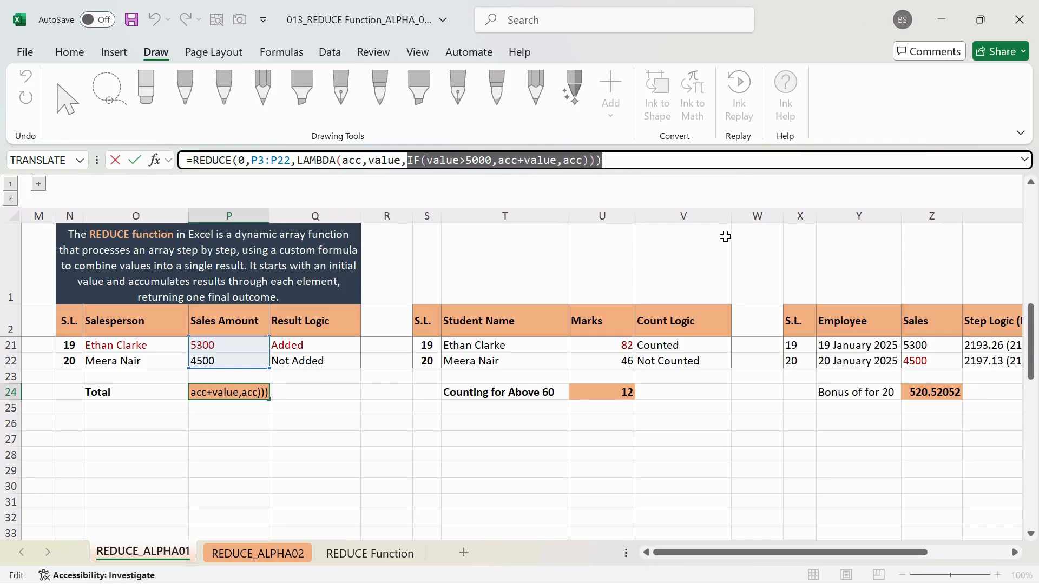
key(Return)
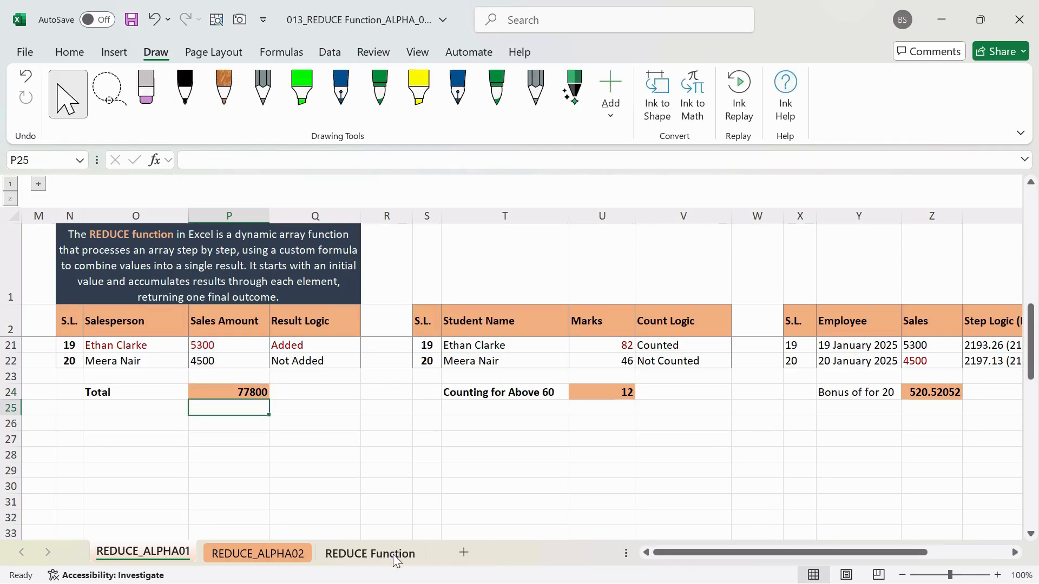
Open the REDUCE Function sheet and inspect the TOTAL formula in D14 and the REDUCE formula in D15.
click(391, 552)
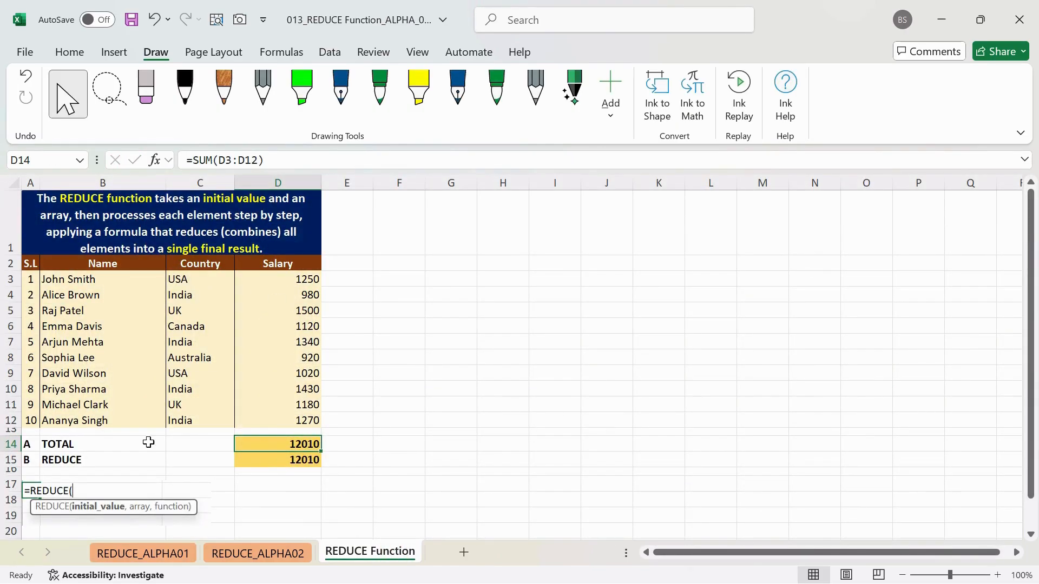
click(427, 441)
click(298, 442)
key(F2)
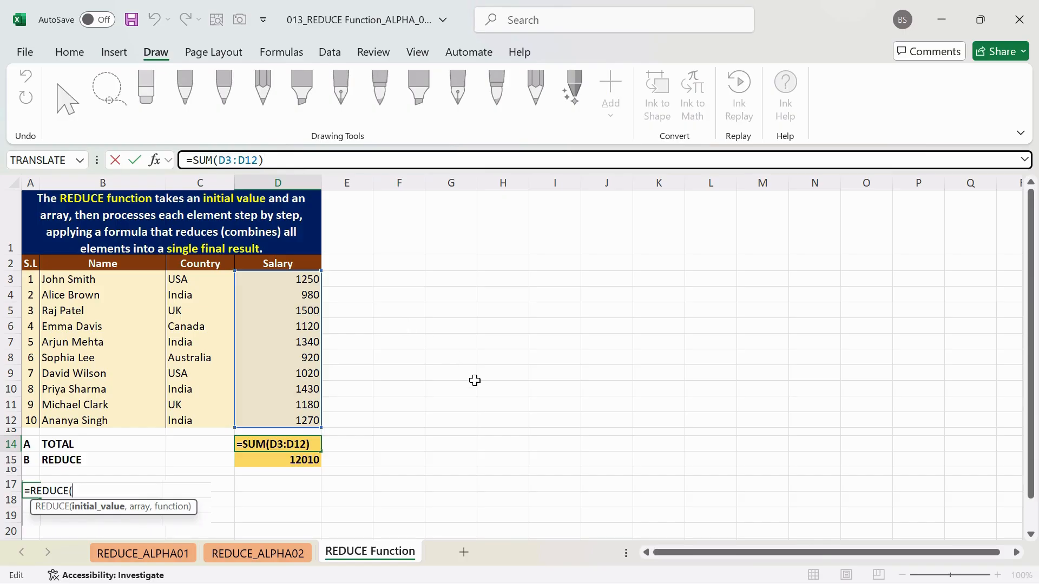
key(Return)
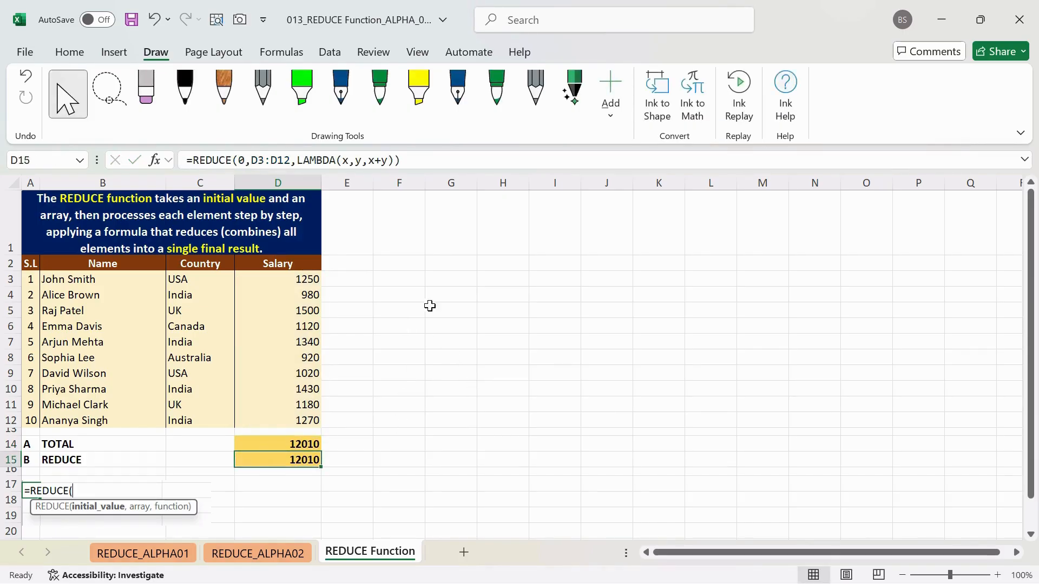
key(F2)
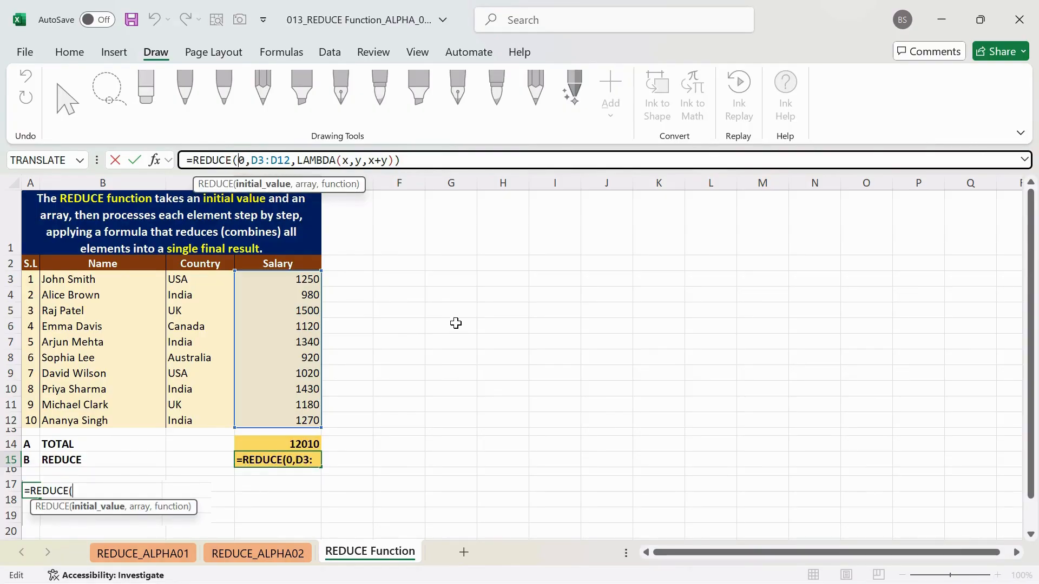
key(Return)
Start a REDUCE formula in cell D17 with initial value 0 and the salary range D3:D12 as its array.
key(Down)
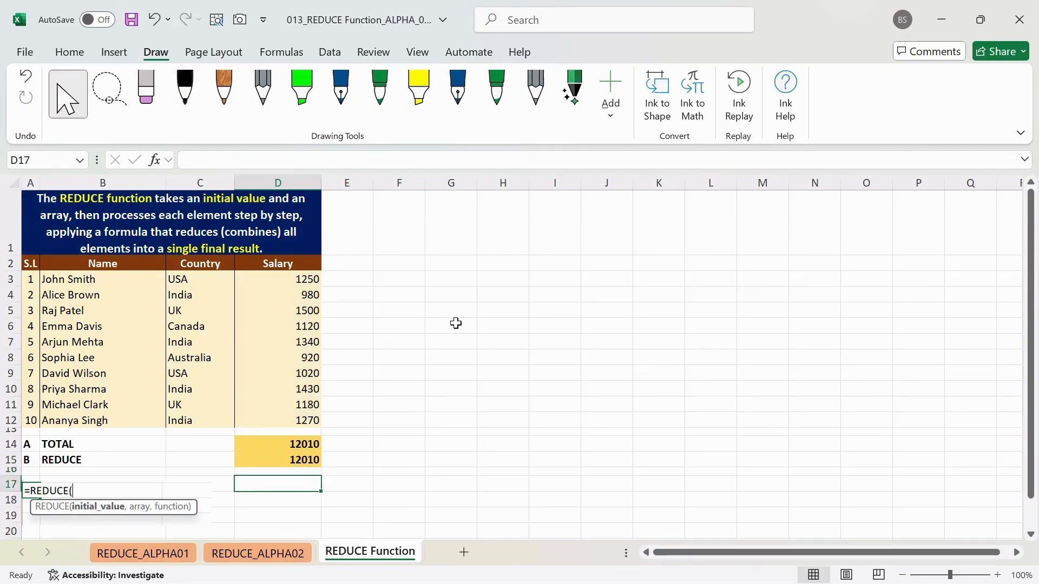
key(F2)
text(=RED)
key(Tab)
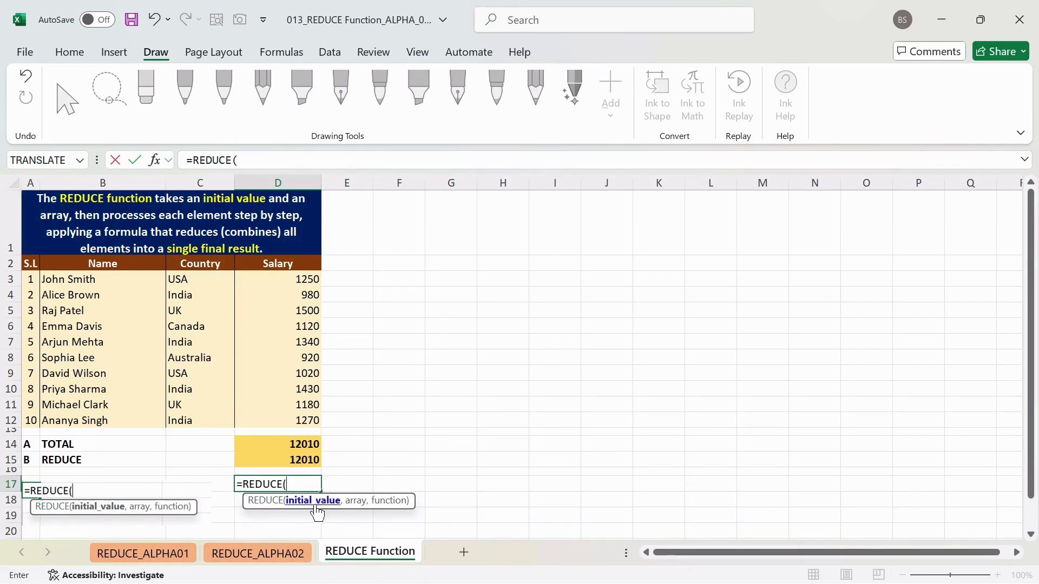
text(0,)
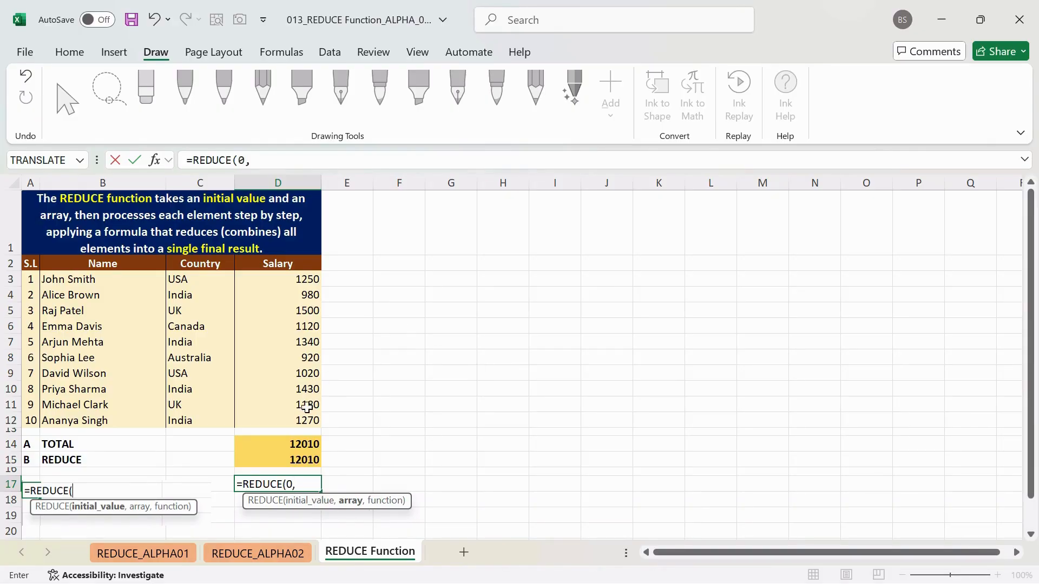
drag(305, 421, 306, 280)
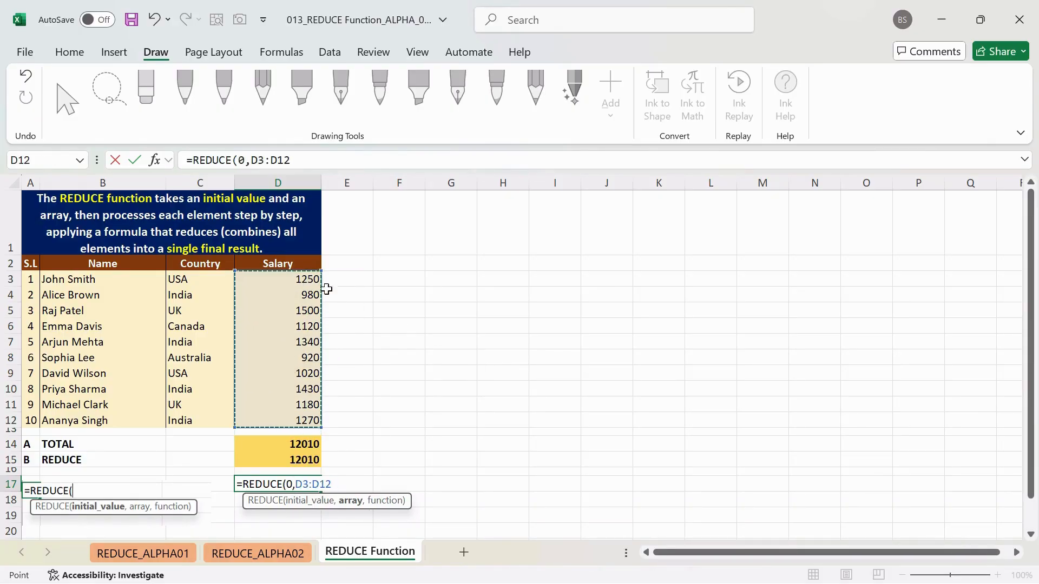
text(,)
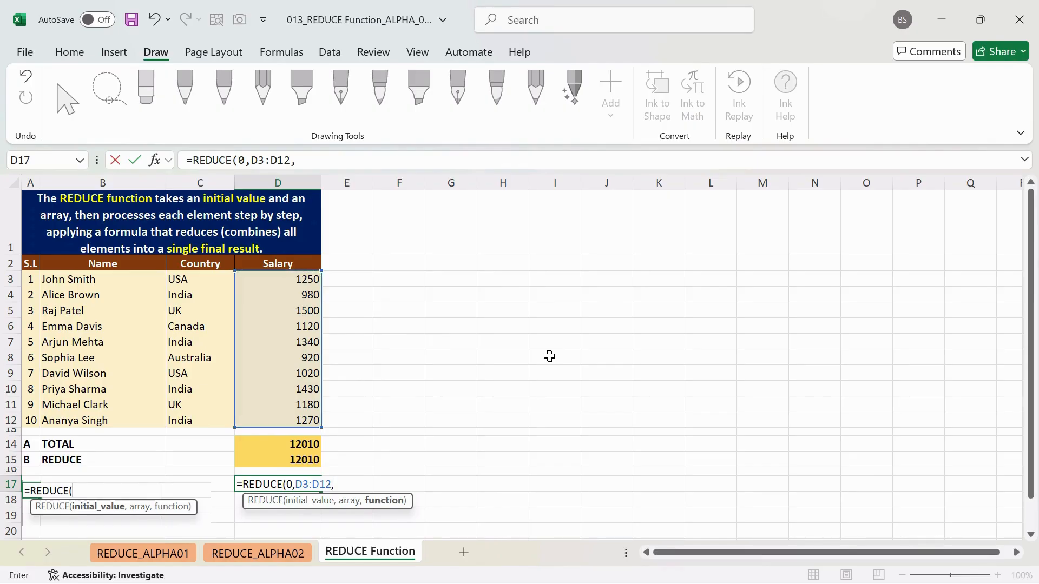
Complete the REDUCE formula in D17 with LAMBDA(x,y, x+y) as its function and enter it.
text(LA)
key(Tab)
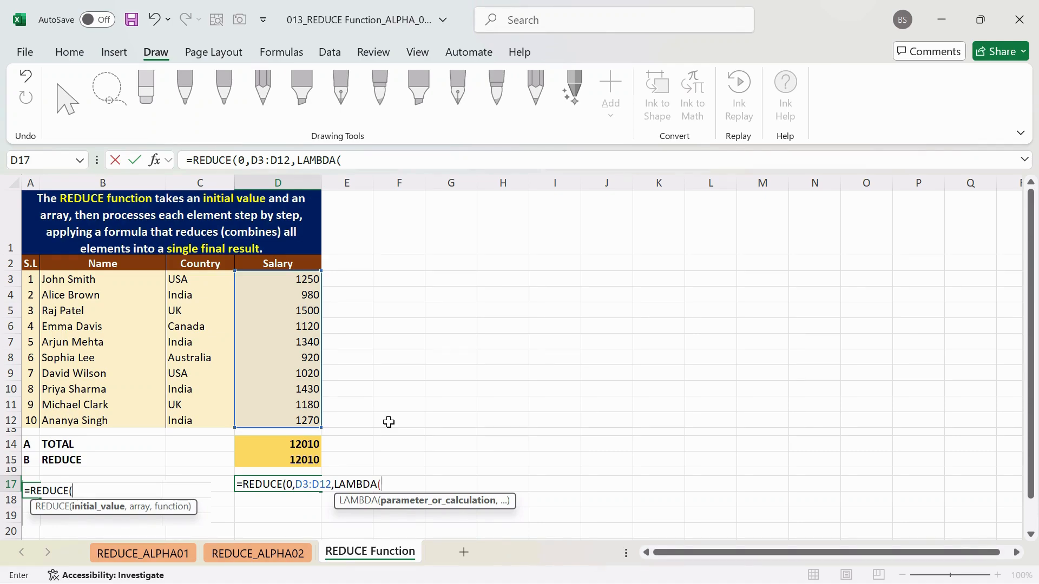
text(X,Y)
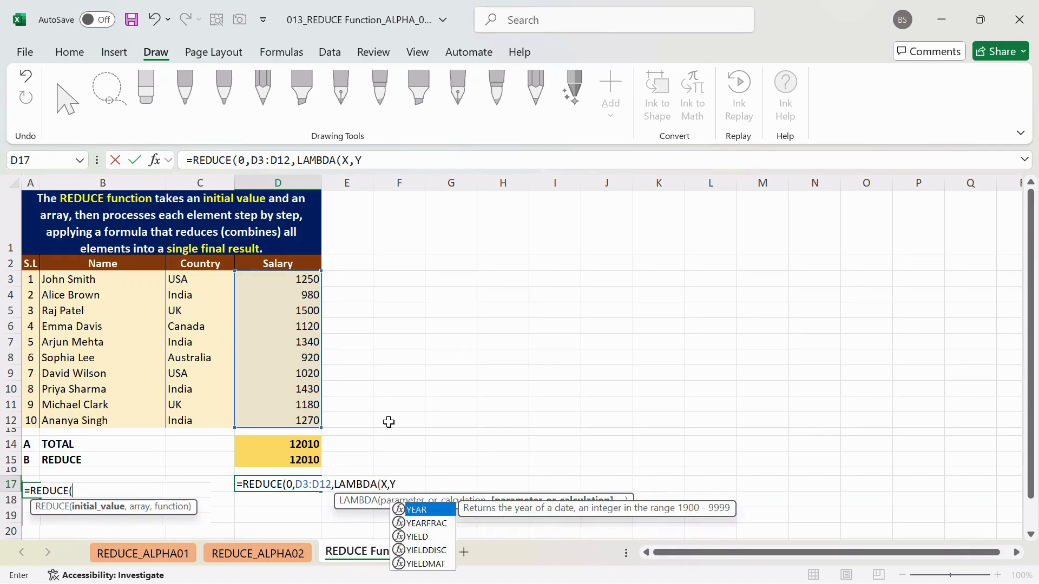
key(BackSpace)
key(BackSpace)
key(BackSpace)
text(x,)
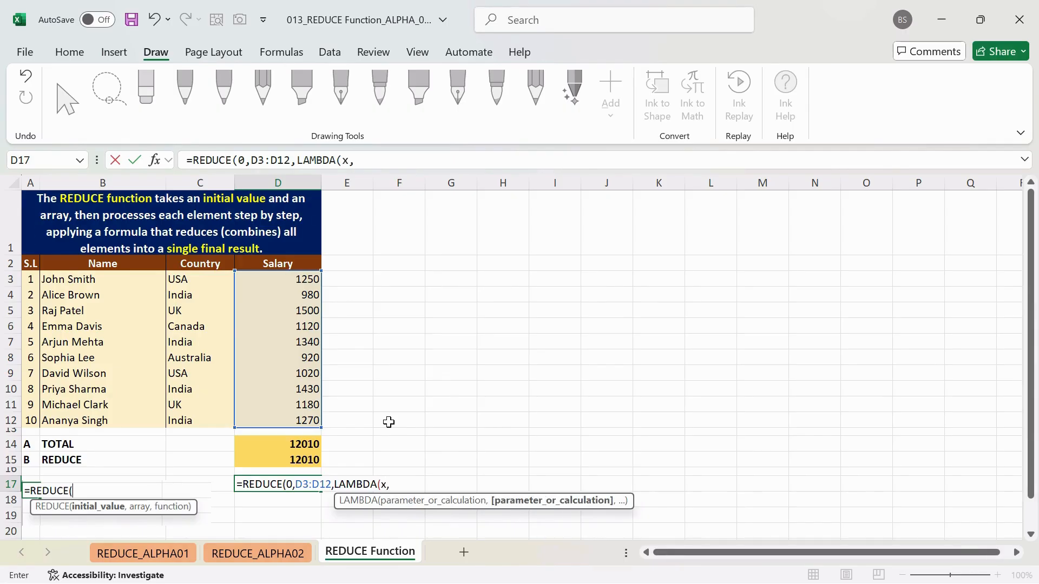
text(y,)
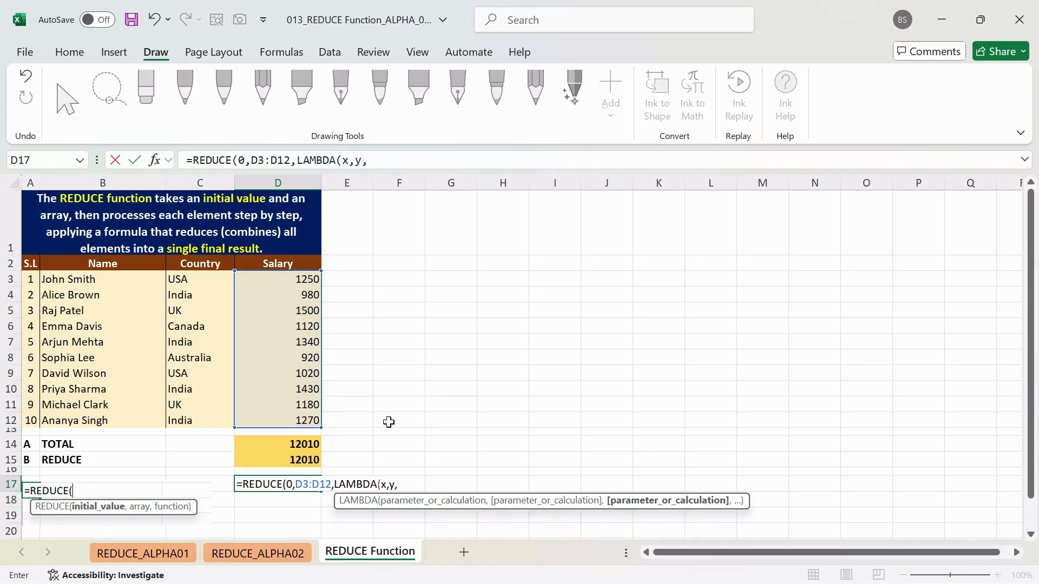
text( x)
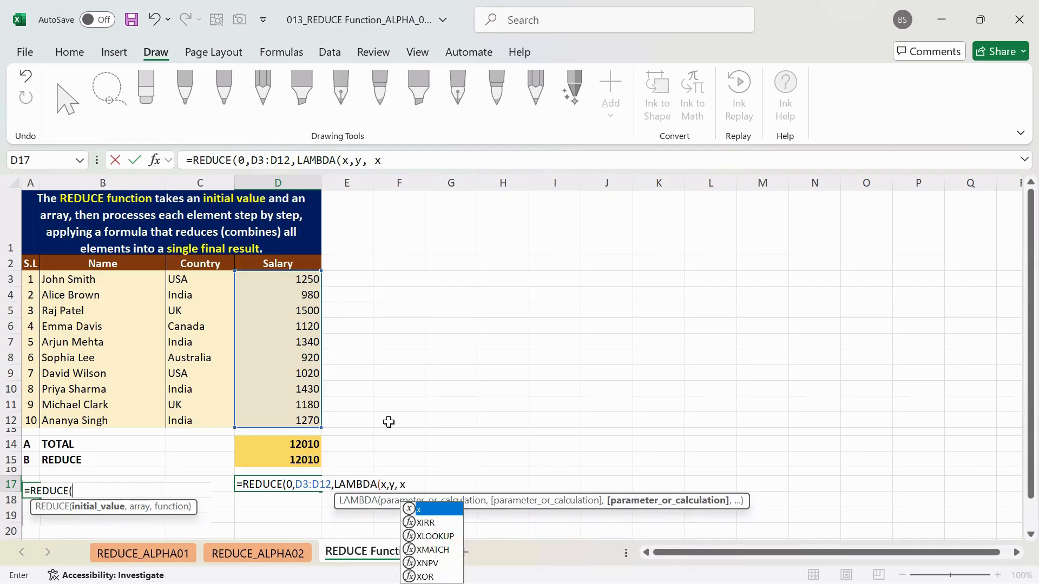
text(+y))
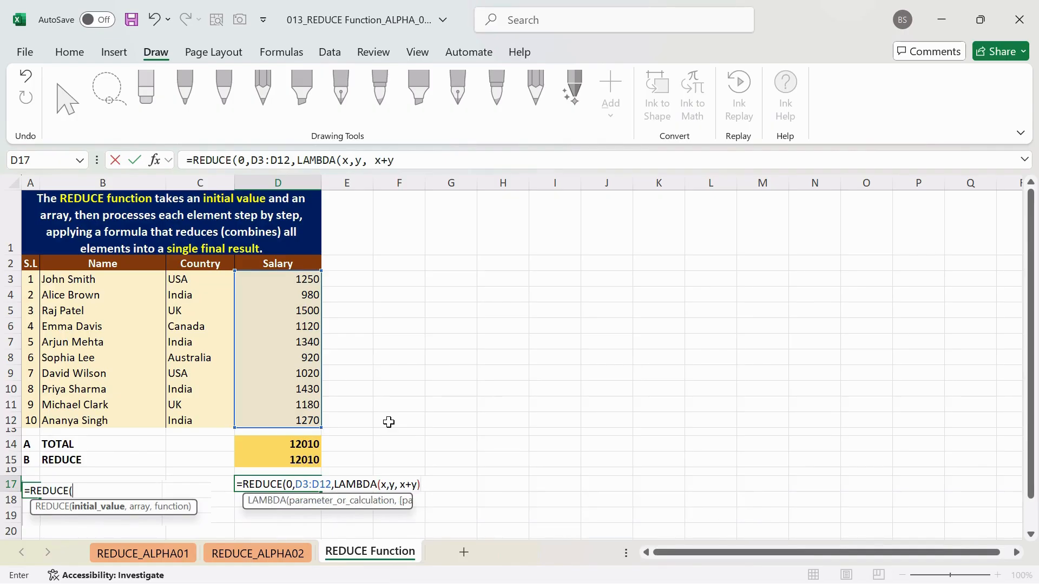
text())
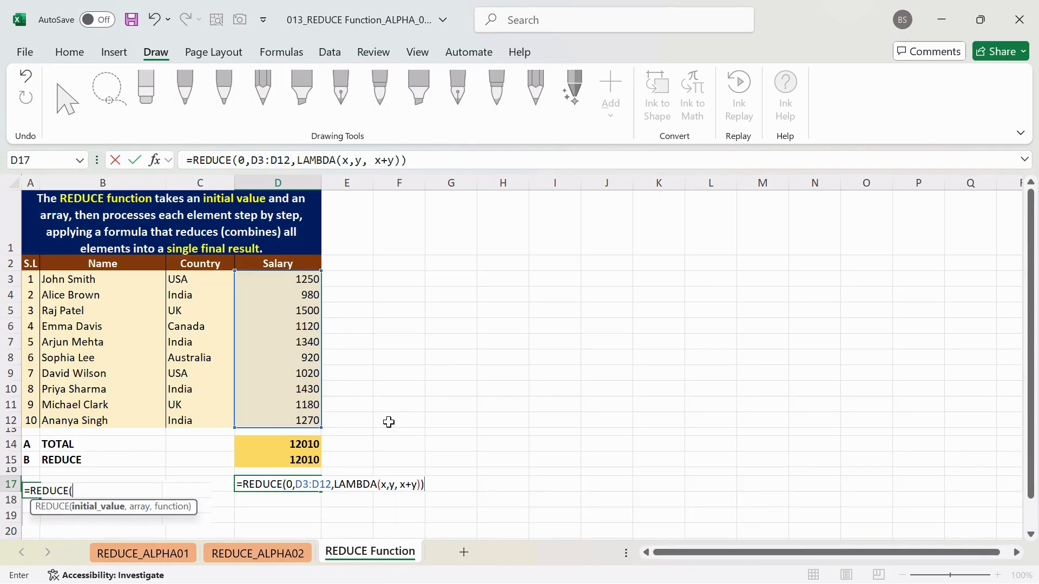
key(Return)
key(Up)
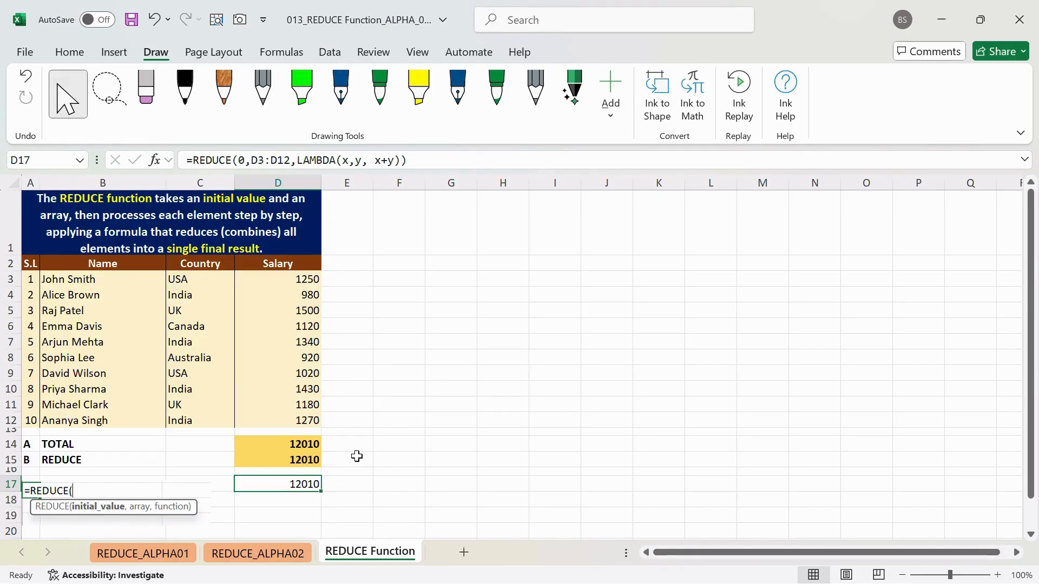
Begin a running total beside the salaries with =D3 in E3 and =E3+D4 in E4.
drag(297, 279, 299, 421)
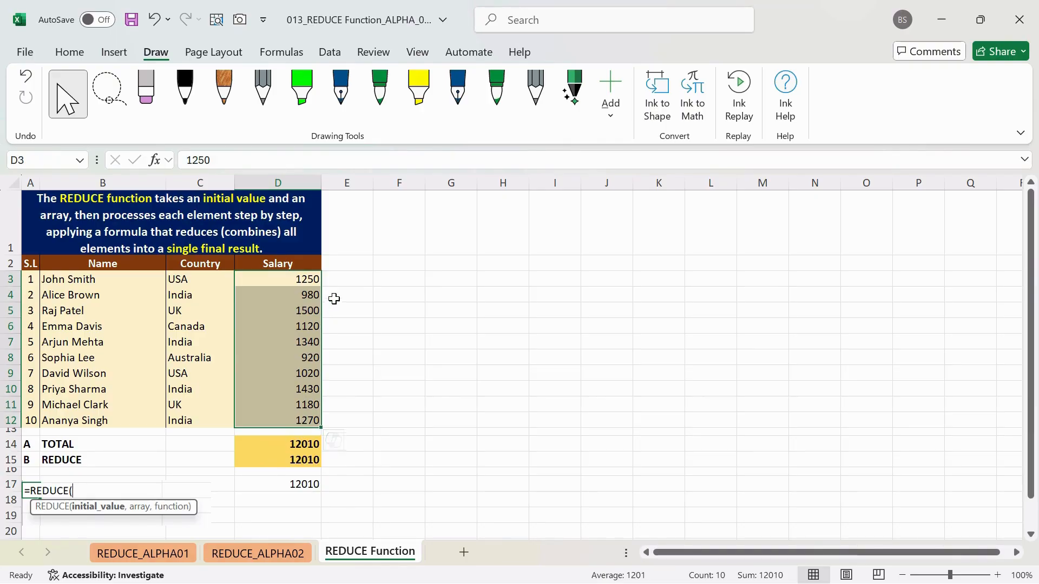
click(345, 280)
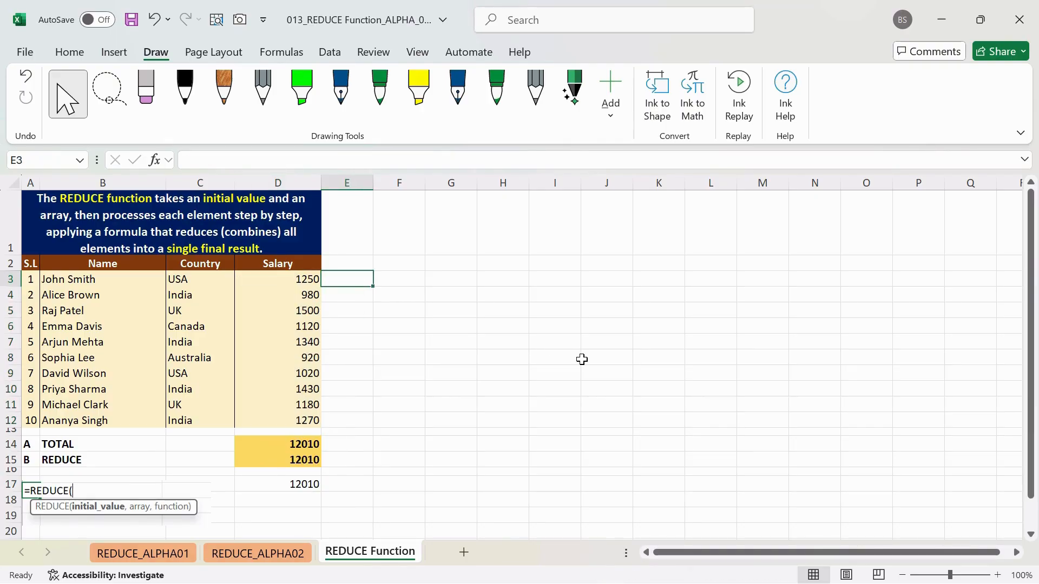
text(=)
text(=)
key(Up)
text(+)
key(Left)
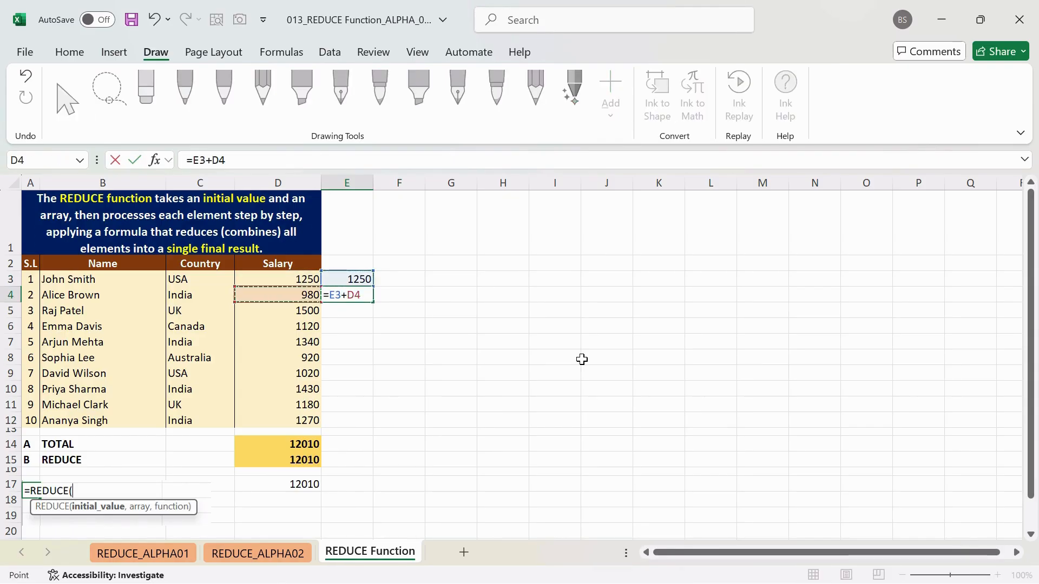
key(Return)
Copy the running-total formula from E4 into E5:E12 and save the workbook.
key(Up)
key(ctrl+c)
key(Down)
key(shift+Down)
key(shift+Down)
key(shift+Down)
key(shift+Down)
key(shift+Down)
key(shift+Down)
key(shift+Down)
key(shift+Down)
key(shift+Down)
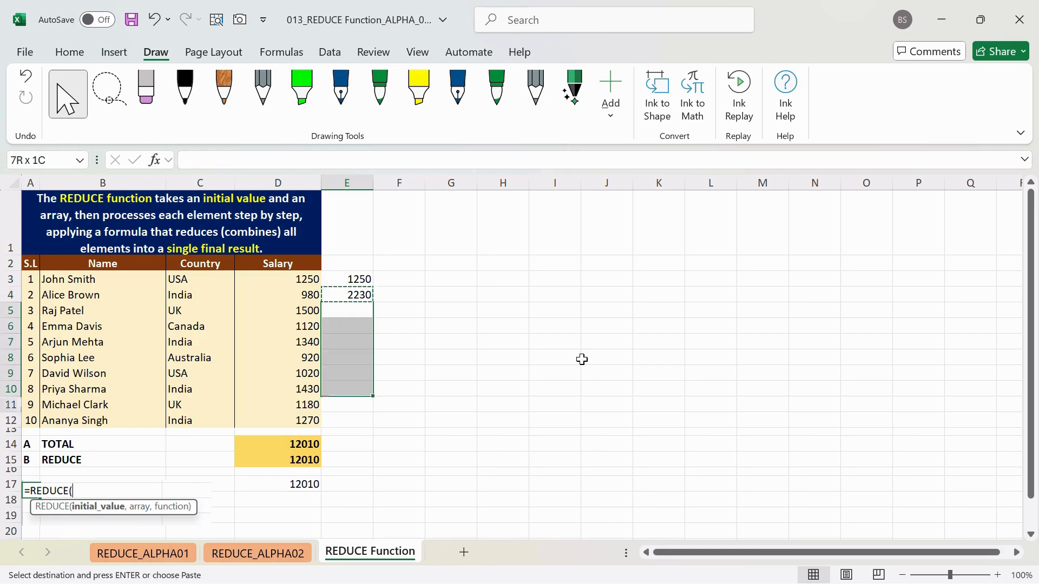
key(shift+Up)
key(shift+Up)
key(ctrl+v)
key(ctrl+s)
key(Down)
key(Down)
key(Down)
key(Down)
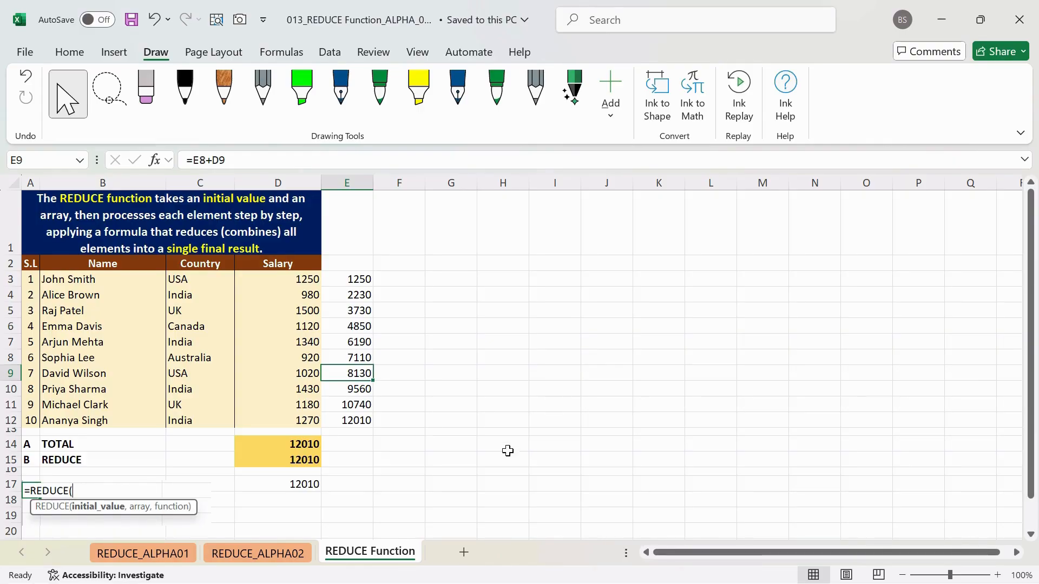
Re-enter the TOTAL formula in D14 as a SUM of the salaries D3:D12.
click(282, 447)
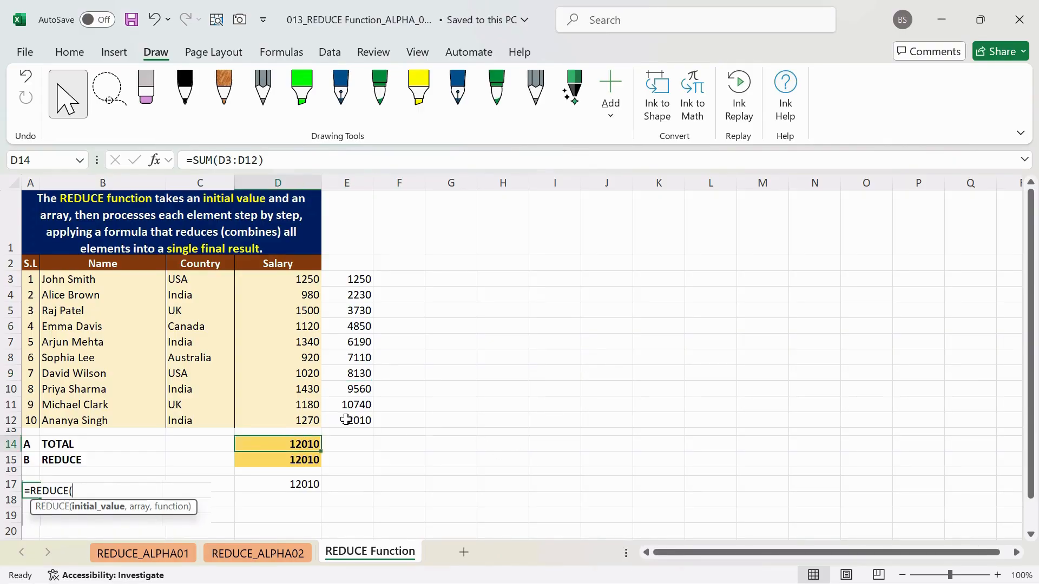
text(=toral)
key(BackSpace)
key(BackSpace)
key(BackSpace)
key(BackSpace)
key(BackSpace)
text(SUM)
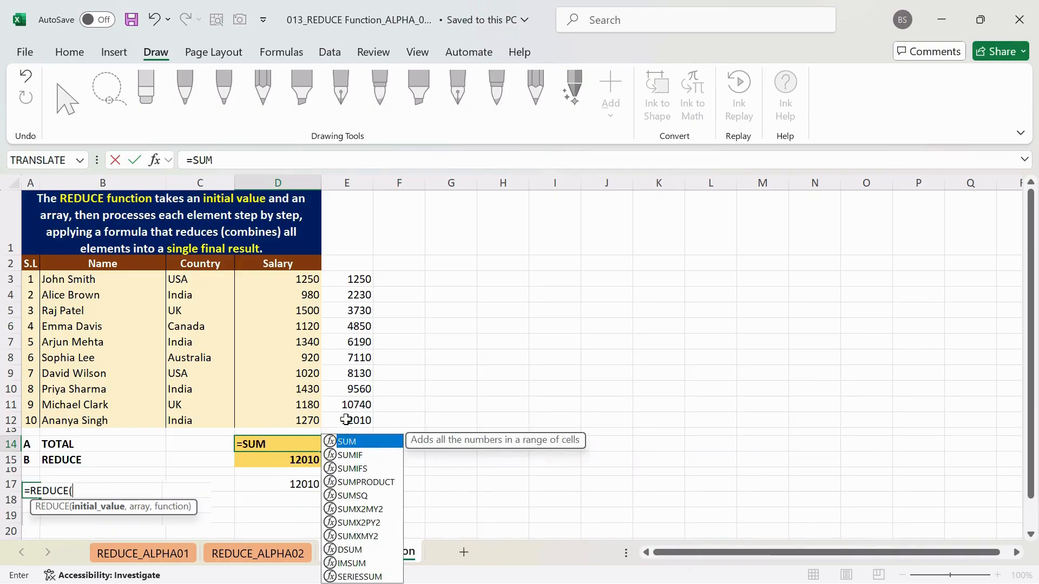
text(()
key(Up)
key(Up)
key(shift+Up)
key(shift+Up)
key(shift+Up)
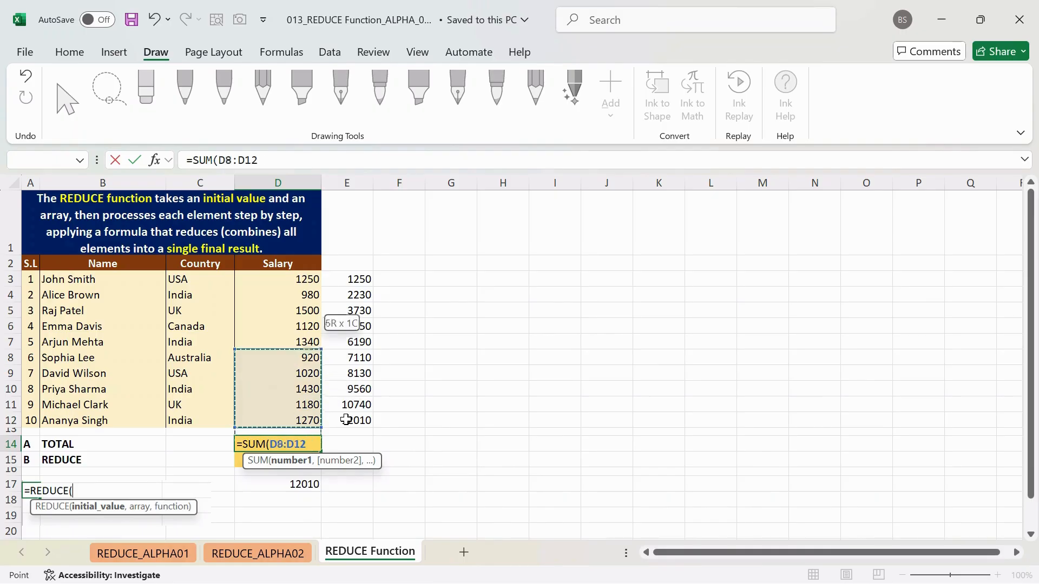
key(shift+Up)
key(shift+Up)
key(shift+Up)
key(shift+Up)
key(shift+Up)
key(shift+Up)
key(Return)
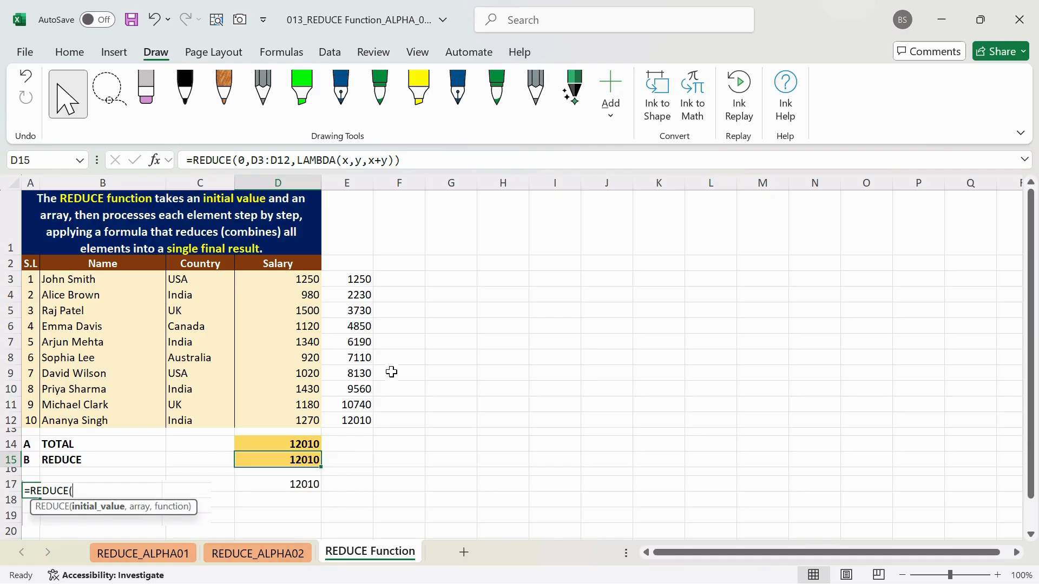
Compare the running totals in E3:E12 and the salary range with the TOTAL and REDUCE cells in D14 and D15.
drag(365, 273, 363, 420)
drag(359, 276, 360, 421)
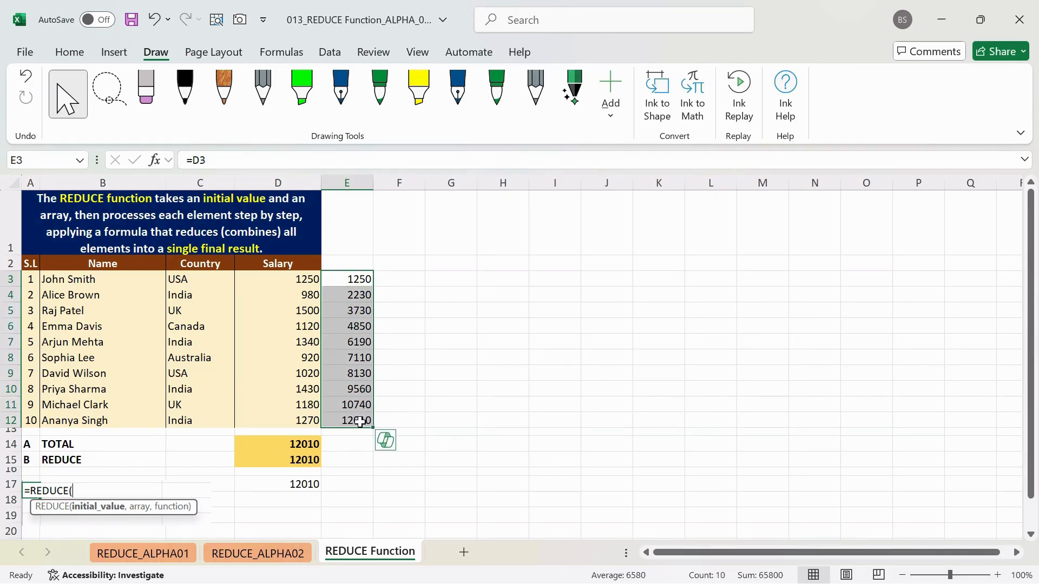
click(306, 445)
drag(300, 280, 295, 376)
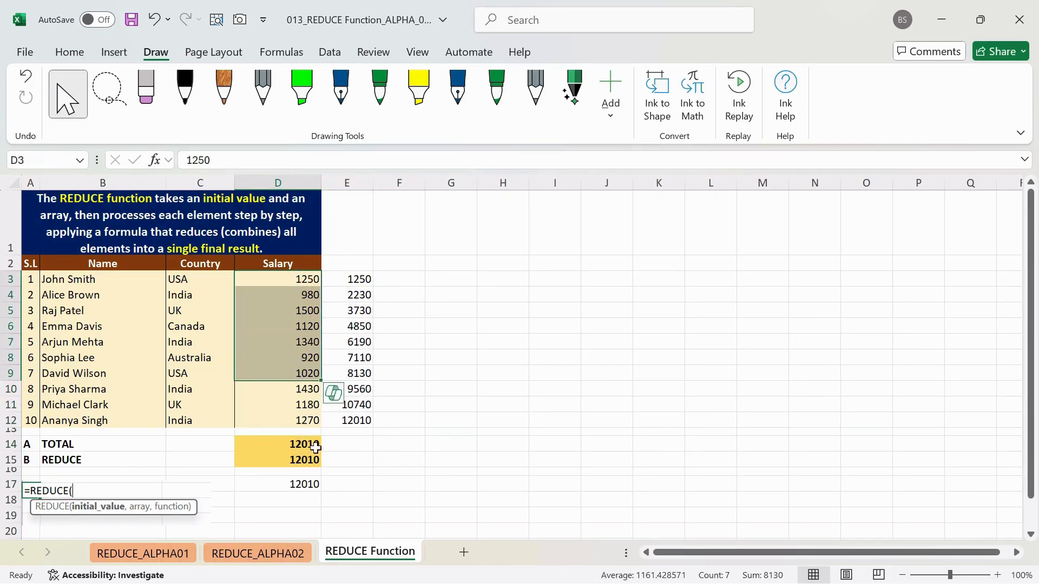
click(366, 431)
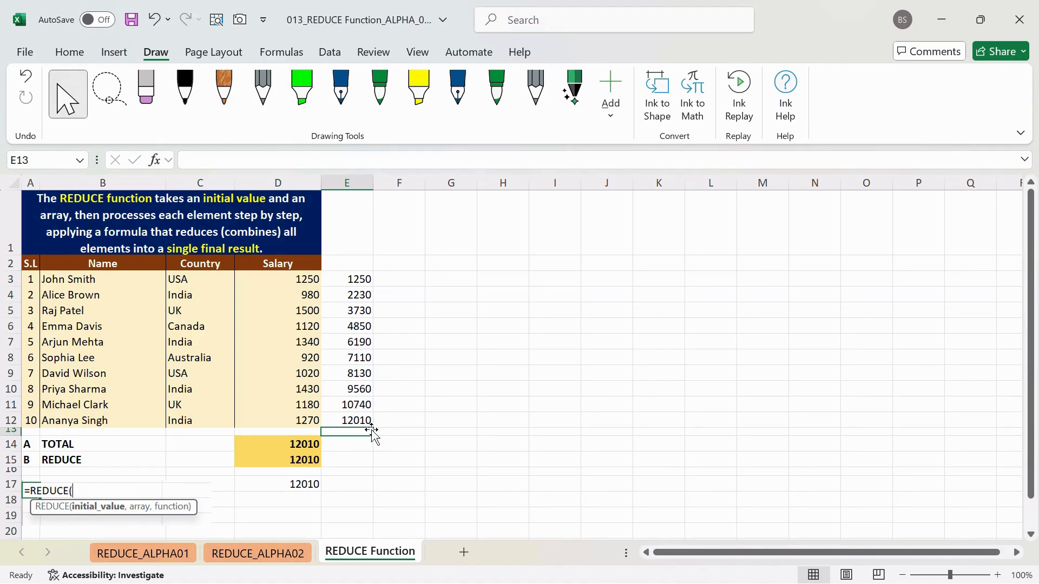
click(303, 443)
click(308, 468)
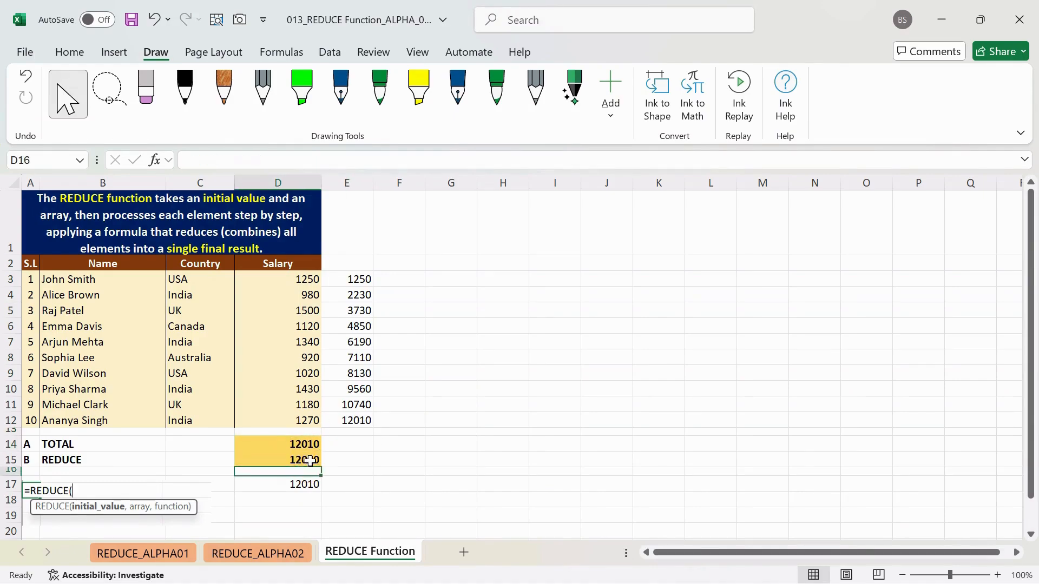
click(310, 460)
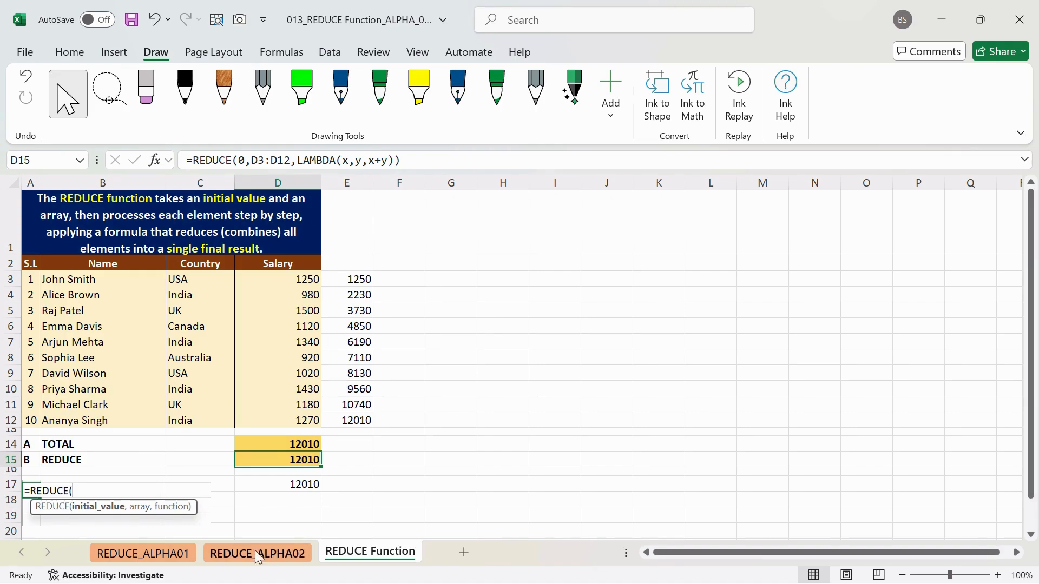
Open the REDUCE_ALPHA01 sheet and select the Total cell P24 of the salesperson table.
click(294, 554)
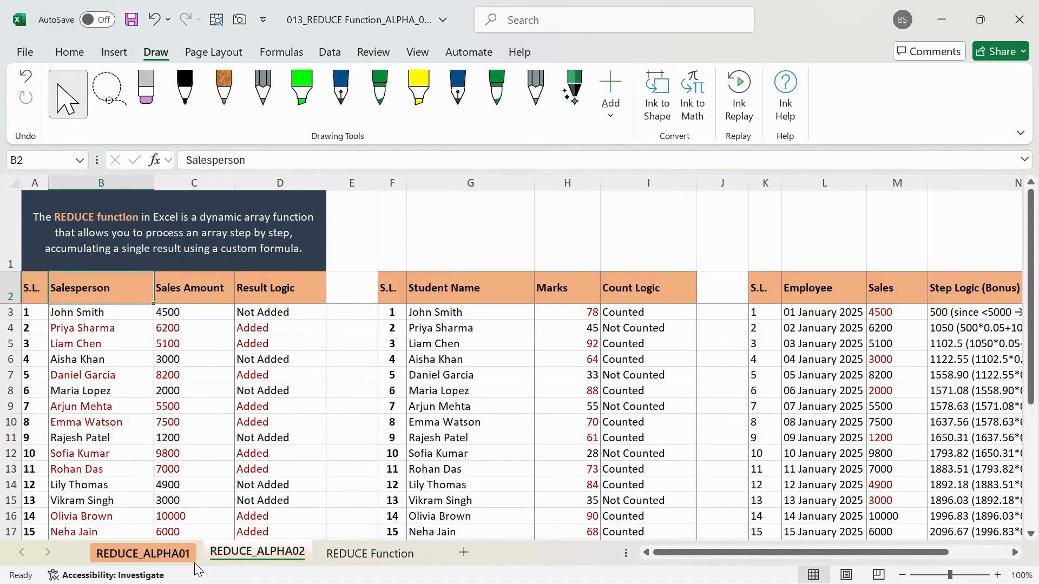
click(173, 553)
scroll(427, 405, up, 5)
scroll(419, 415, up, 1)
click(605, 380)
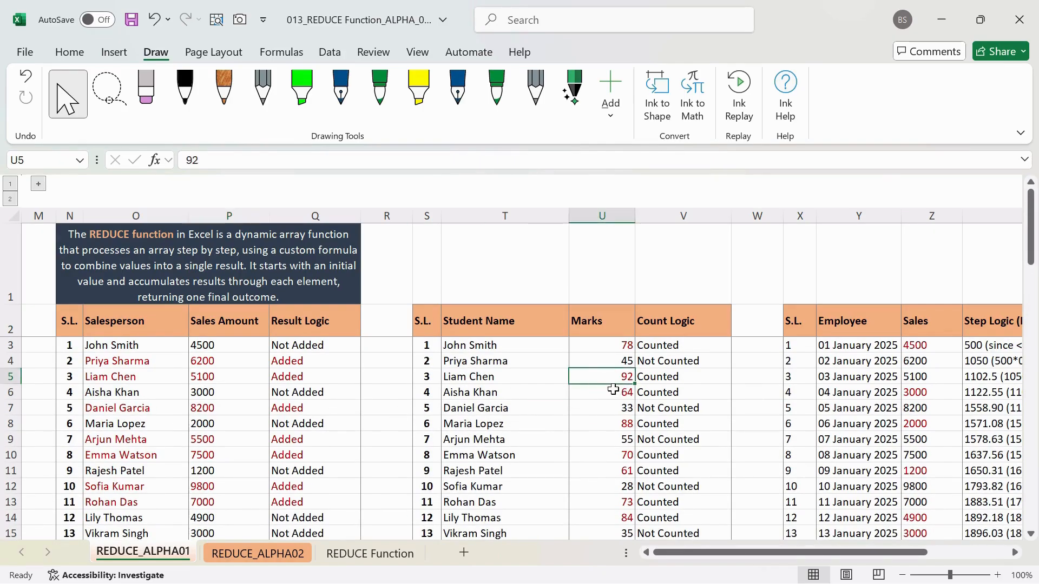
scroll(366, 436, down, 6)
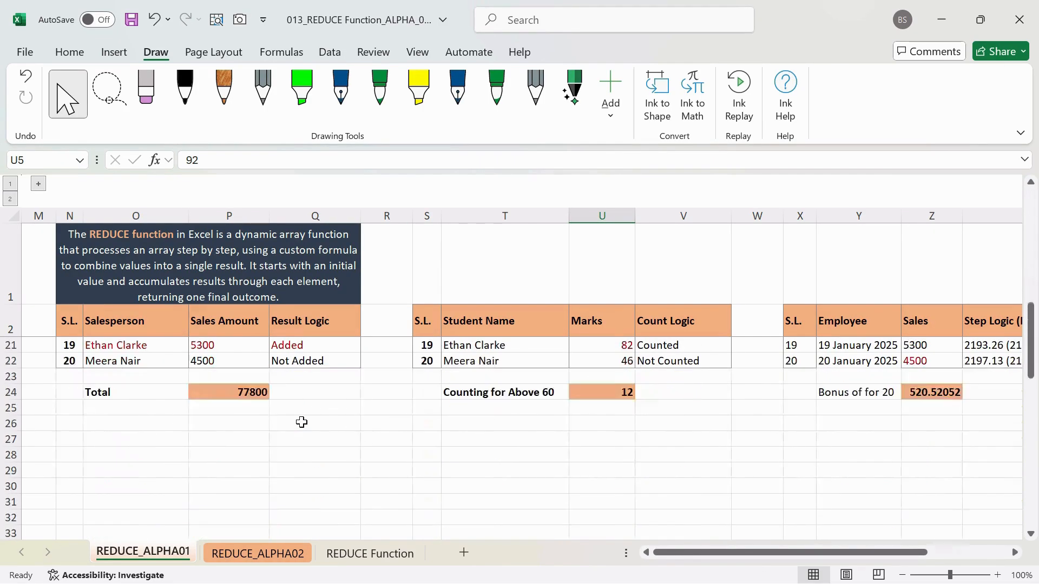
scroll(254, 422, up, 2)
click(246, 486)
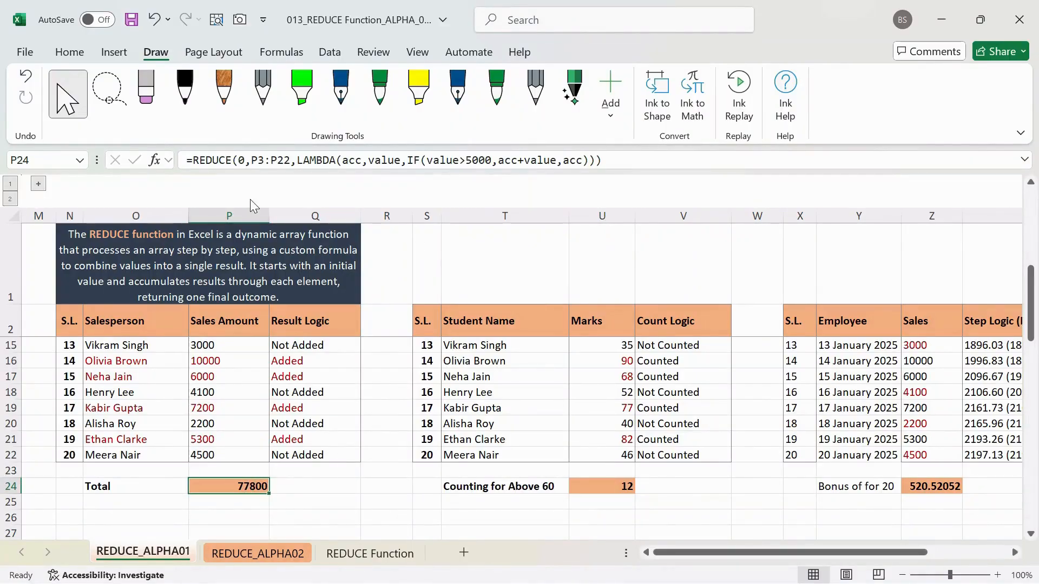
Examine the REDUCE formula in P24, covering its initial value 0, array P3:P22 and LAMBDA parameters, against the Sales Amount column.
click(192, 160)
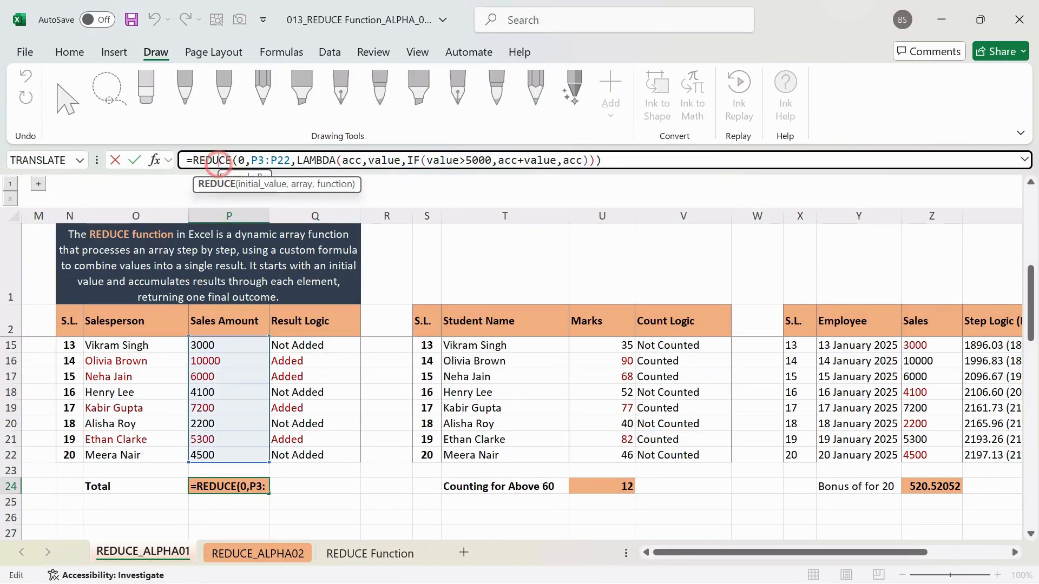
double_click(214, 160)
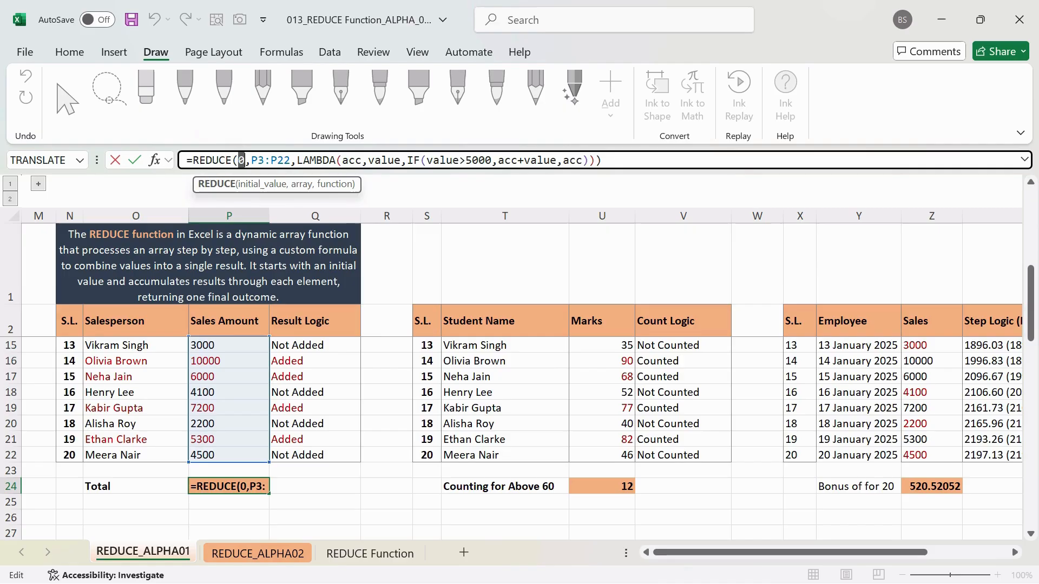
double_click(241, 160)
drag(251, 160, 291, 160)
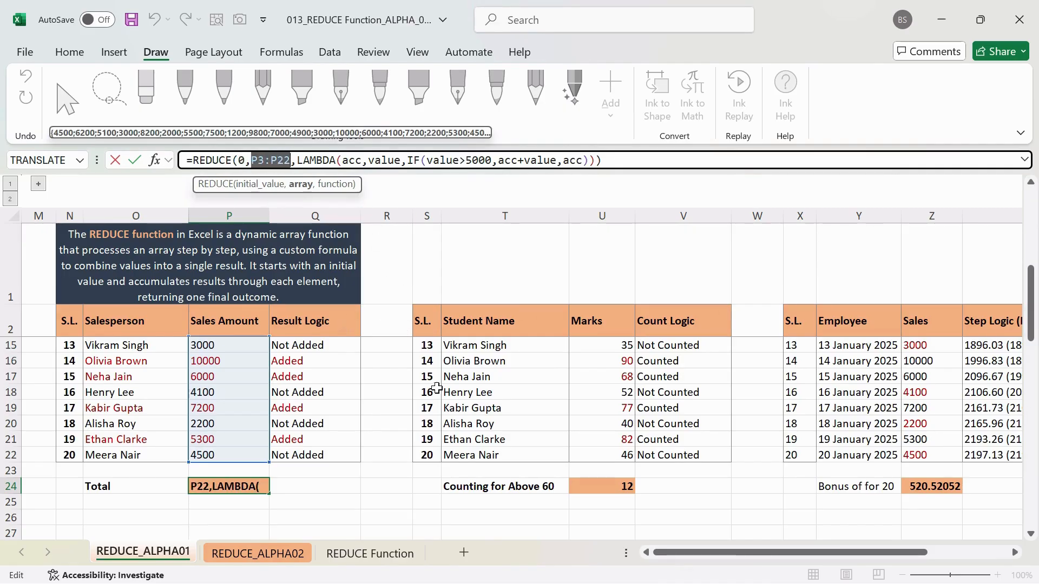
scroll(400, 297, up, 1)
scroll(401, 298, up, 1)
click(303, 160)
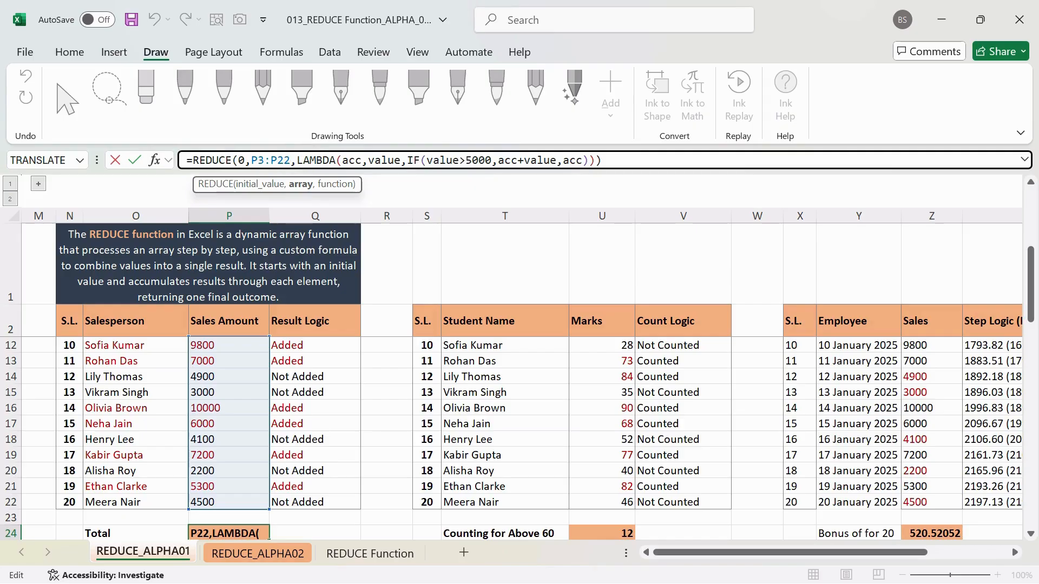
mouse_move(341, 160)
mouse_down()
mouse_move(380, 160)
mouse_move(349, 160)
mouse_up()
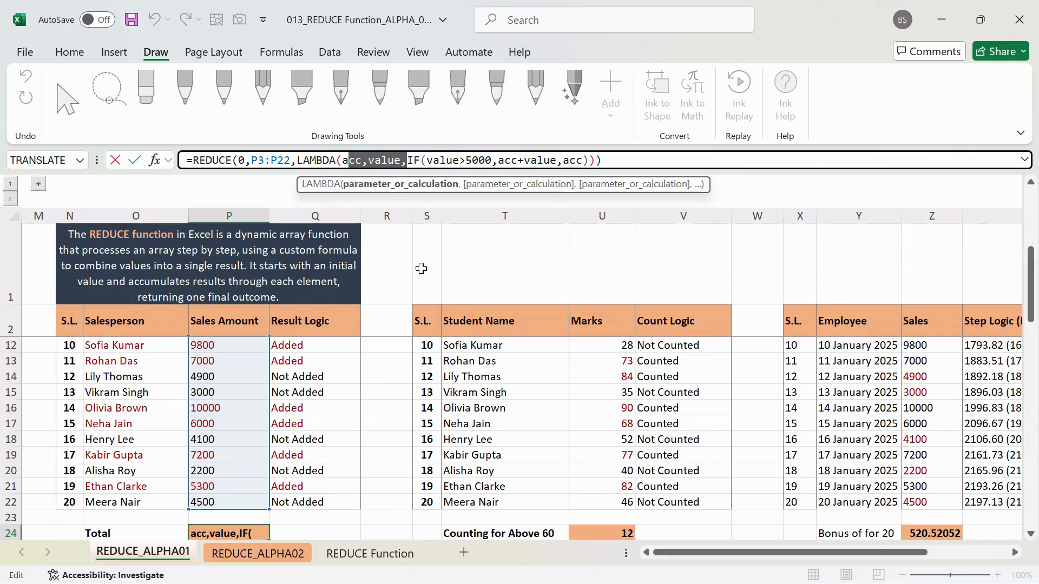
scroll(345, 392, up, 3)
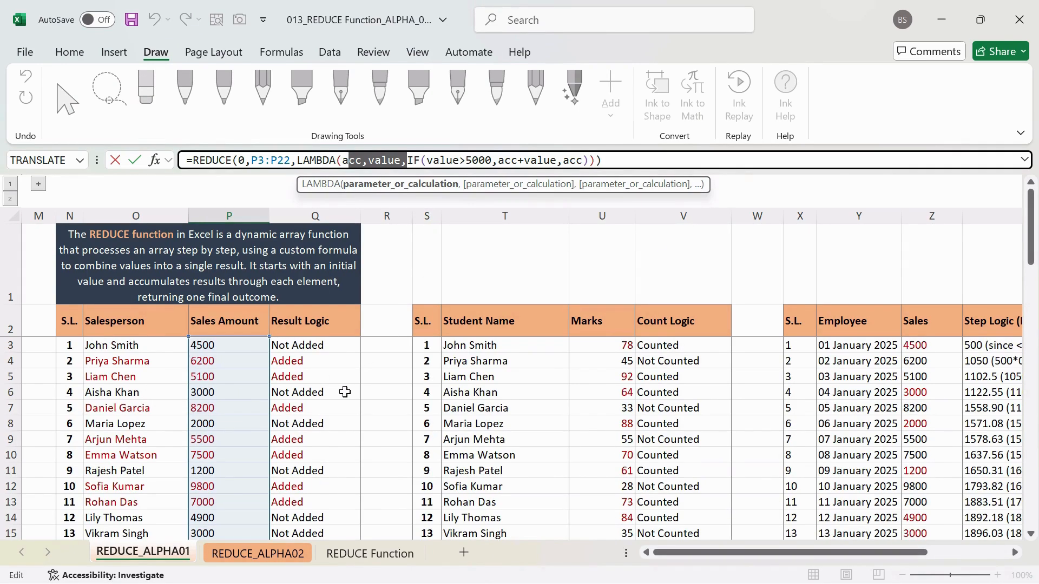
scroll(345, 392, down, 4)
key(Return)
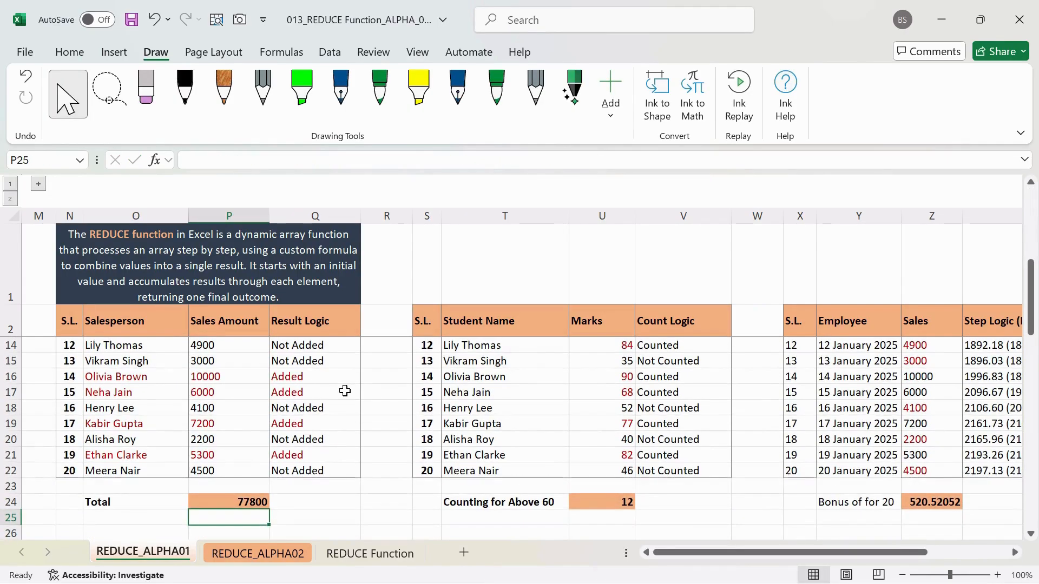
Start a running total beside the salesperson table by entering =P3 in R3.
scroll(345, 391, up, 4)
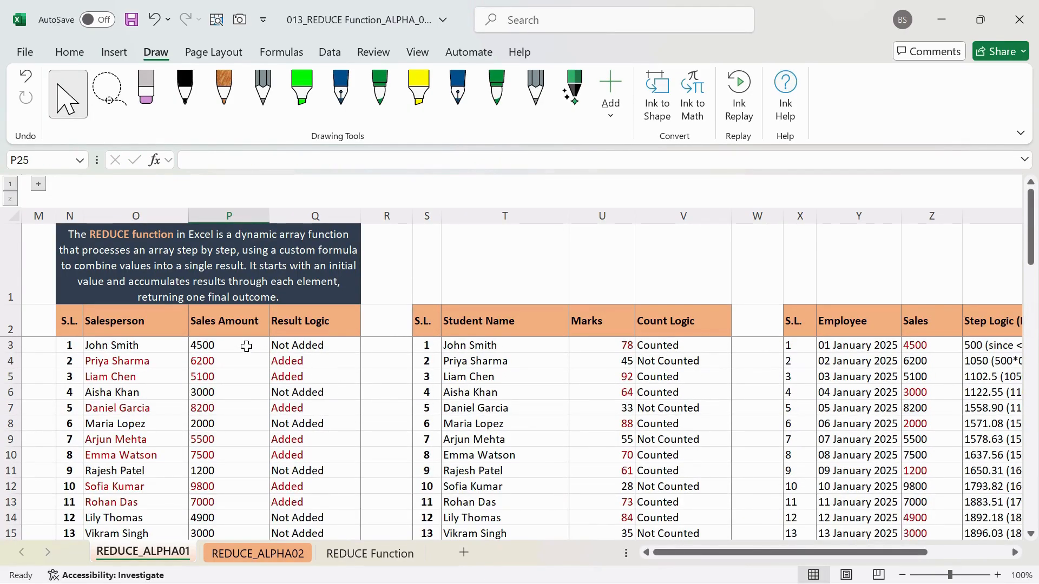
click(222, 345)
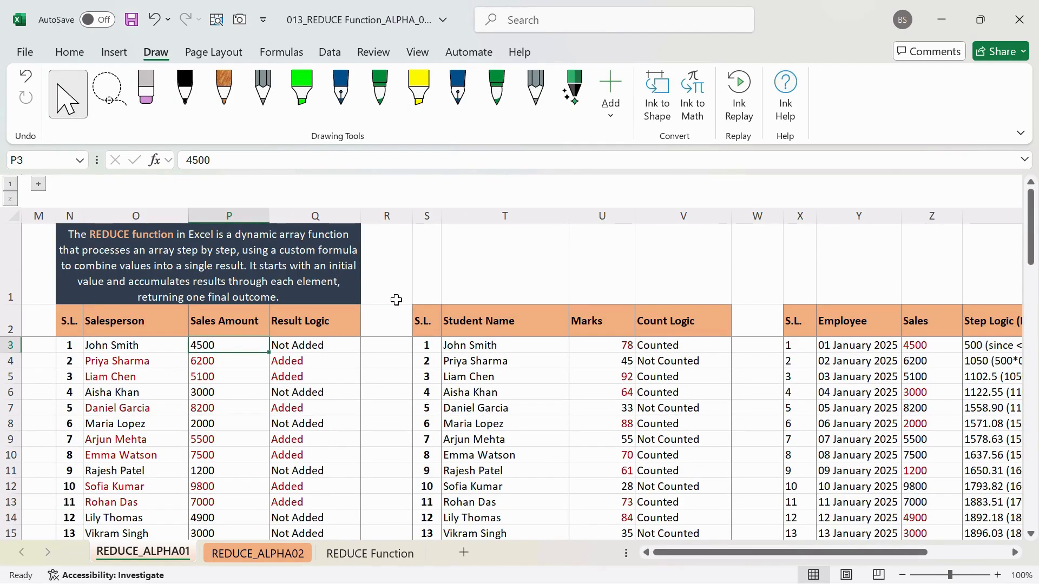
click(392, 350)
text(=)
key(Left)
key(Left)
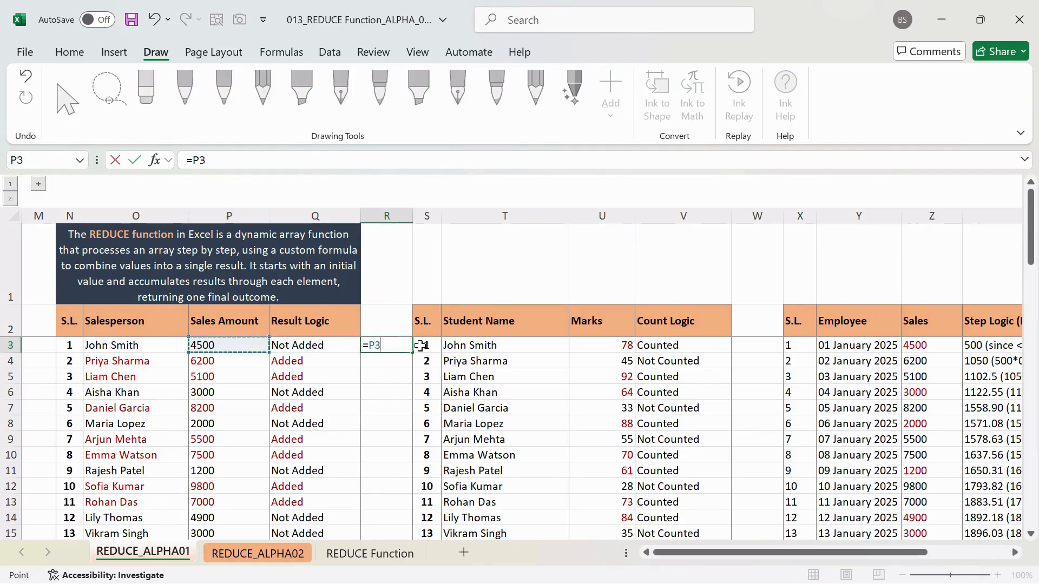
key(Return)
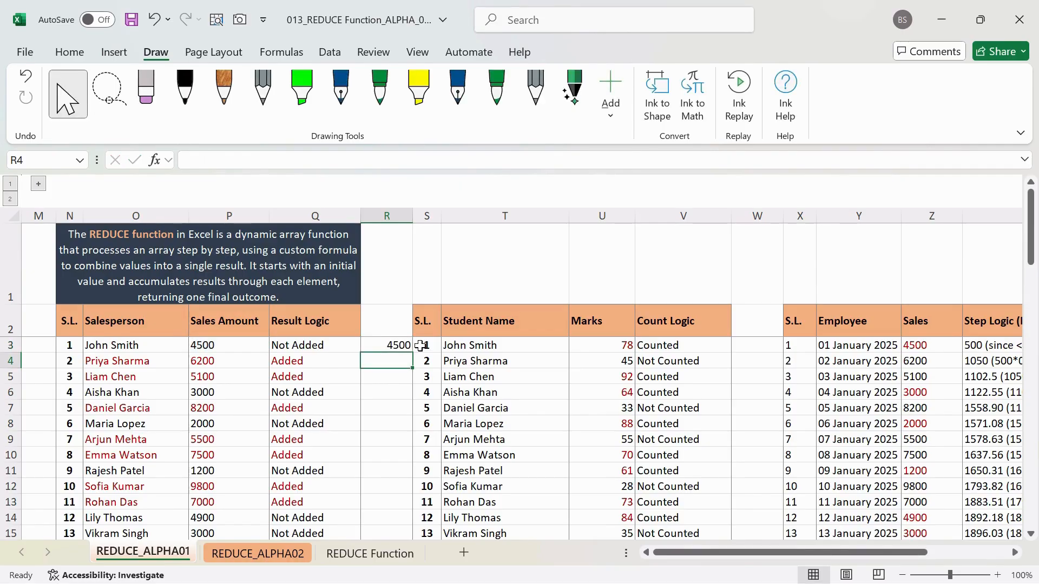
Enter =R3+P4 in R4 to add the second sales amount to the running total.
text(=)
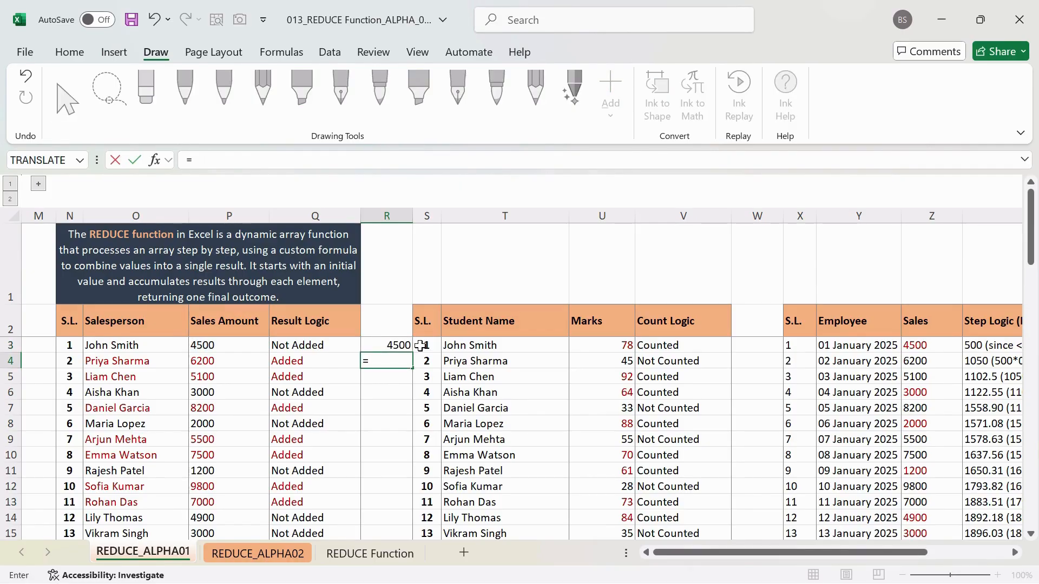
key(Left)
key(Right)
key(Up)
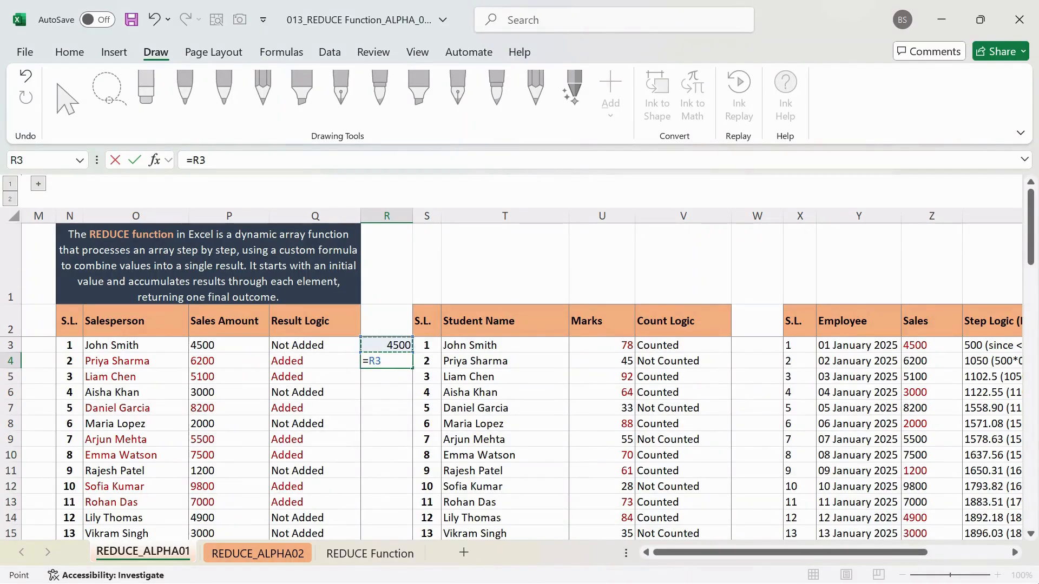
text(+)
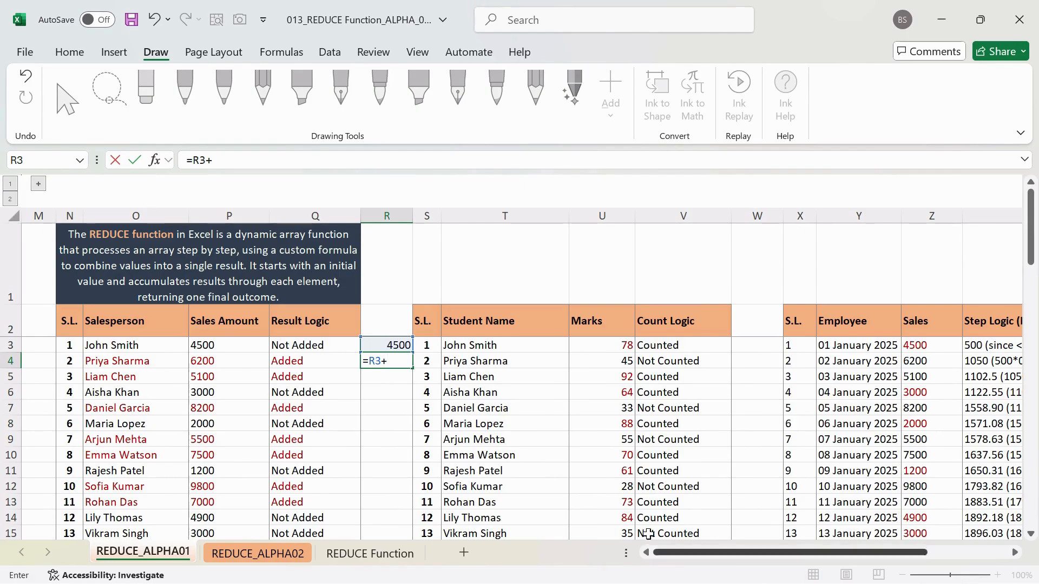
click(229, 359)
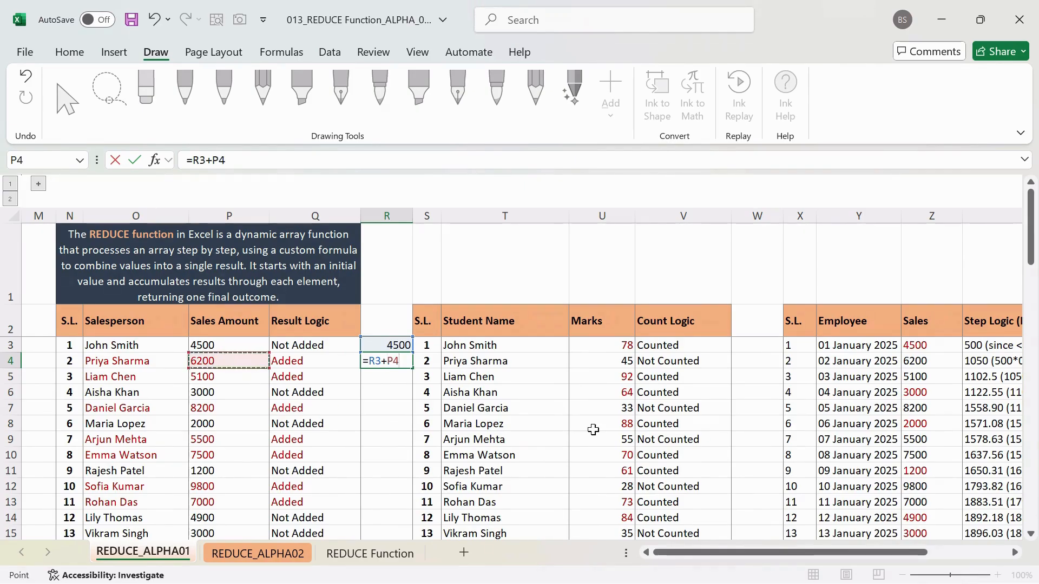
key(Return)
Mark the running total in R3 and the sales amount in P4 with the green highlighter, then return to cell selection.
key(Up)
key(Up)
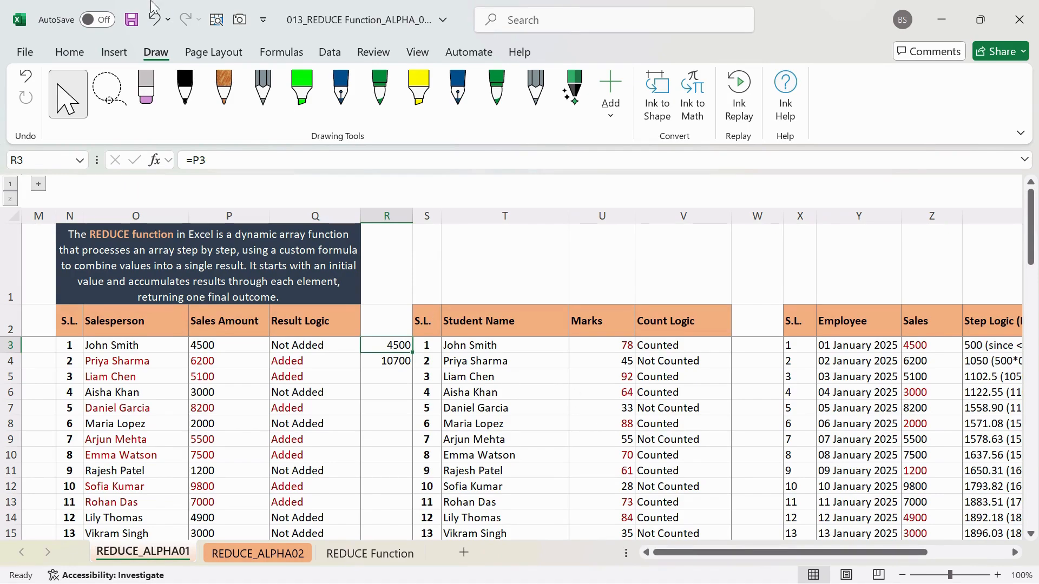
click(303, 84)
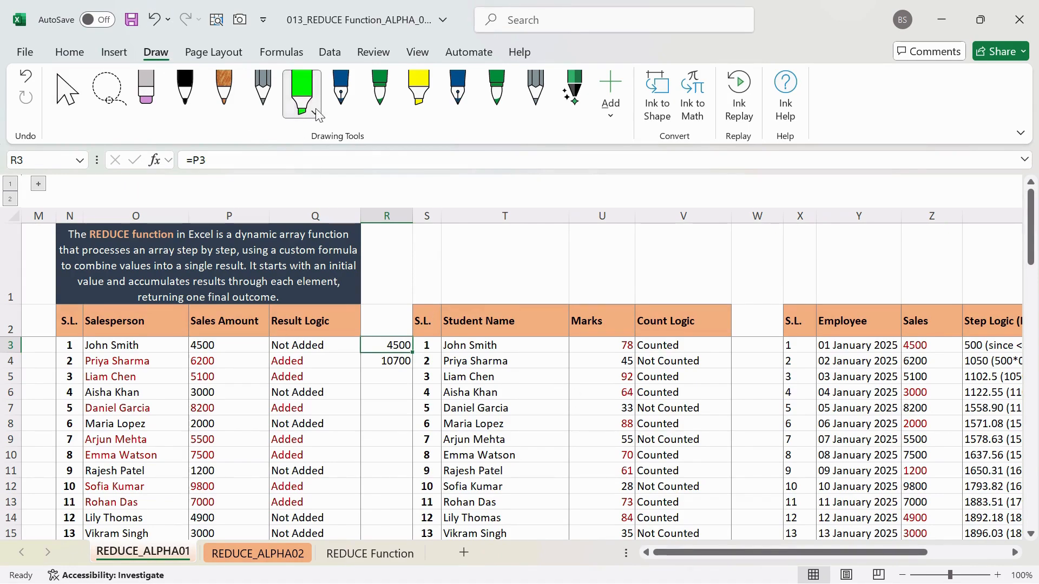
drag(372, 344, 415, 344)
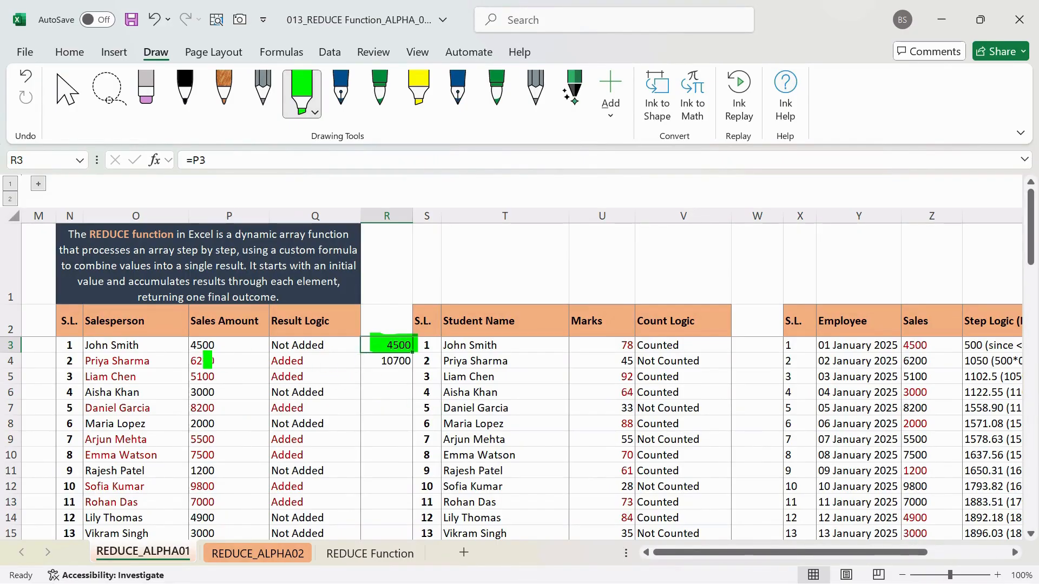
drag(189, 361, 214, 362)
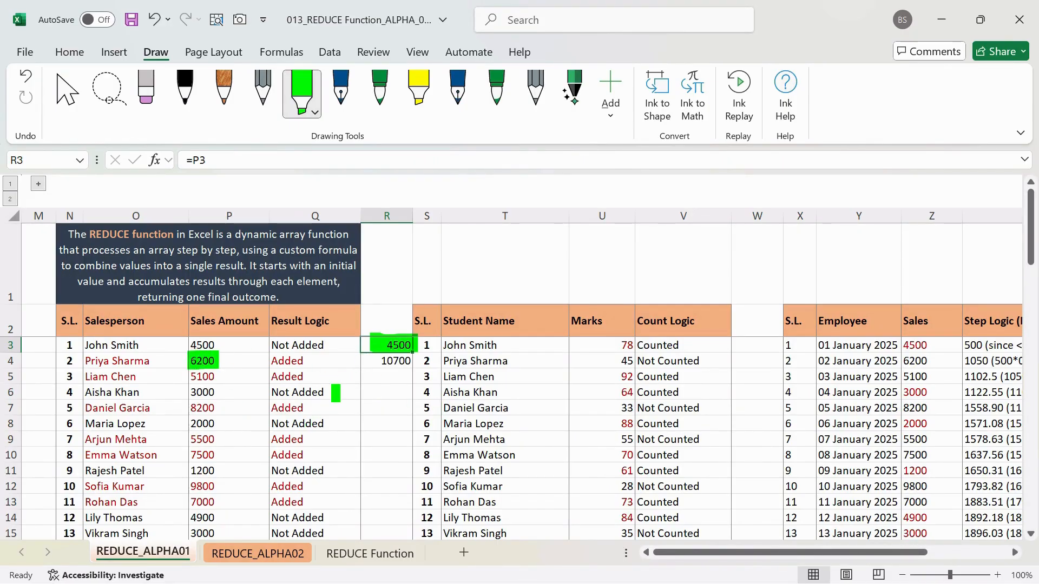
click(301, 95)
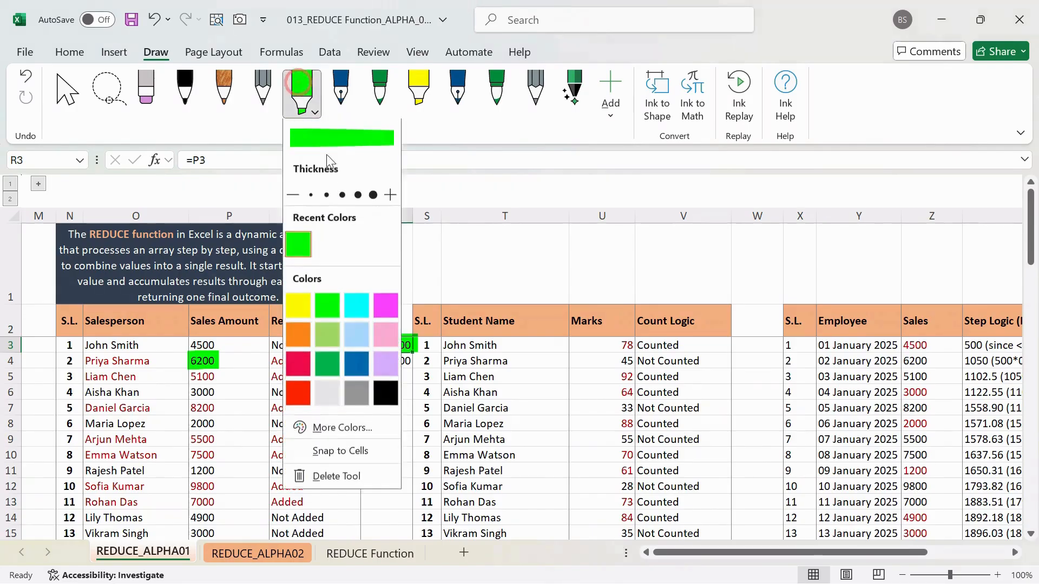
click(68, 92)
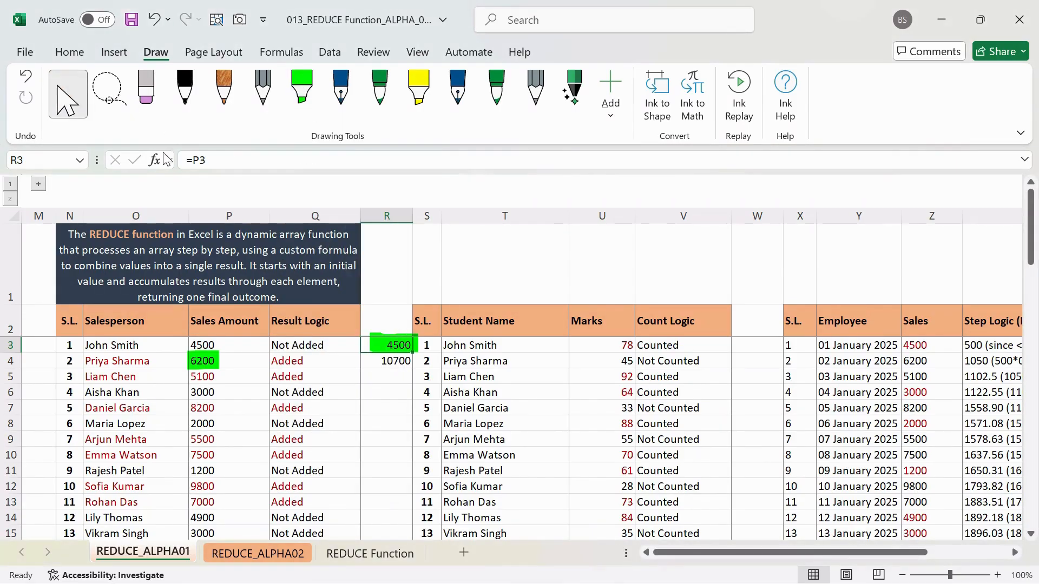
Enter =R4+P5 in R5 to add the third sales amount, and select the running totals R3:R5.
click(400, 374)
text(=)
key(Up)
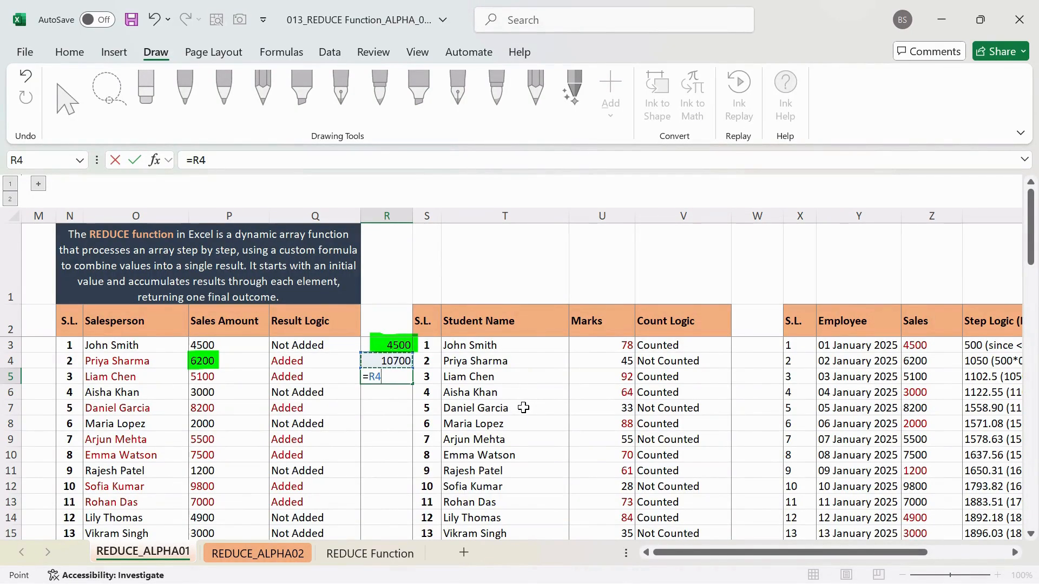
text(+)
click(200, 377)
key(Return)
key(Up)
key(shift+Up)
key(shift+Up)
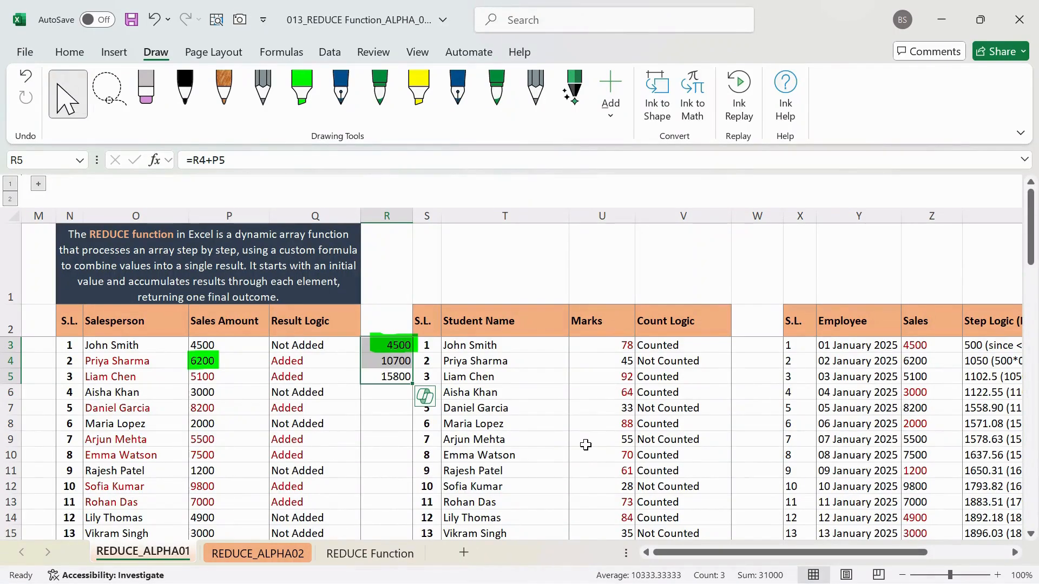
Review the acc and value parameters and the position of the IF calculation in the LAMBDA of P24.
scroll(371, 420, down, 5)
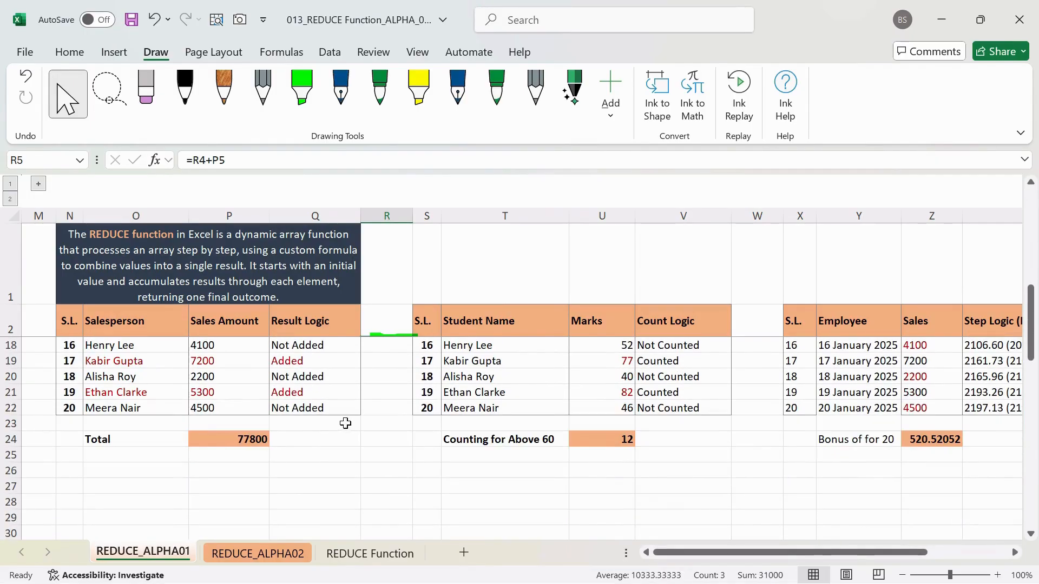
click(245, 439)
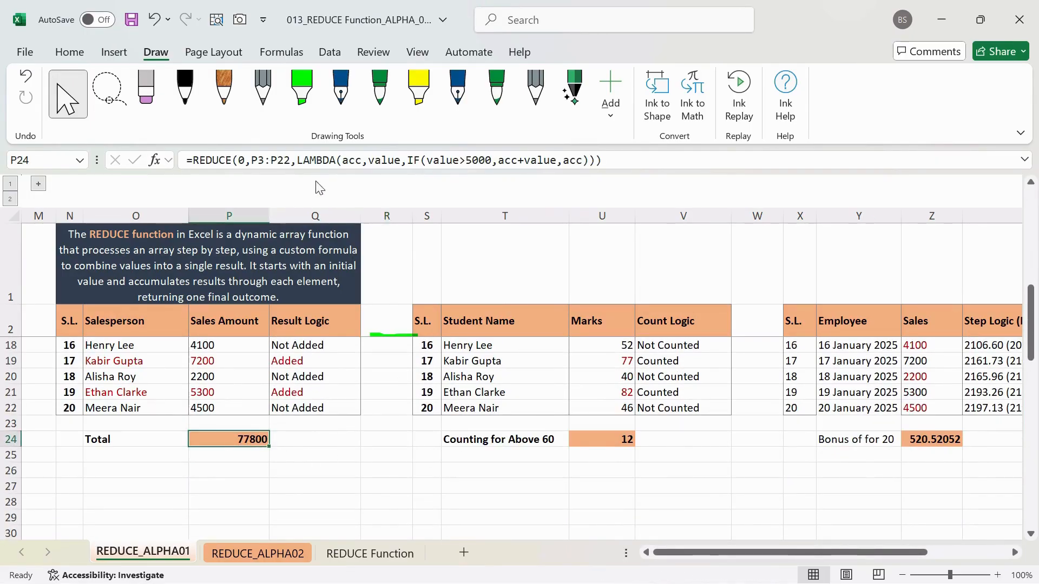
click(368, 160)
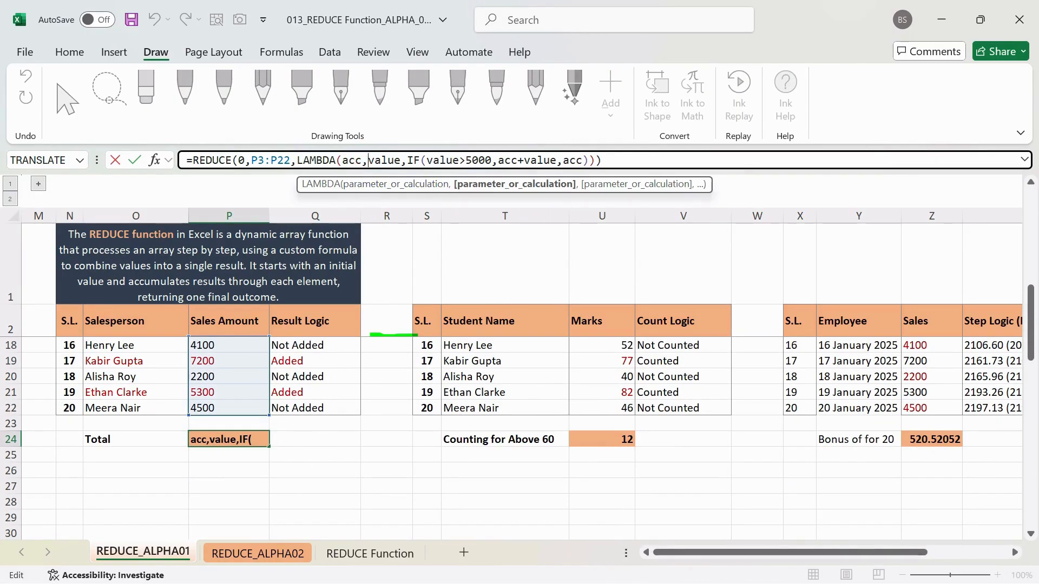
click(409, 161)
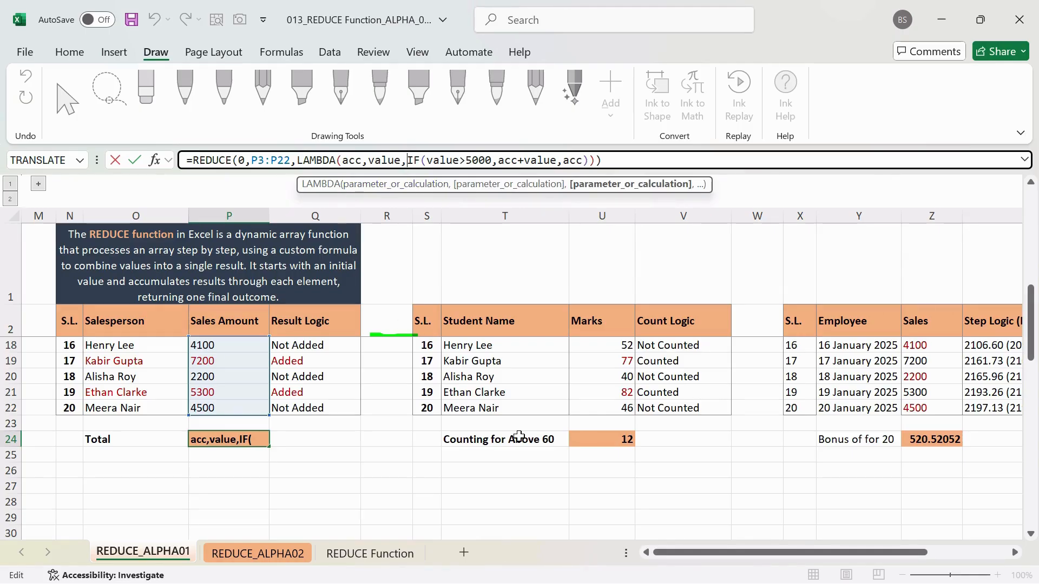
key(Return)
key(Return)
Review the value parameter and the start of the IF test in the P24 formula against the sales amounts.
click(265, 439)
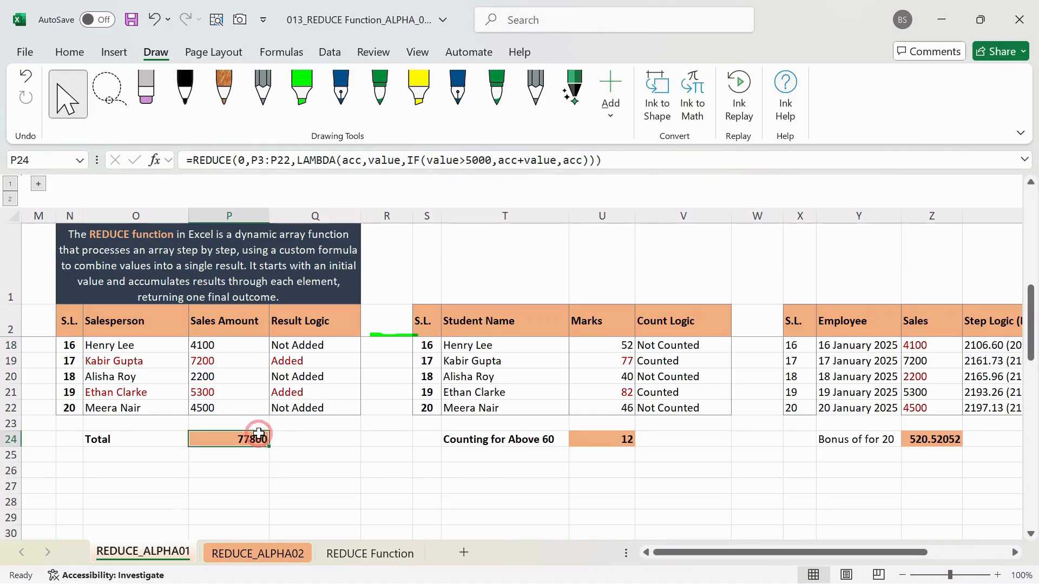
click(381, 162)
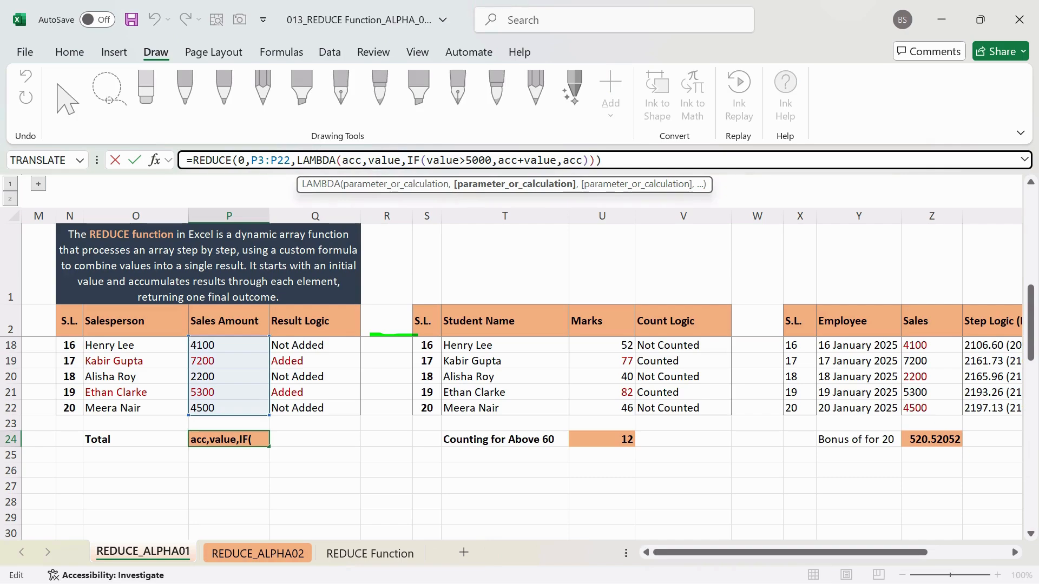
click(407, 162)
drag(422, 160, 459, 160)
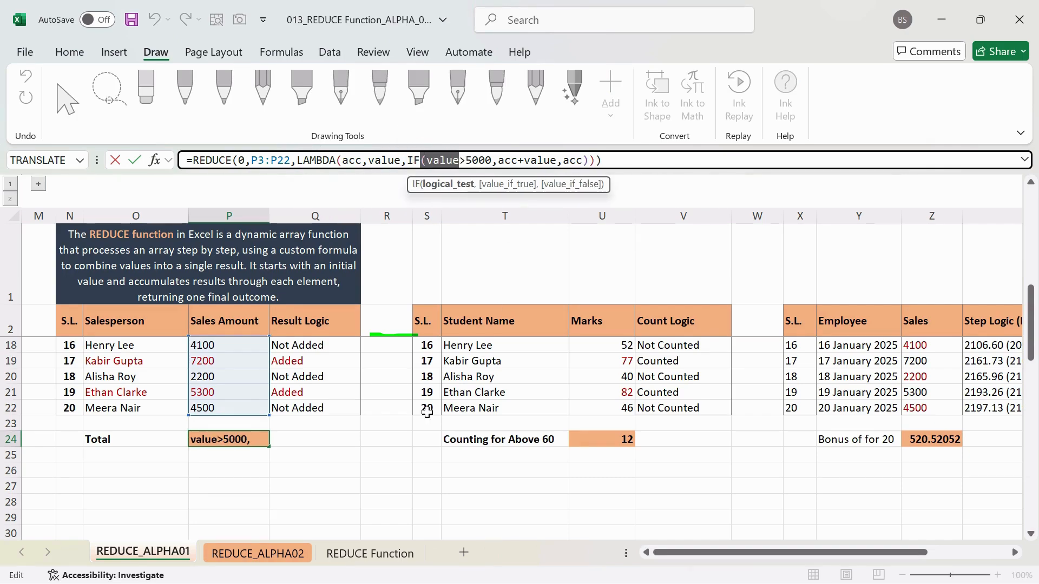
scroll(279, 385, up, 5)
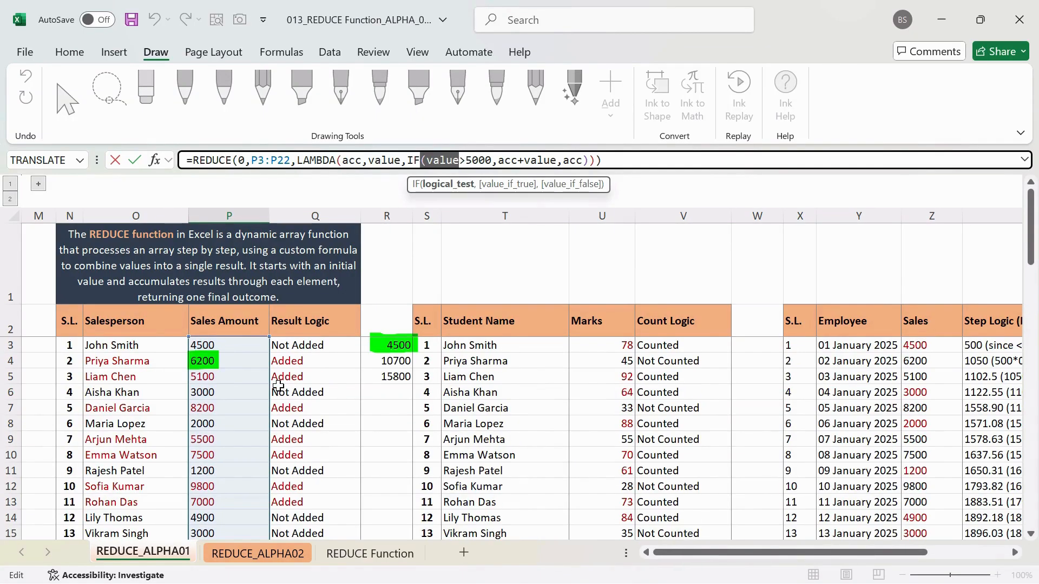
scroll(235, 406, down, 3)
scroll(249, 472, up, 3)
Examine the IF arguments value>5000, acc+value and acc in the P24 formula, and close it.
click(429, 160)
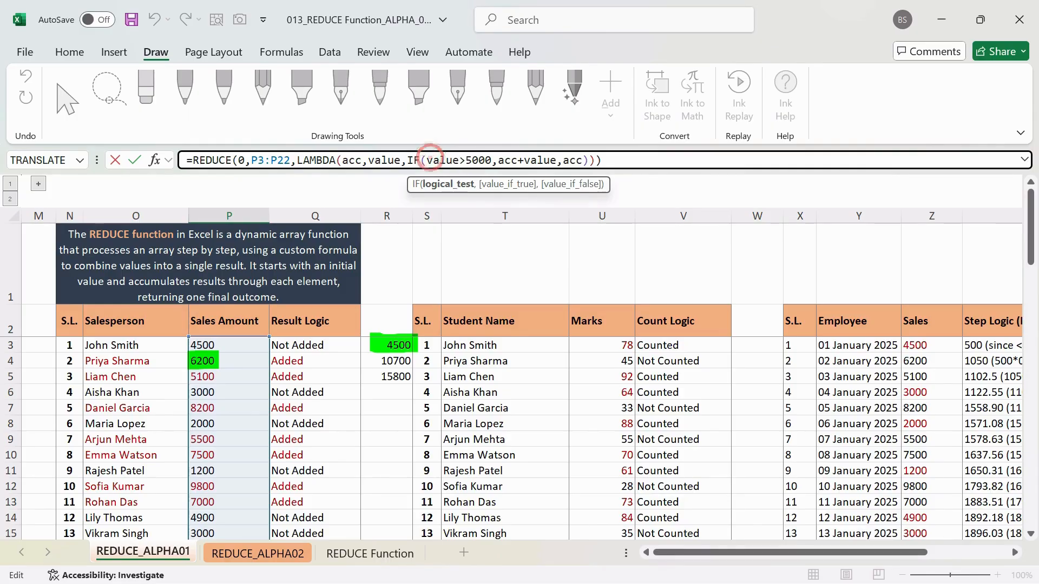
drag(427, 160, 491, 160)
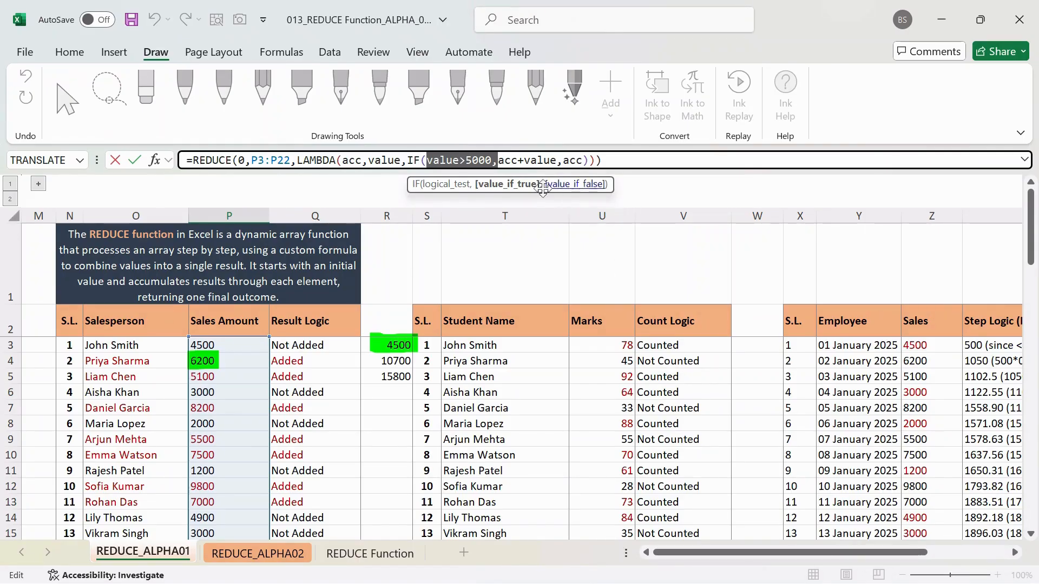
click(497, 160)
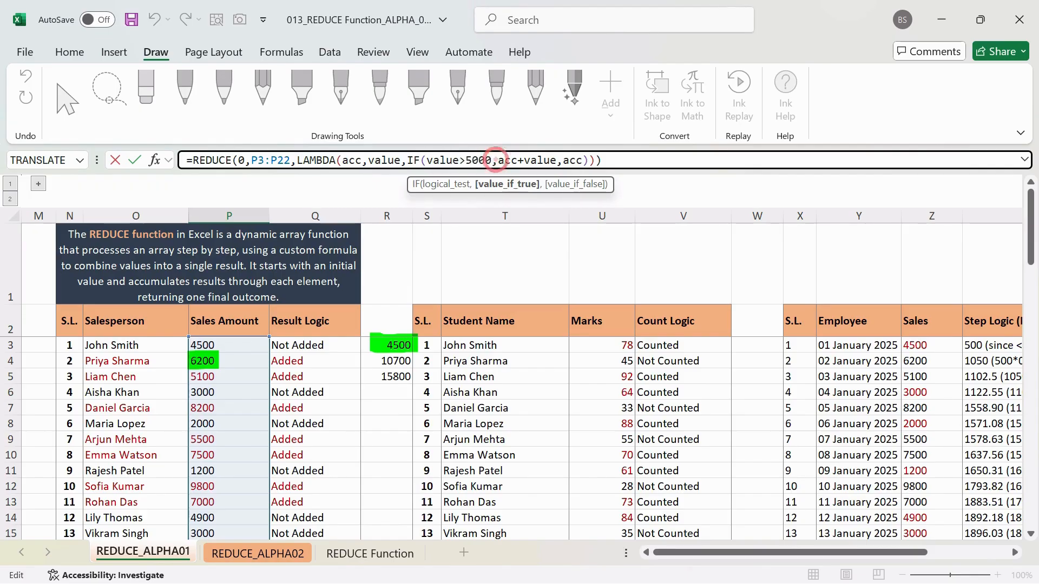
drag(497, 160, 556, 160)
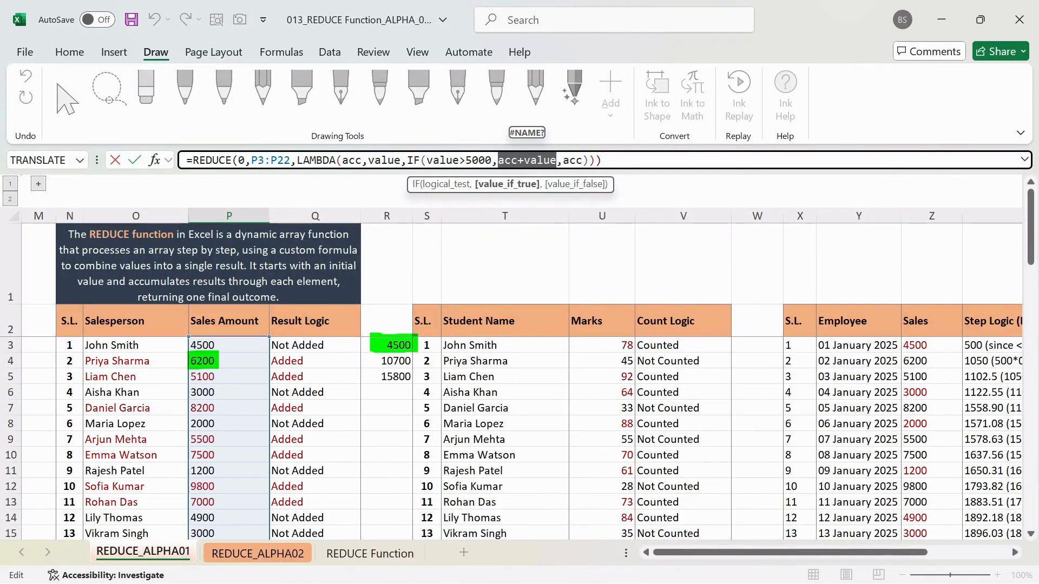
drag(563, 161, 568, 161)
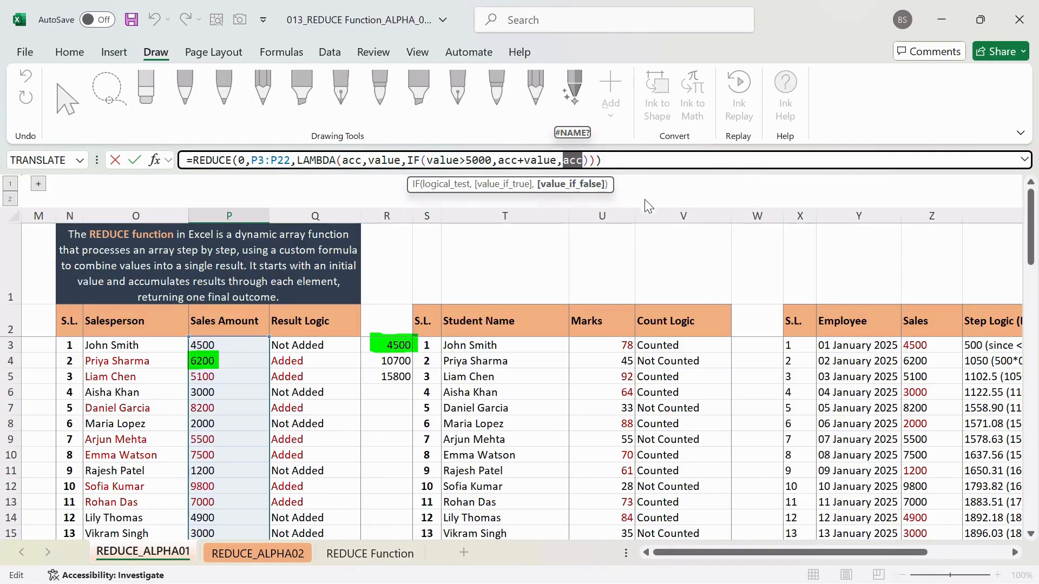
key(Return)
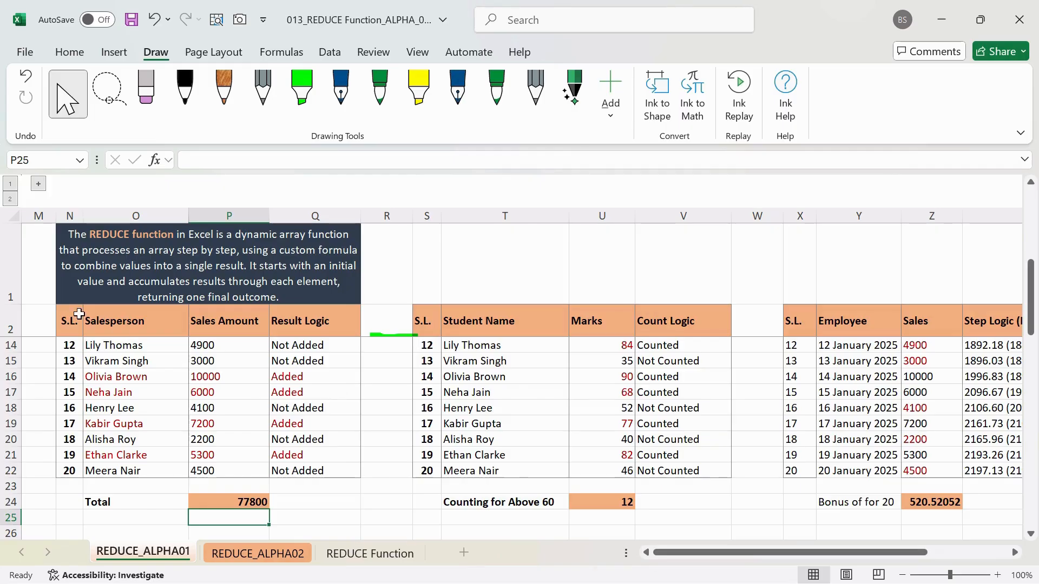
Turn on filters for the sales table's header row, N2:Q2.
click(69, 321)
shift+click(321, 316)
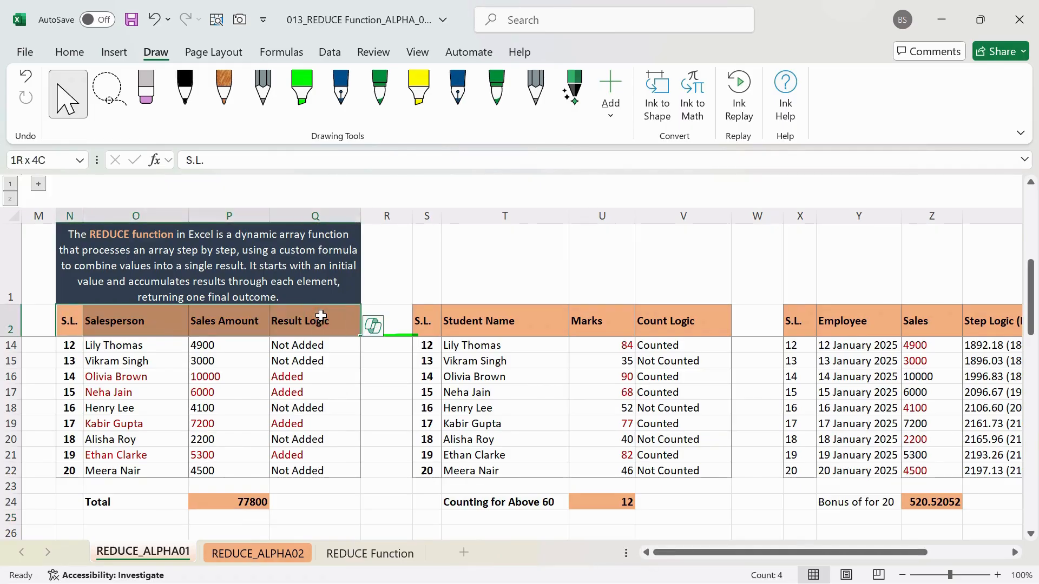
key(ctrl+shift+l)
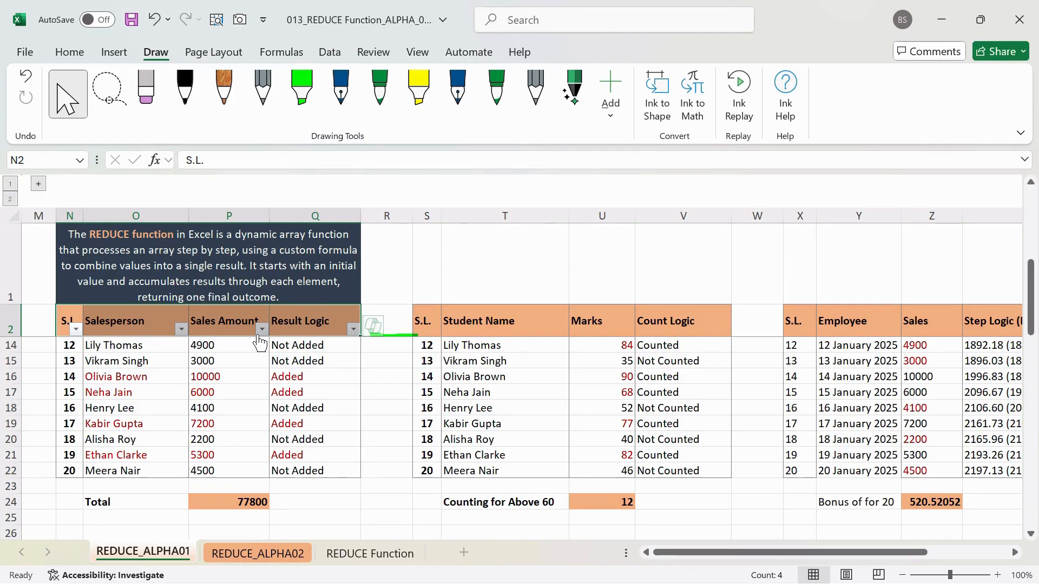
scroll(279, 387, up, 1)
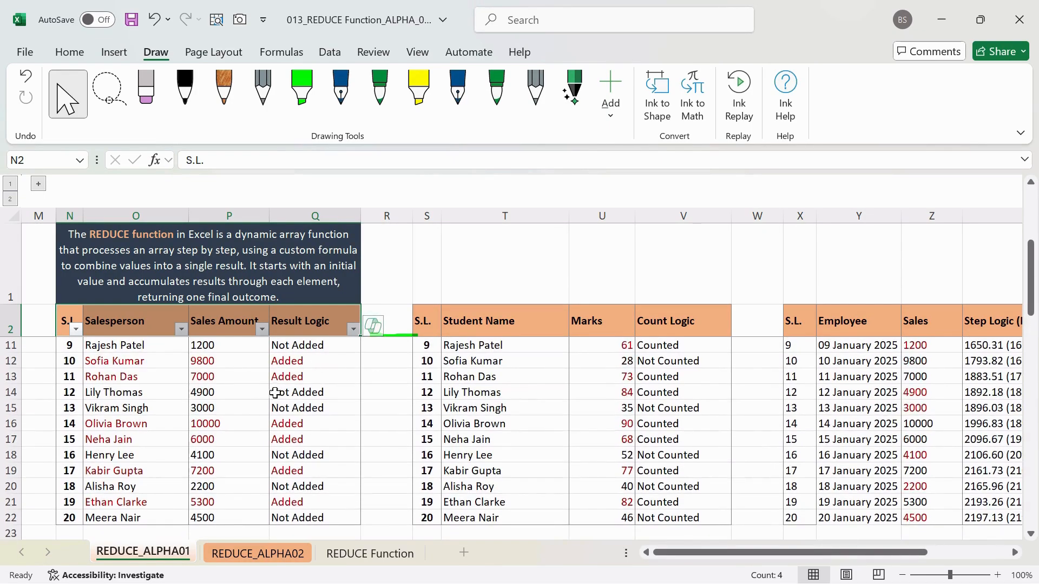
click(262, 328)
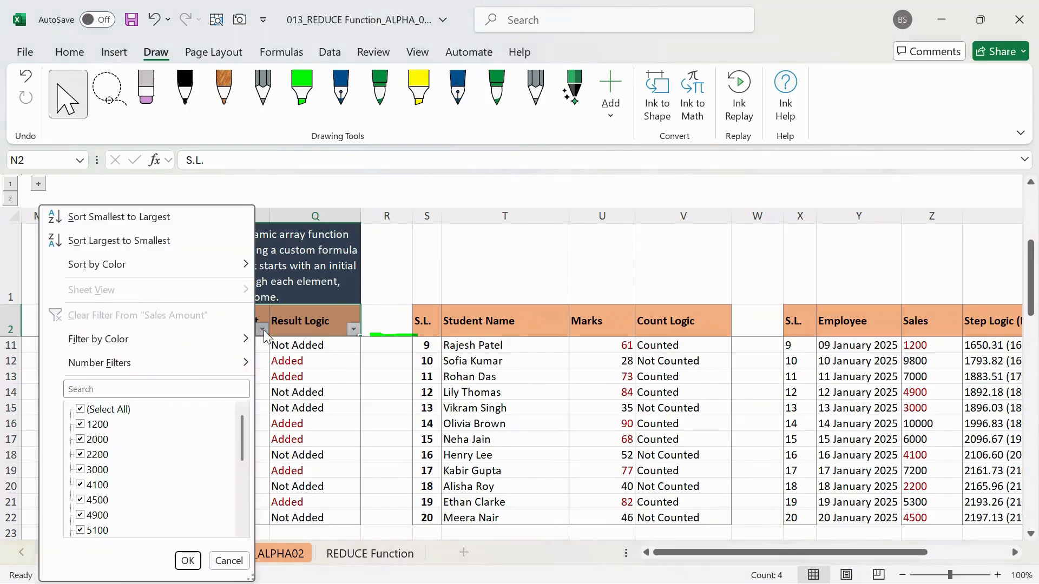
mouse_move(179, 365)
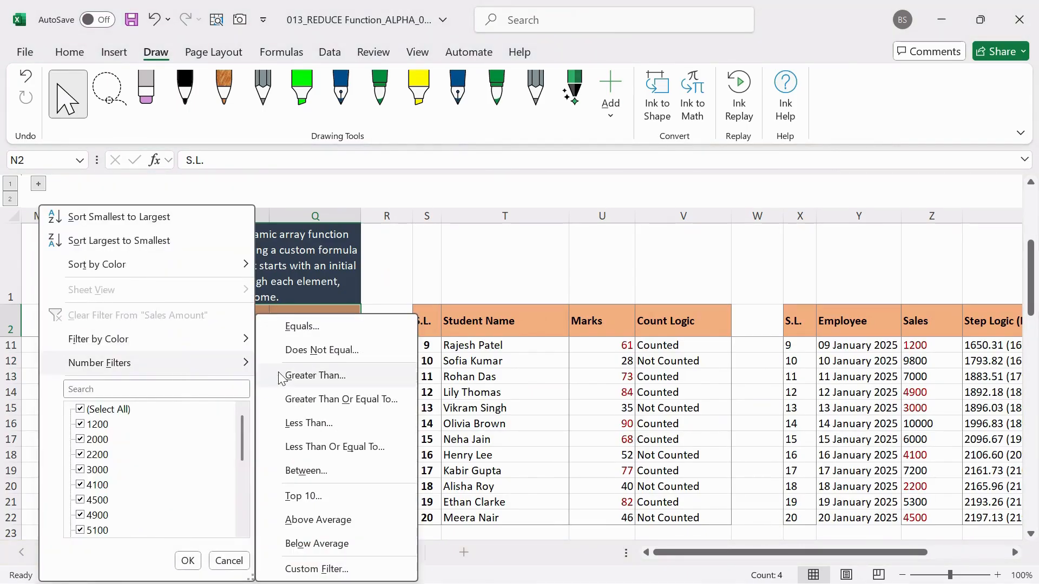
click(294, 375)
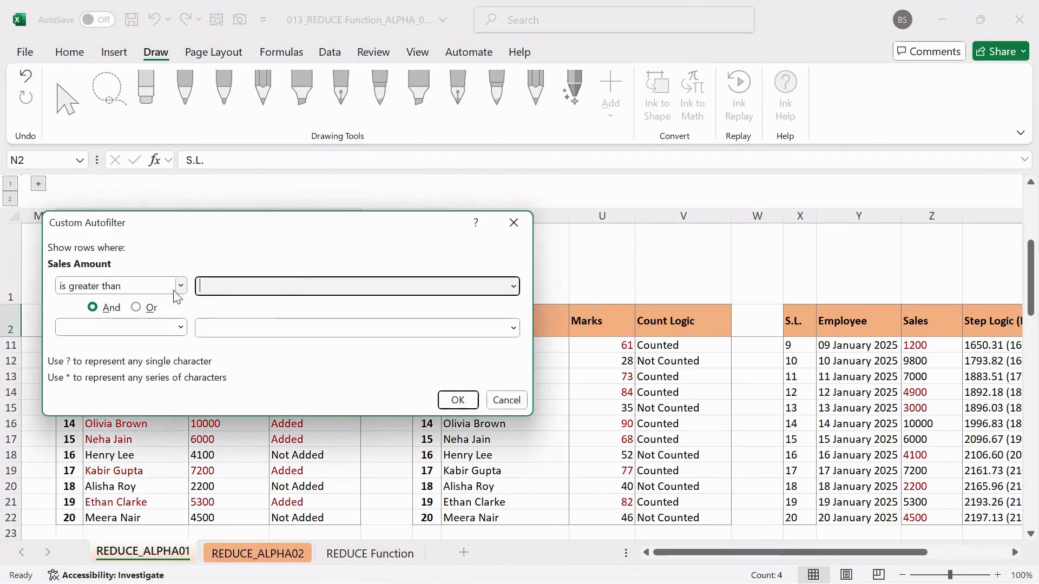
click(503, 399)
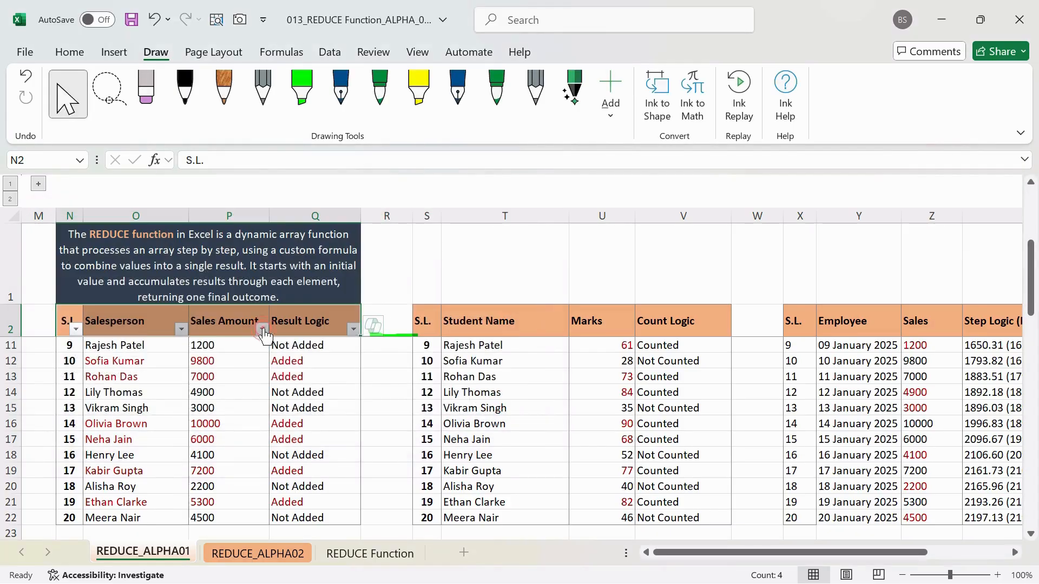
Filter the Sales Amount column to values greater than or equal to 5000.
click(262, 329)
mouse_move(183, 374)
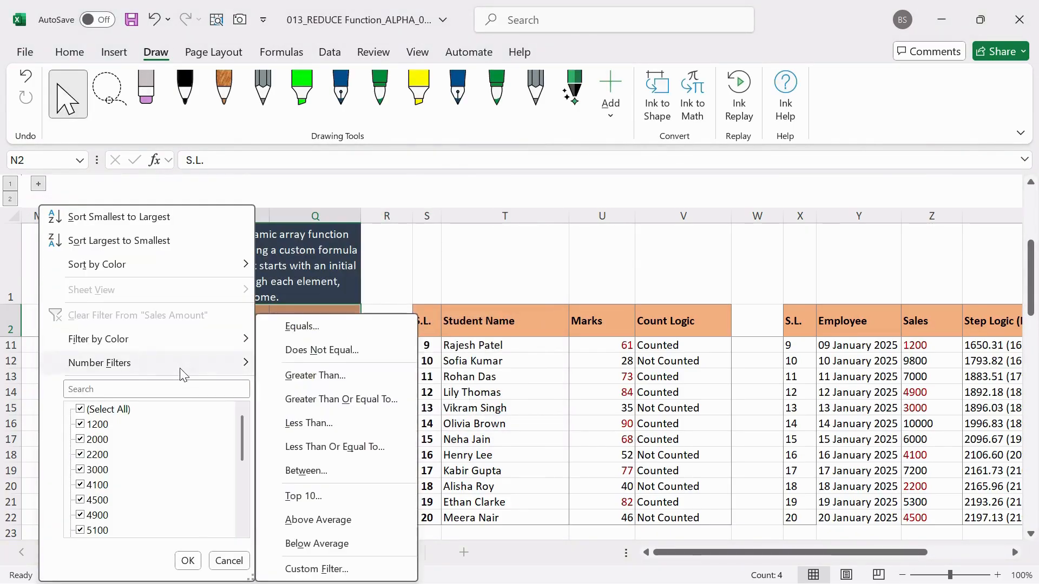
click(311, 399)
text(5000)
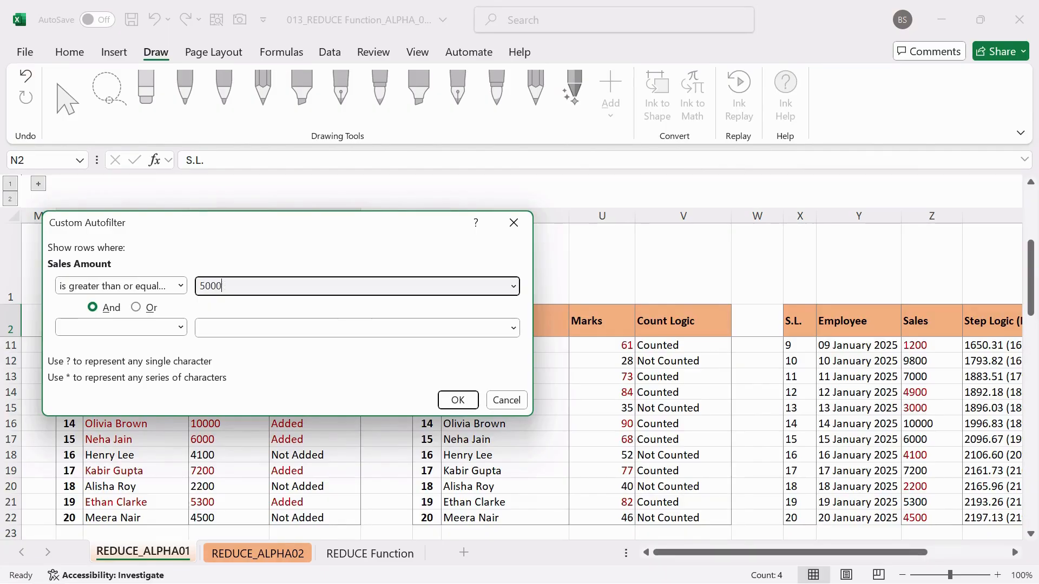
key(Return)
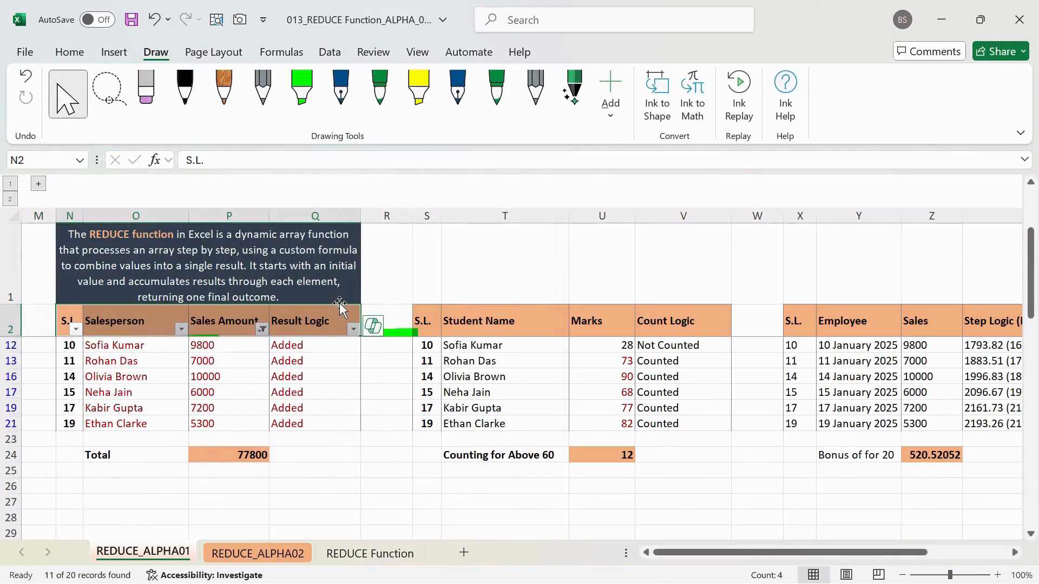
Compare the sum of the filtered sales amounts with the total in P24, and check their Result Logic labels.
scroll(301, 397, up, 2)
drag(238, 350, 249, 505)
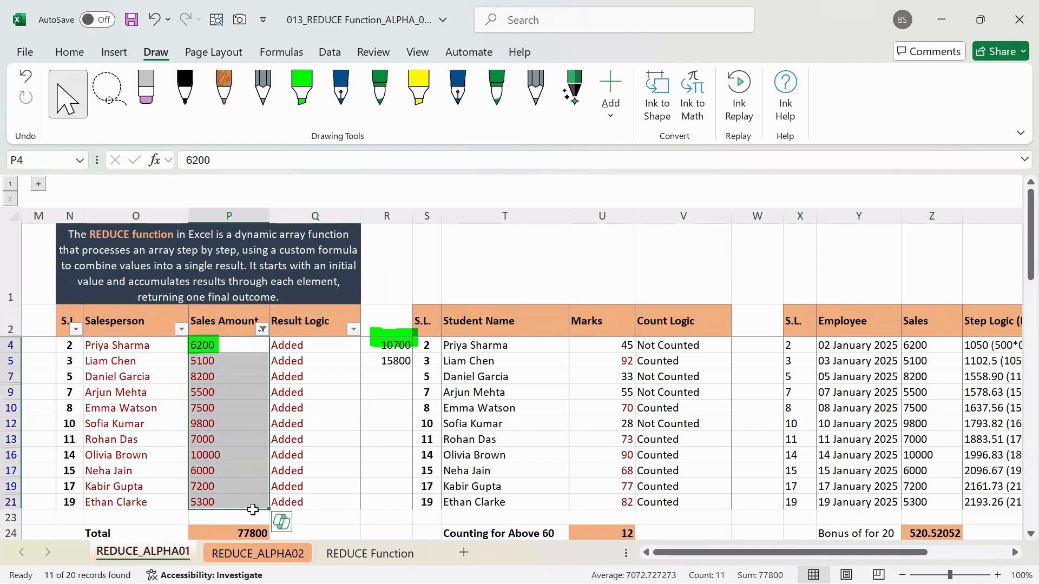
scroll(252, 498, down, 1)
click(258, 487)
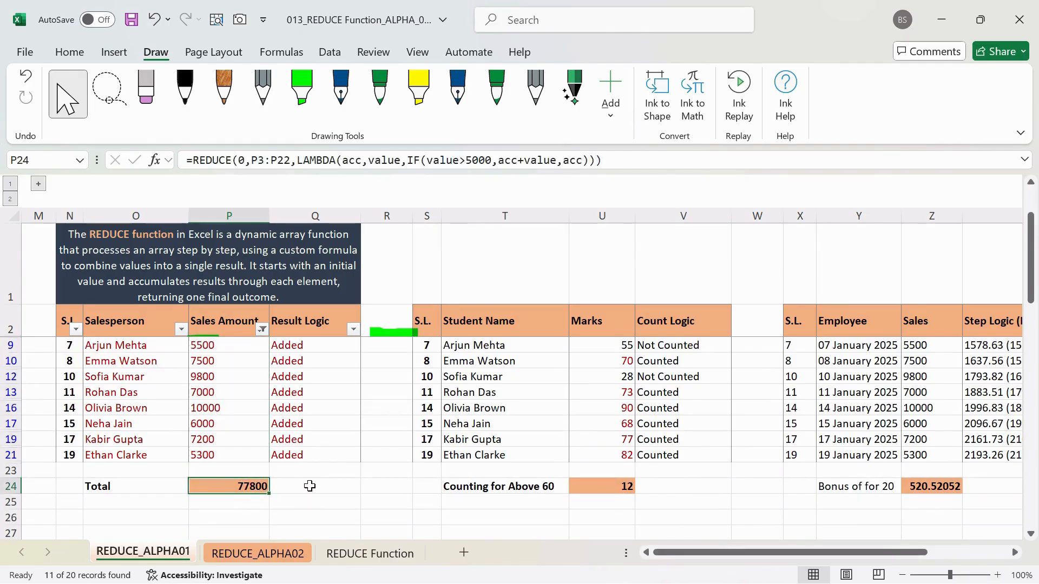
scroll(331, 492, up, 1)
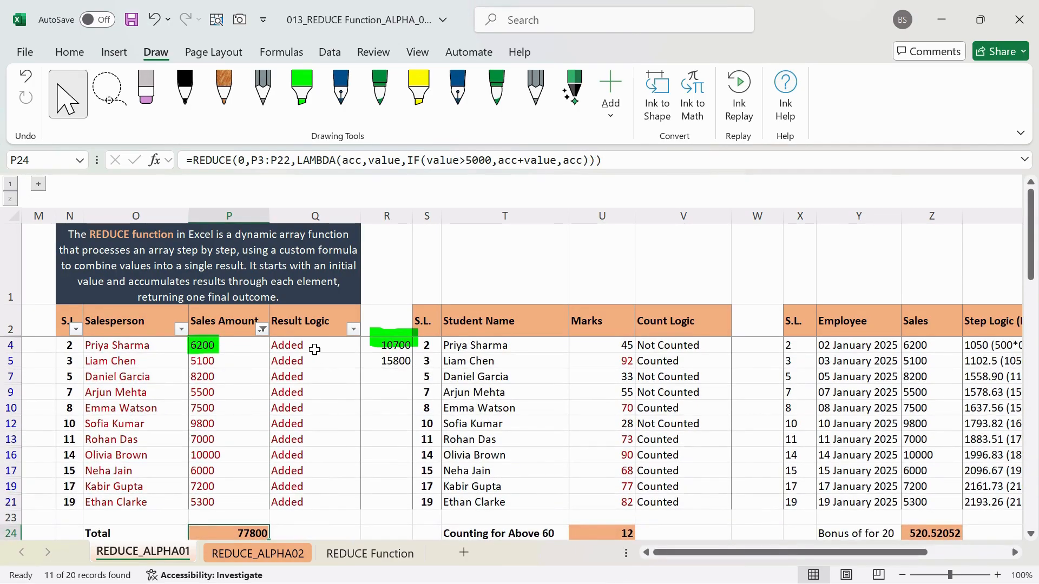
drag(312, 346, 318, 498)
Show all sales rows again by selecting every value in the Sales Amount filter.
click(260, 331)
click(110, 409)
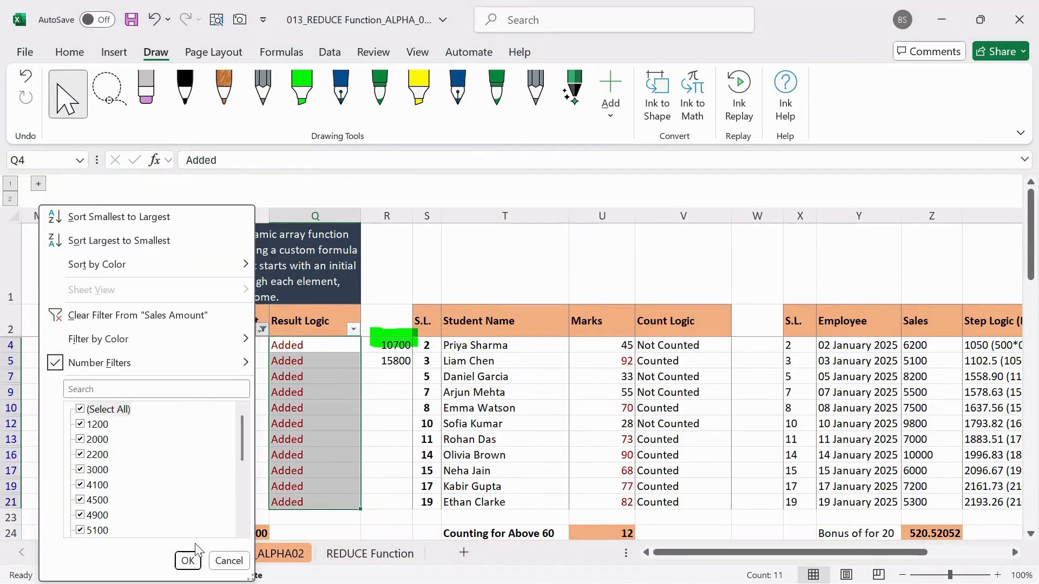
click(188, 561)
Examine how sales amounts below 5000, such as the one in P6, relate to their Result Logic labels and the total.
click(279, 392)
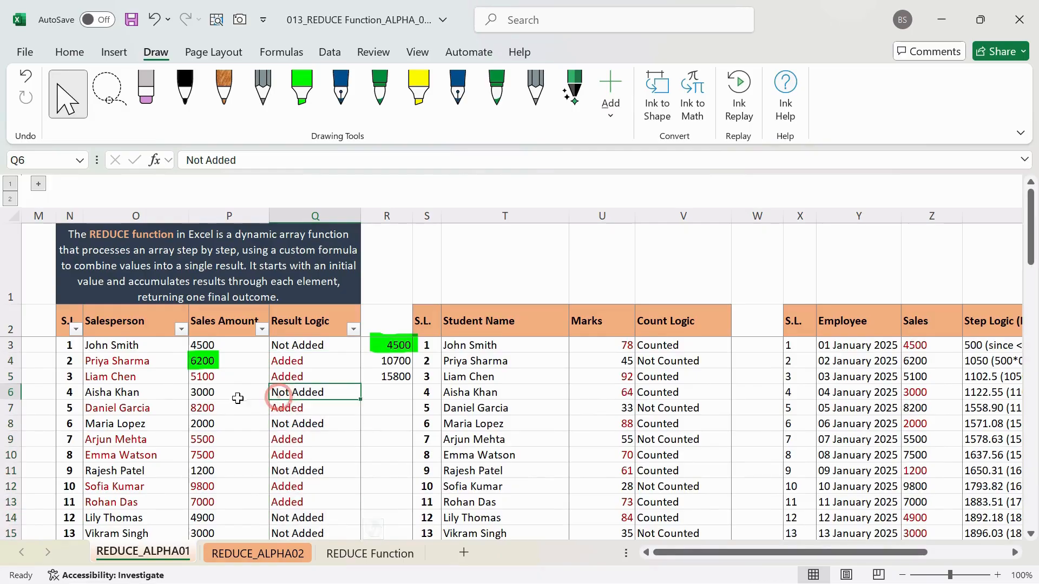
click(188, 390)
drag(258, 395, 281, 392)
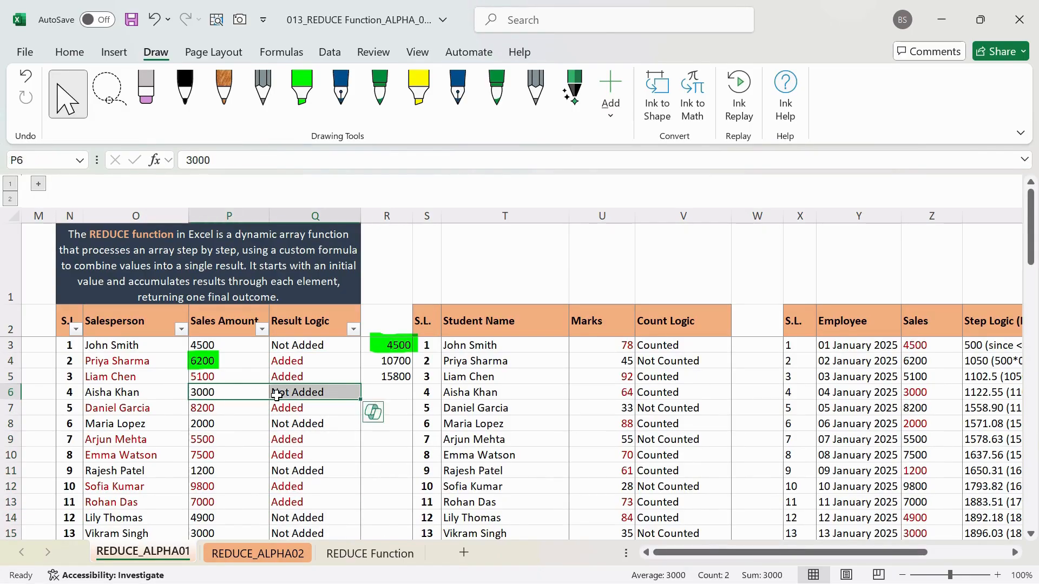
scroll(228, 398, down, 3)
scroll(227, 368, down, 2)
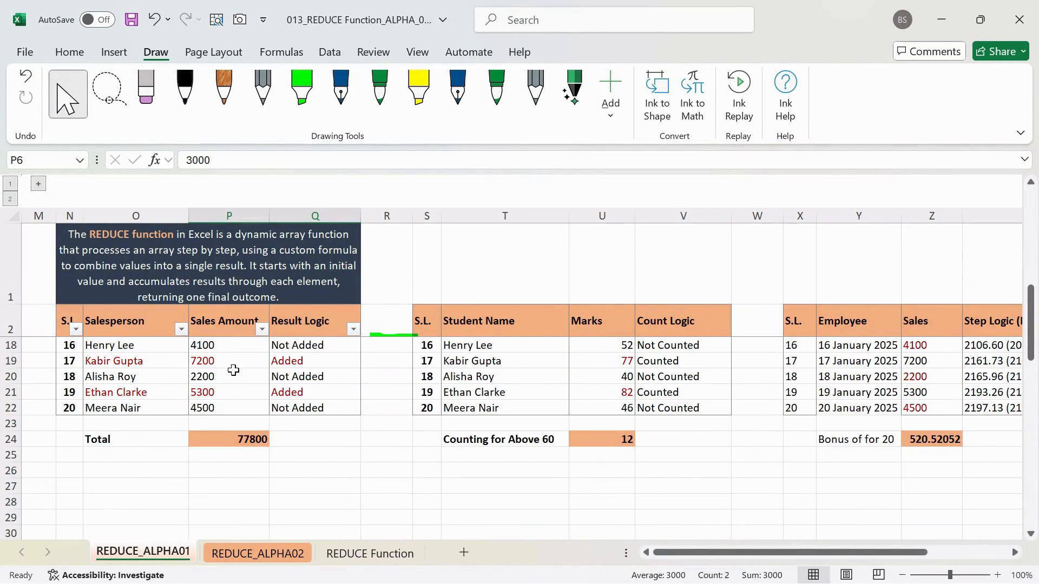
scroll(262, 432, up, 2)
scroll(257, 441, down, 1)
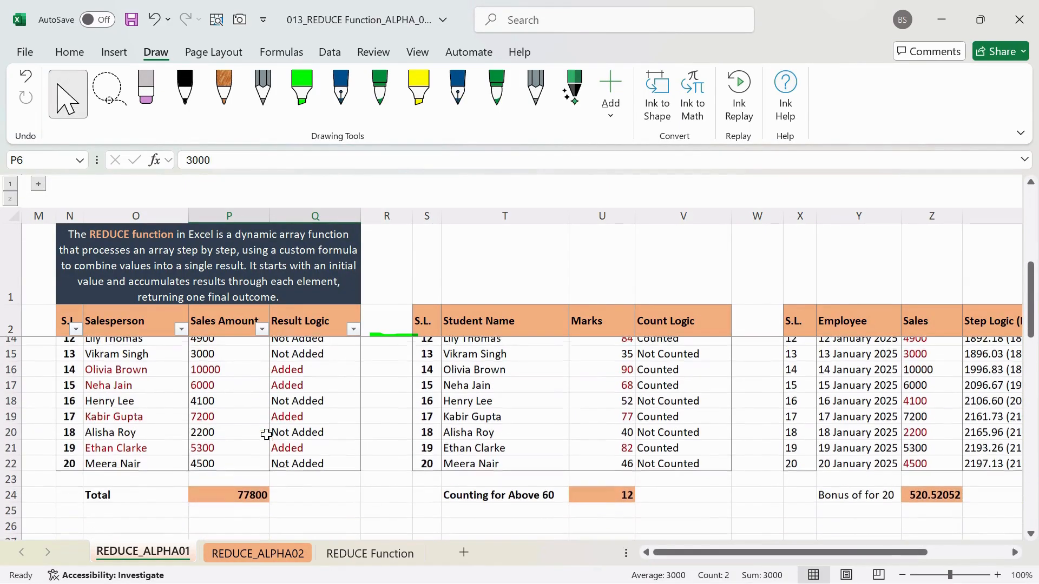
drag(239, 451, 264, 384)
scroll(259, 401, down, 4)
click(274, 406)
scroll(223, 416, up, 1)
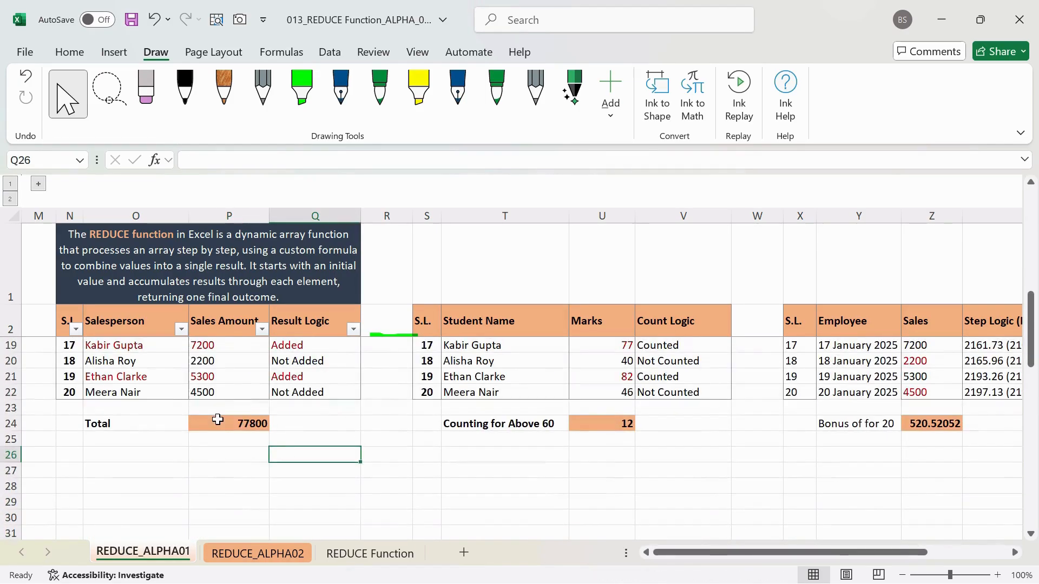
Try to add the sales amounts above 5000 one by one in P23, starting with =P21+P19.
click(196, 407)
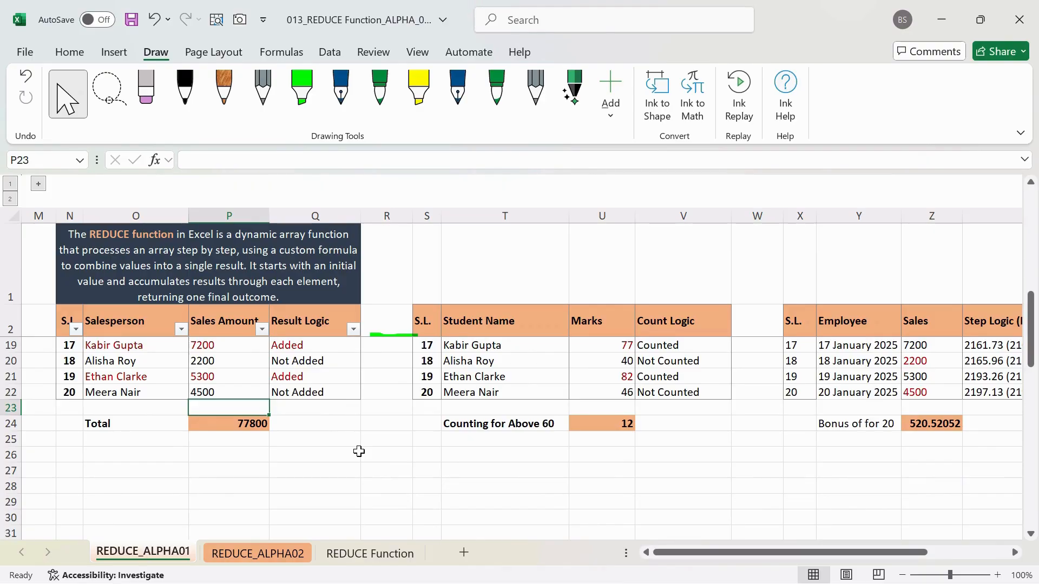
text(=)
key(Up)
key(Up)
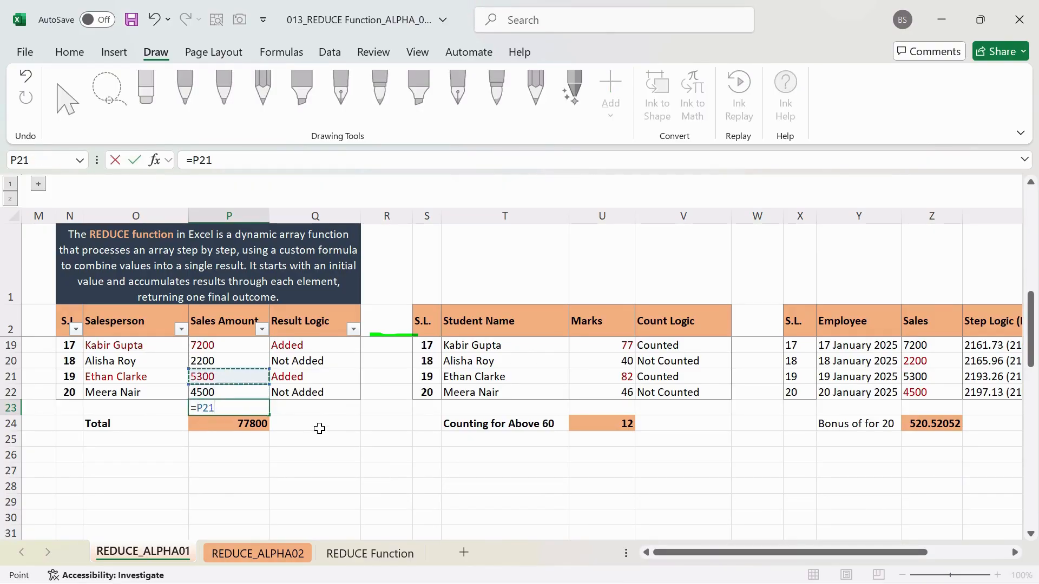
text(+)
key(Up)
key(Up)
key(Up)
key(Up)
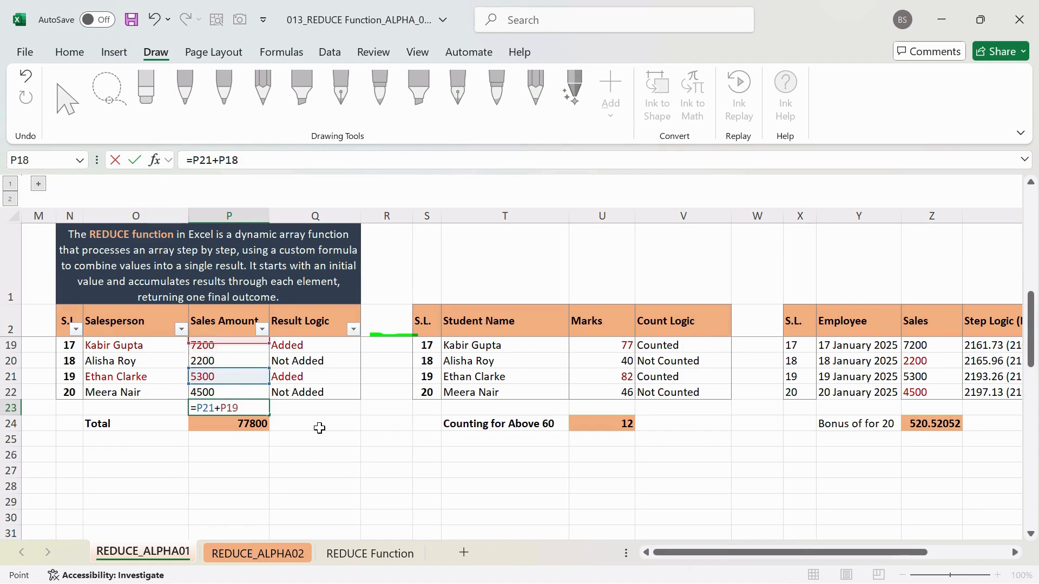
text(+)
key(Up)
key(Up)
key(Up)
key(Up)
key(Up)
key(Up)
key(Up)
key(Up)
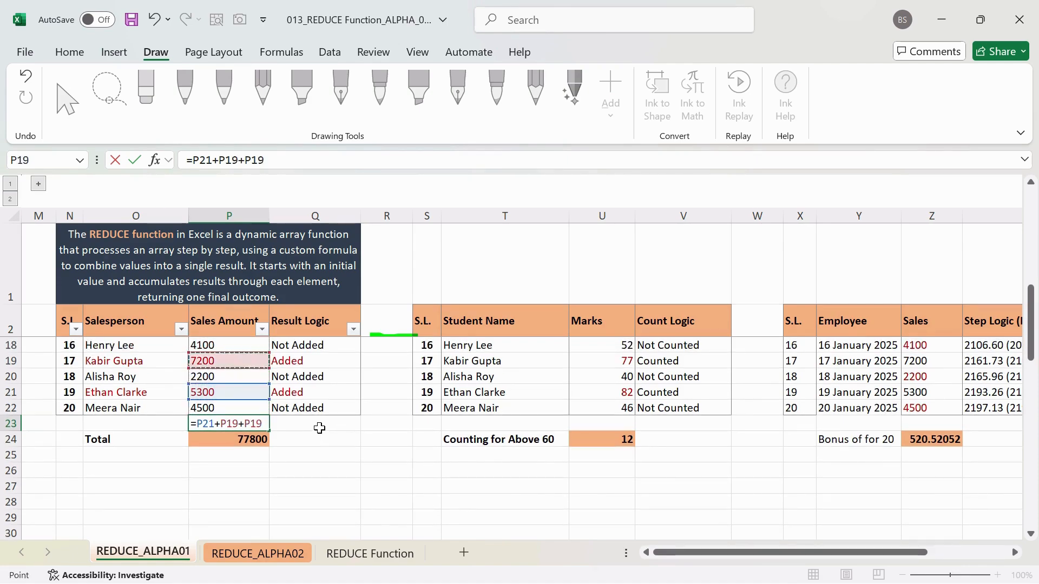
key(Down)
key(Down)
text(+)
key(Up)
key(Up)
key(Up)
key(Up)
key(Up)
key(Up)
key(Up)
text(=)
key(Return)
key(Return)
Clear the trial sum from P23 and save the workbook.
key(Up)
key(Delete)
key(ctrl+s)
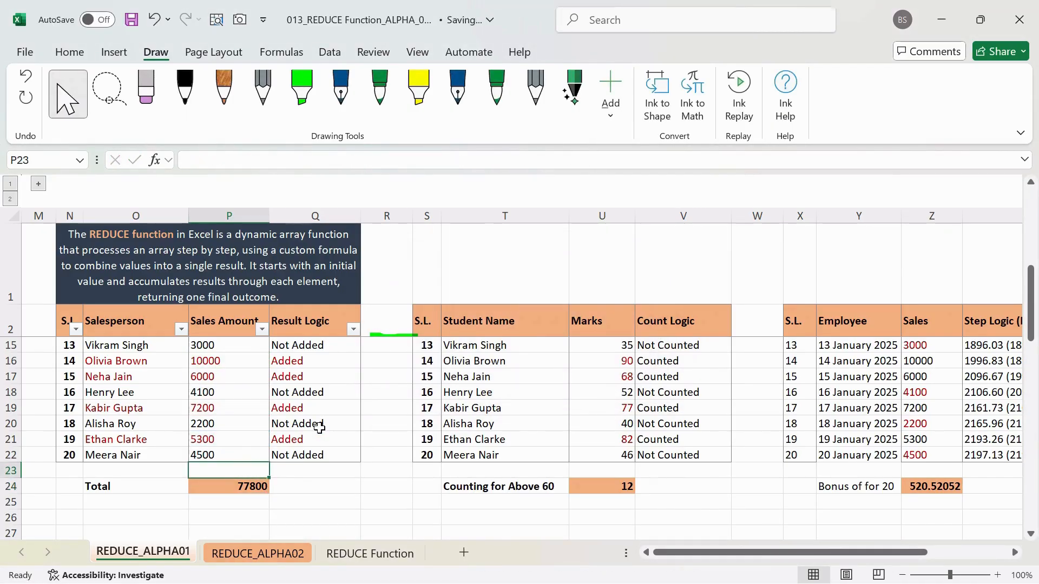
Review the REDUCE formula behind the sales total in P24 against the sales rows, leaving it unedited.
click(254, 490)
click(396, 160)
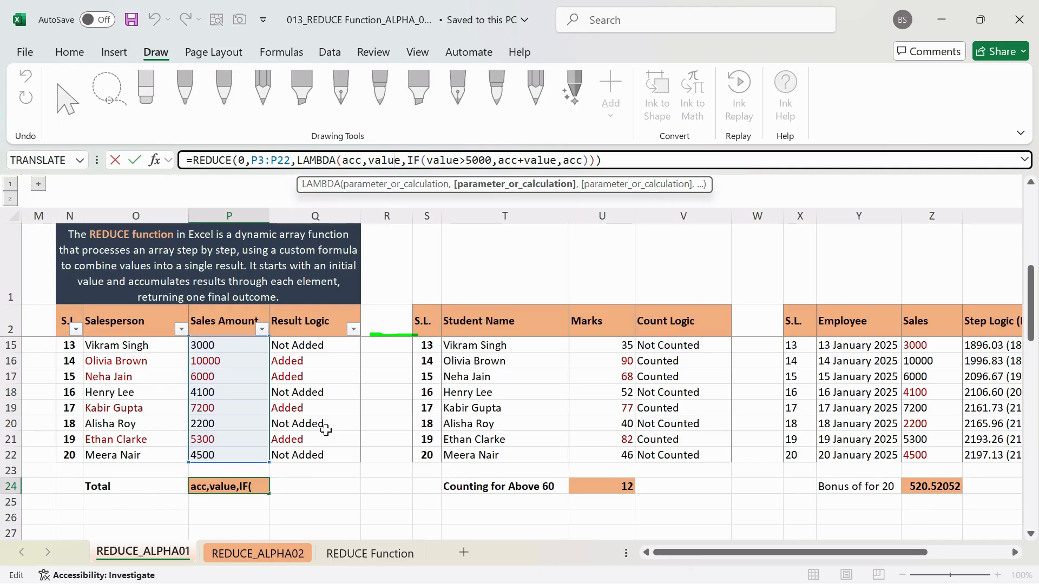
scroll(337, 411, up, 4)
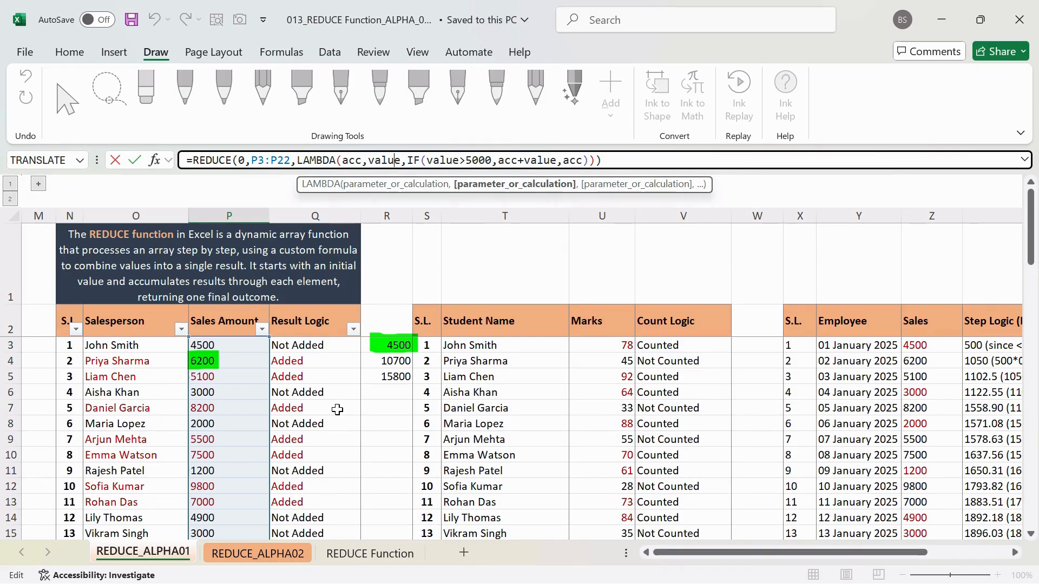
key(Escape)
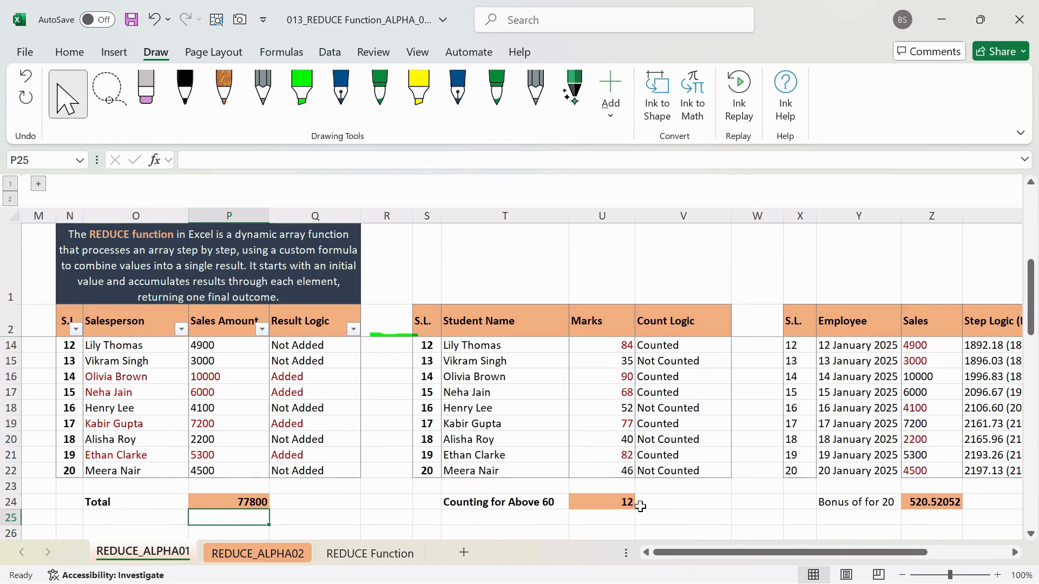
Examine the initial value, array U3:U22 and LAMBDA parameters acc and value in U24's REDUCE formula.
click(624, 500)
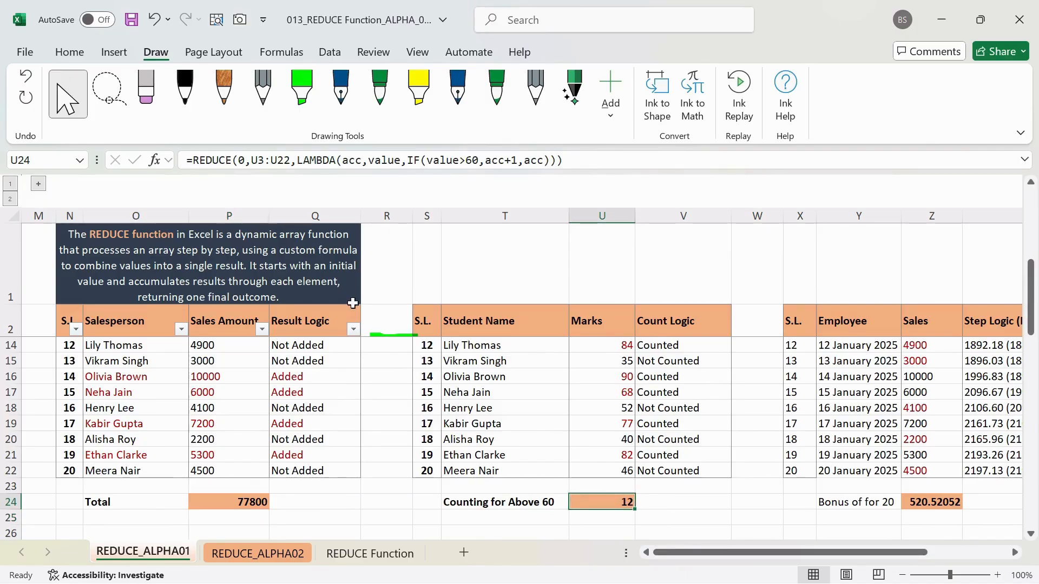
click(504, 161)
scroll(666, 453, up, 4)
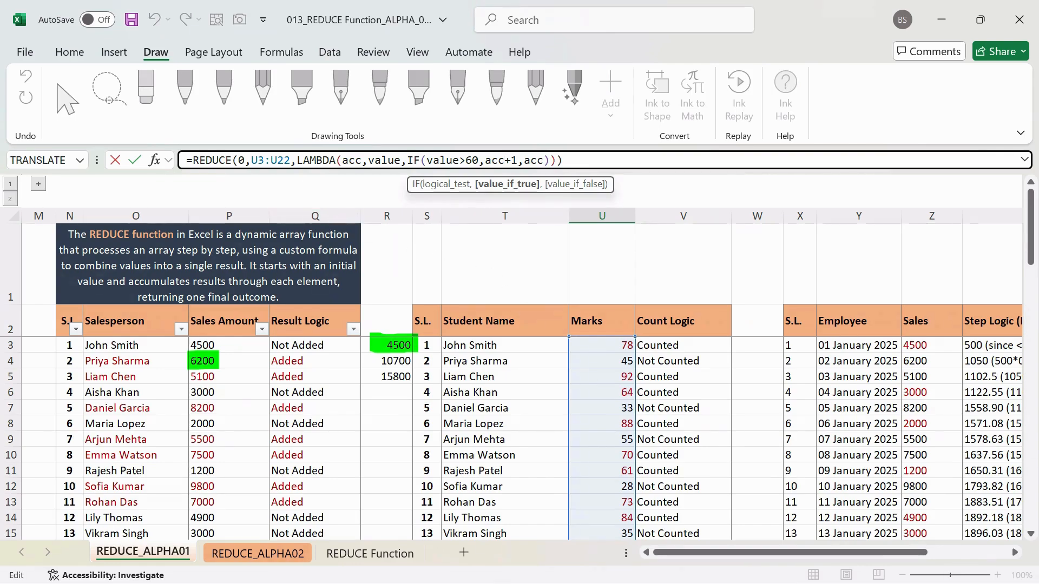
double_click(213, 160)
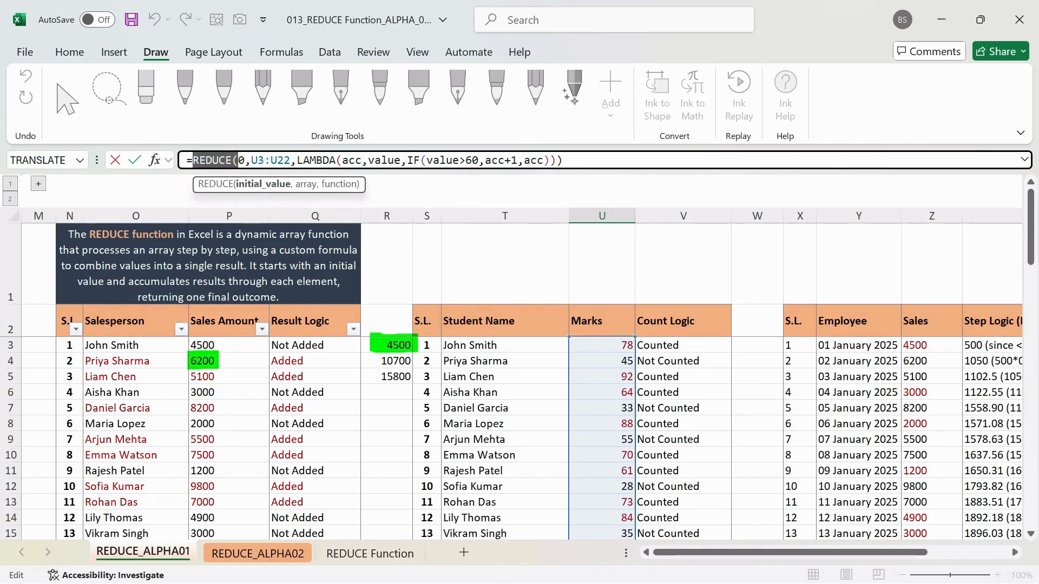
click(238, 160)
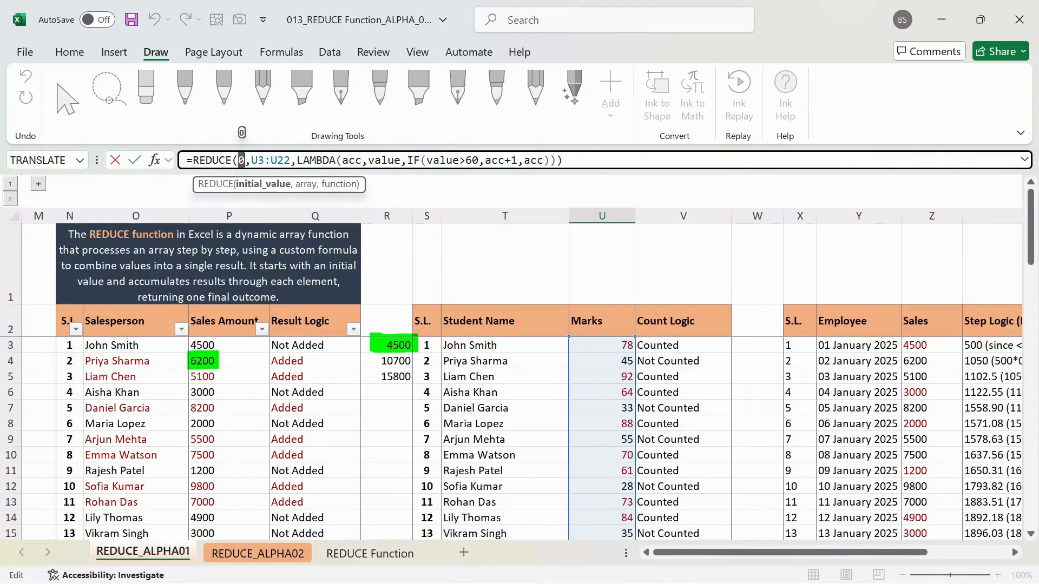
drag(251, 161, 401, 160)
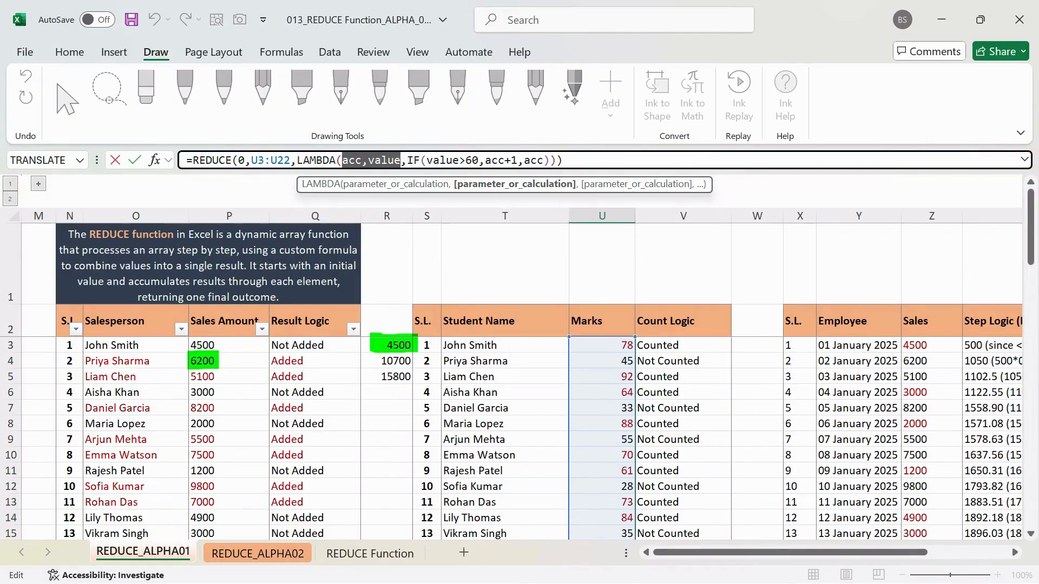
Examine the IF arguments value>60, acc+1 and acc in U24's formula, leaving the formula unedited.
click(409, 160)
key(shift+Right)
key(shift+Right)
key(shift+Right)
key(shift+Right)
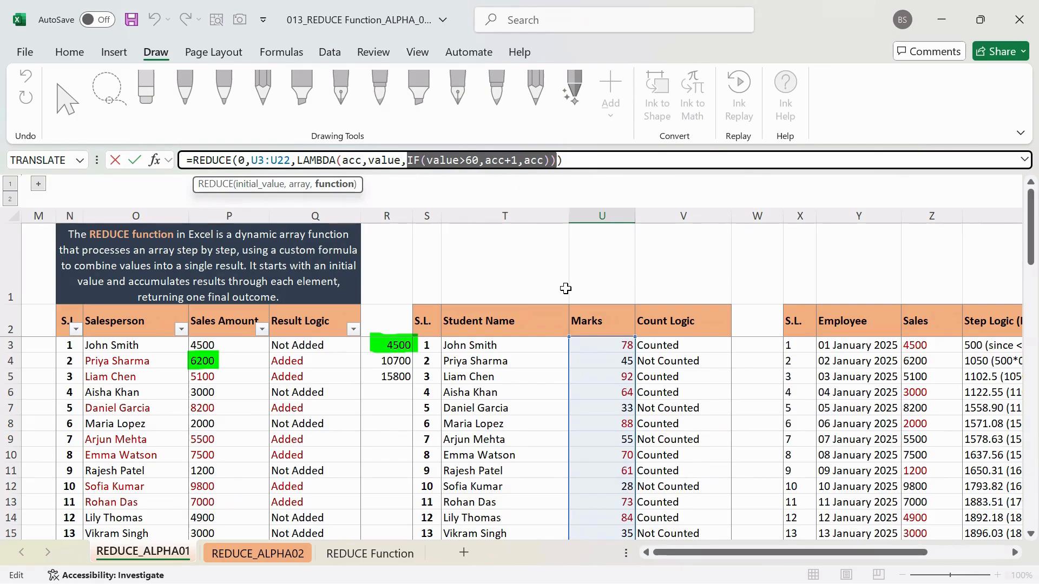
click(440, 160)
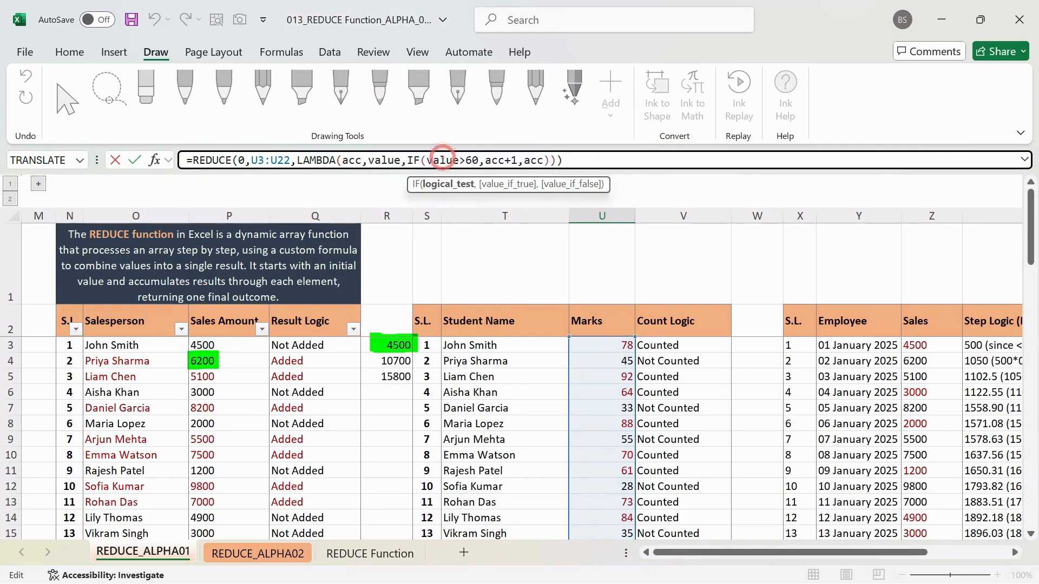
drag(426, 160, 472, 160)
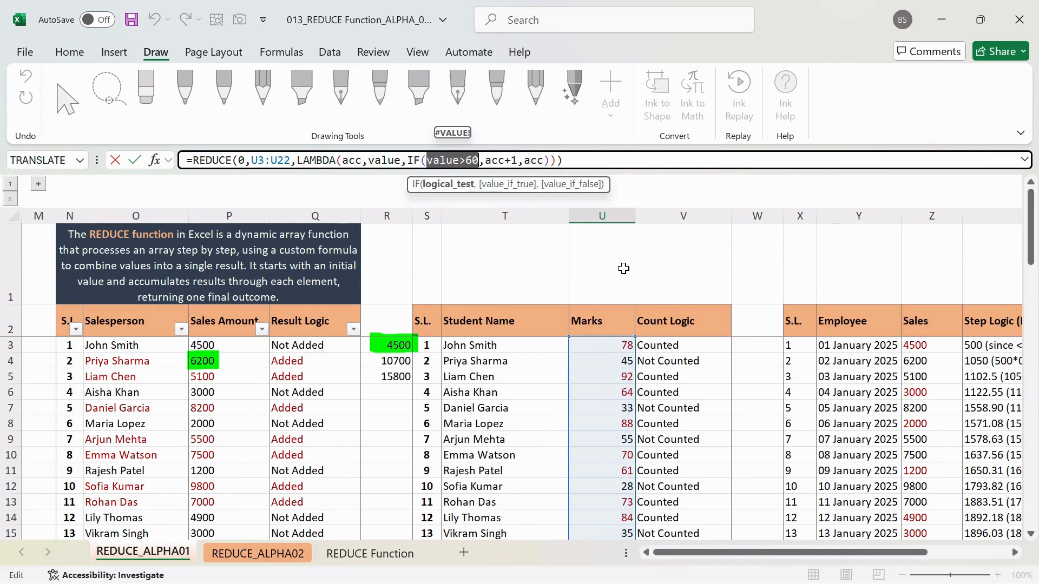
drag(484, 161, 517, 161)
click(513, 160)
double_click(514, 160)
click(530, 161)
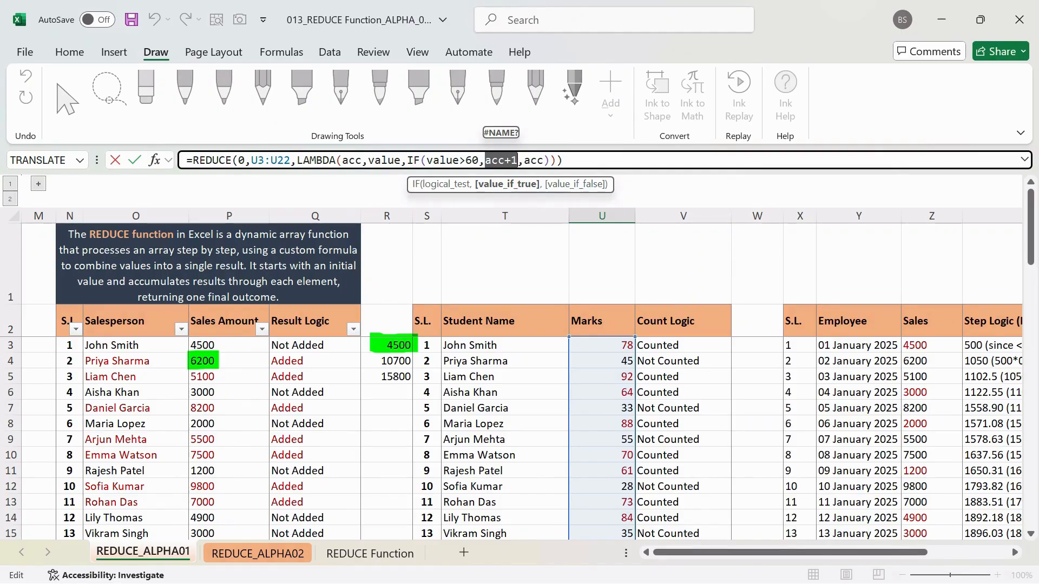
drag(524, 161, 536, 160)
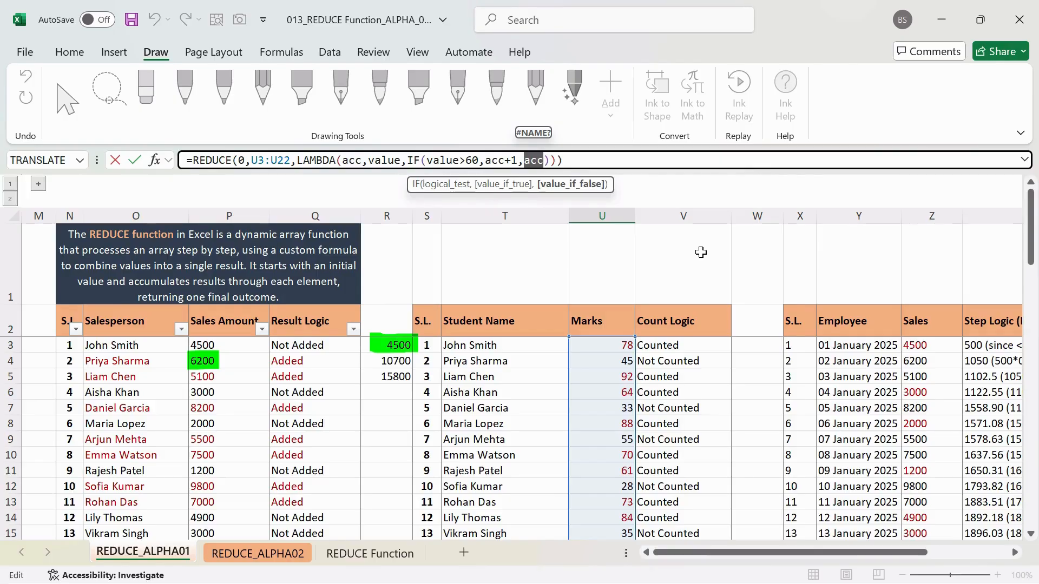
key(Return)
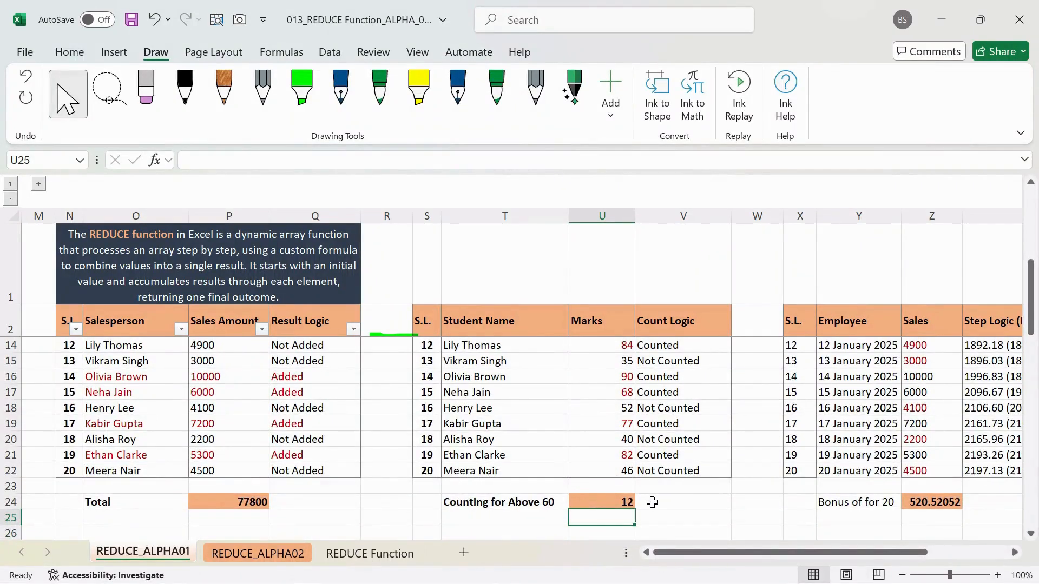
Remove the filter from the sales table and apply it to the student marks table S2:V22 instead.
click(626, 505)
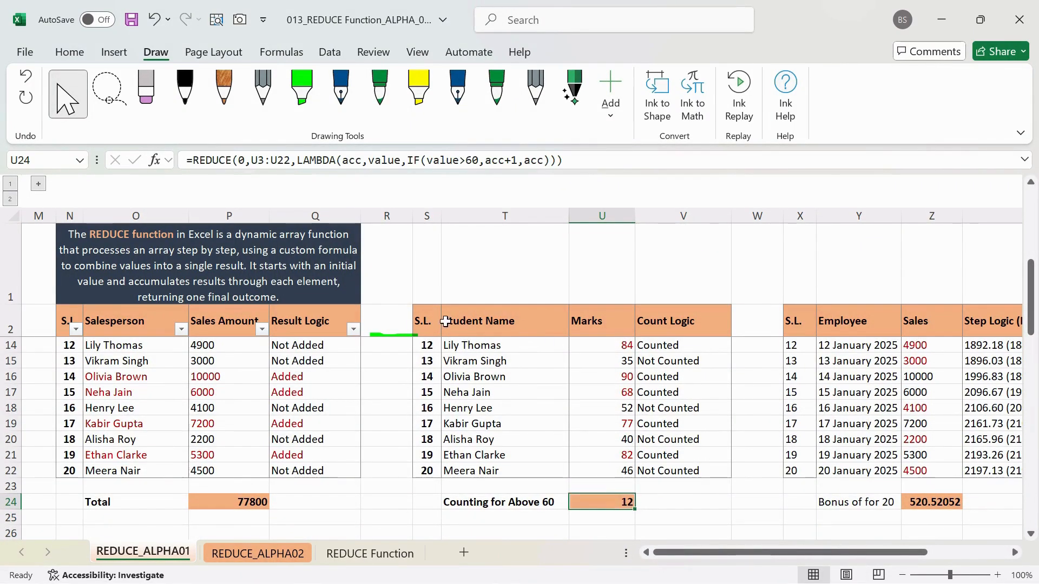
click(424, 326)
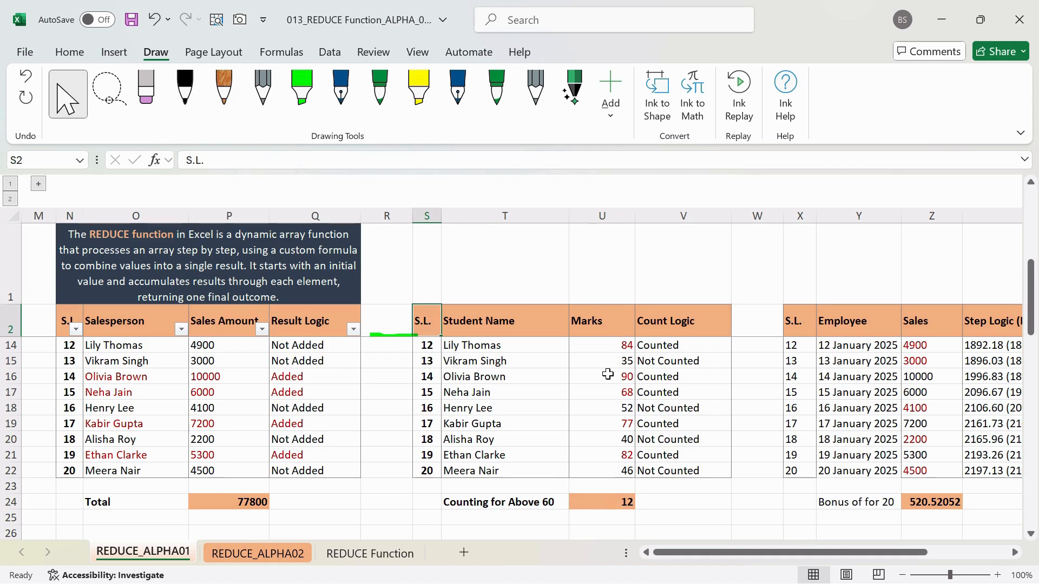
shift+click(712, 460)
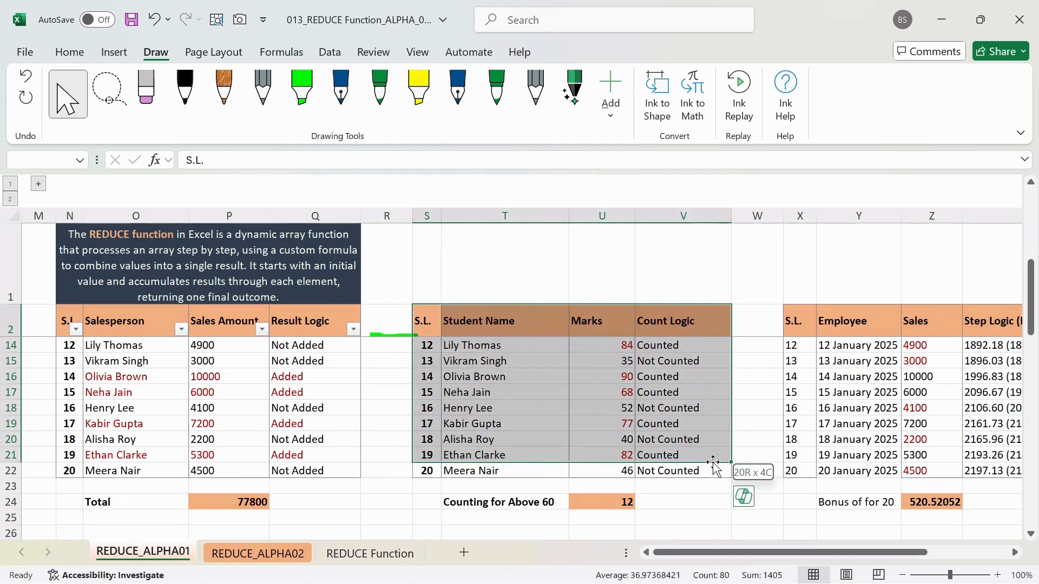
key(ctrl+shift+l)
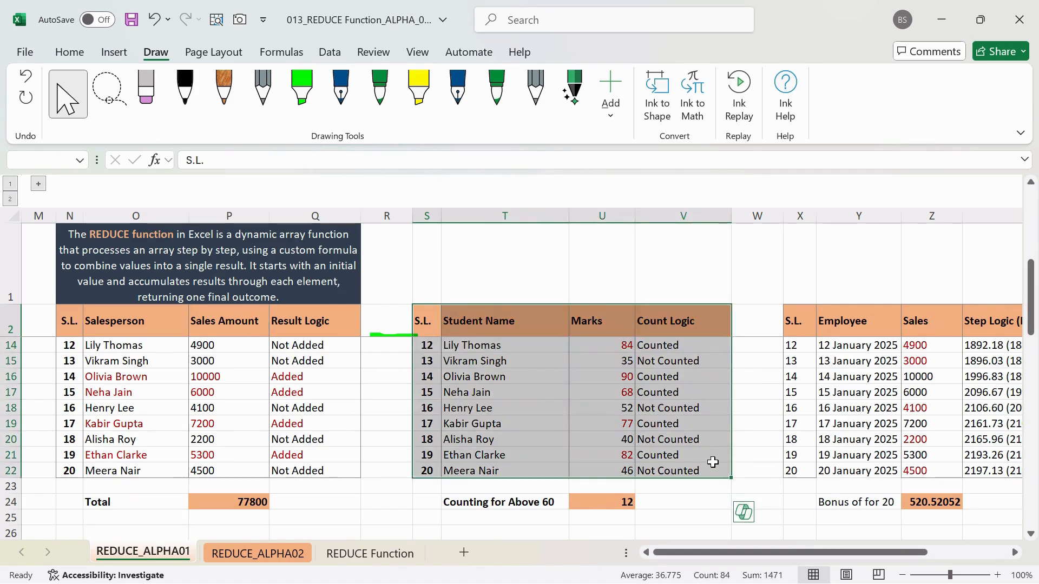
key(ctrl+shift+l)
Filter the Count Logic column to show only the rows labelled Counted.
click(627, 330)
click(699, 331)
click(724, 329)
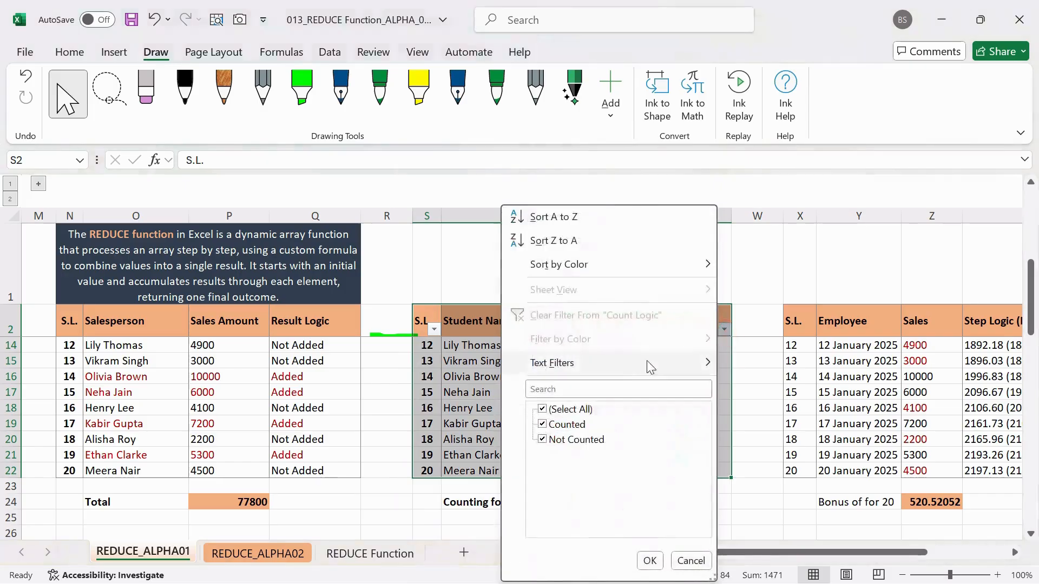
click(578, 439)
click(649, 560)
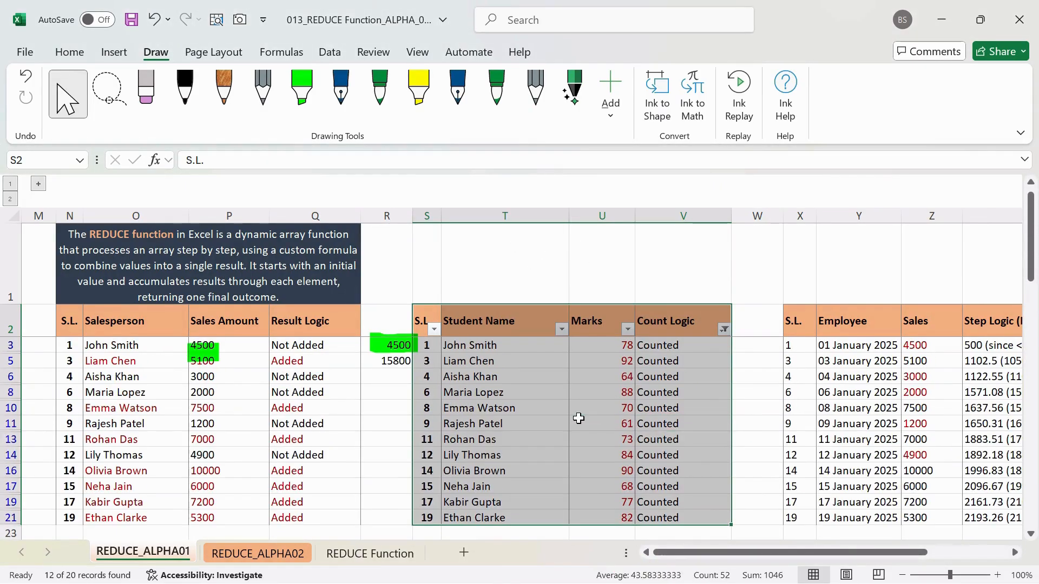
Check the count of the filtered Marks values against the REDUCE result in U24.
click(600, 339)
drag(600, 339, 637, 541)
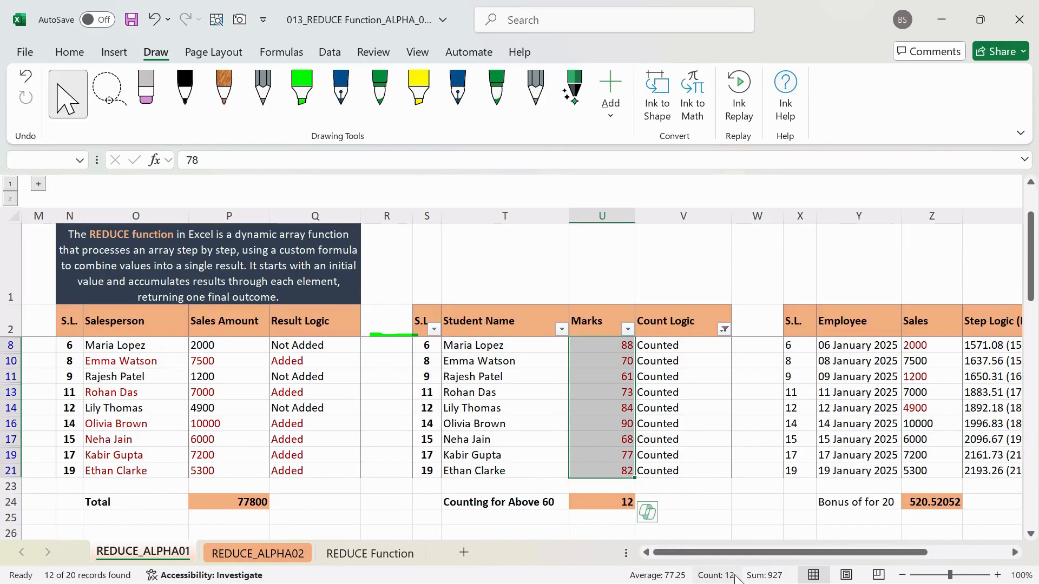
scroll(602, 378, up, 3)
click(595, 345)
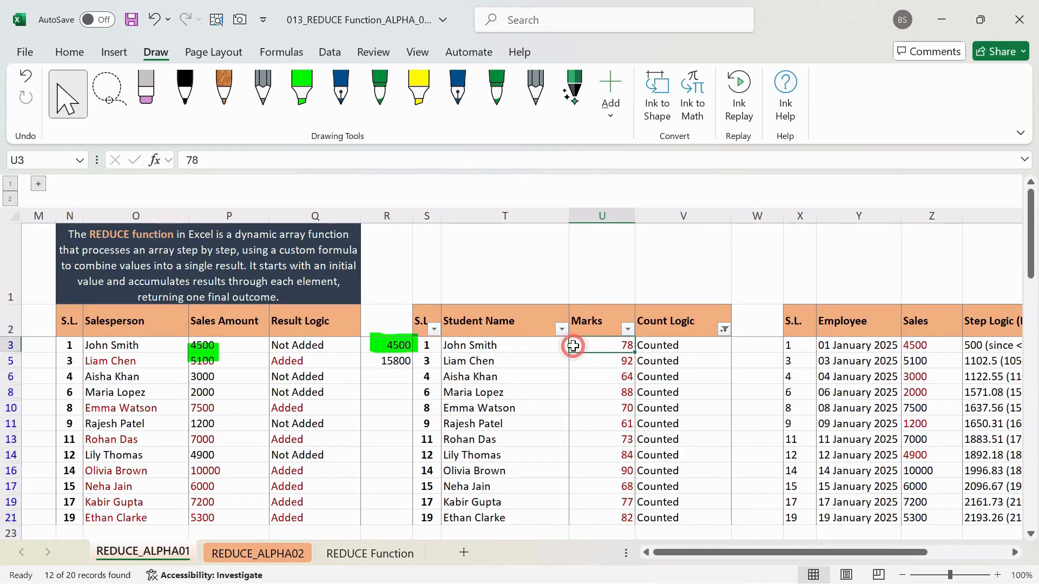
drag(593, 345, 611, 502)
scroll(636, 364, down, 2)
click(628, 453)
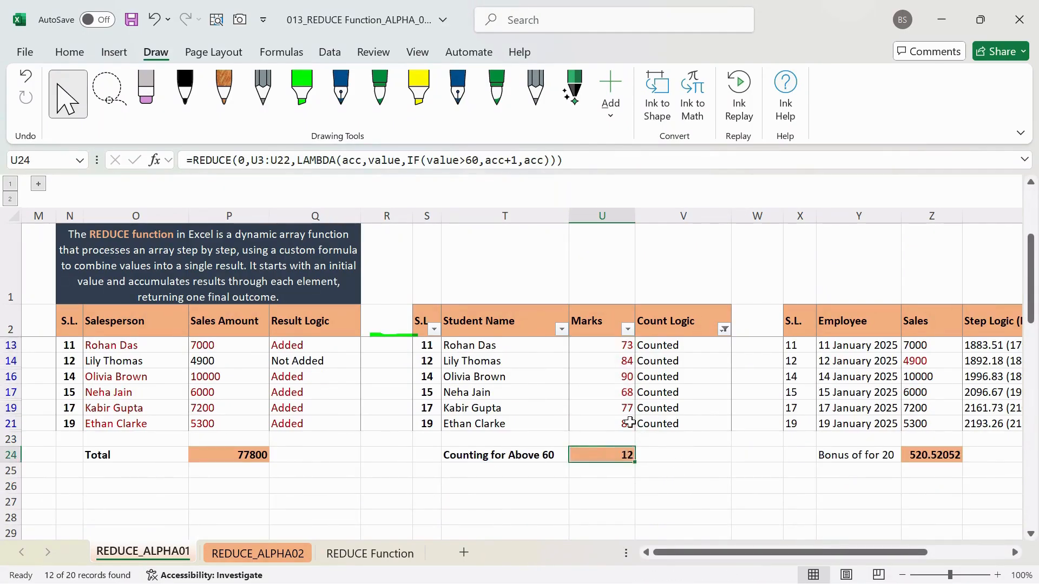
scroll(628, 427, up, 2)
scroll(622, 459, down, 2)
click(621, 437)
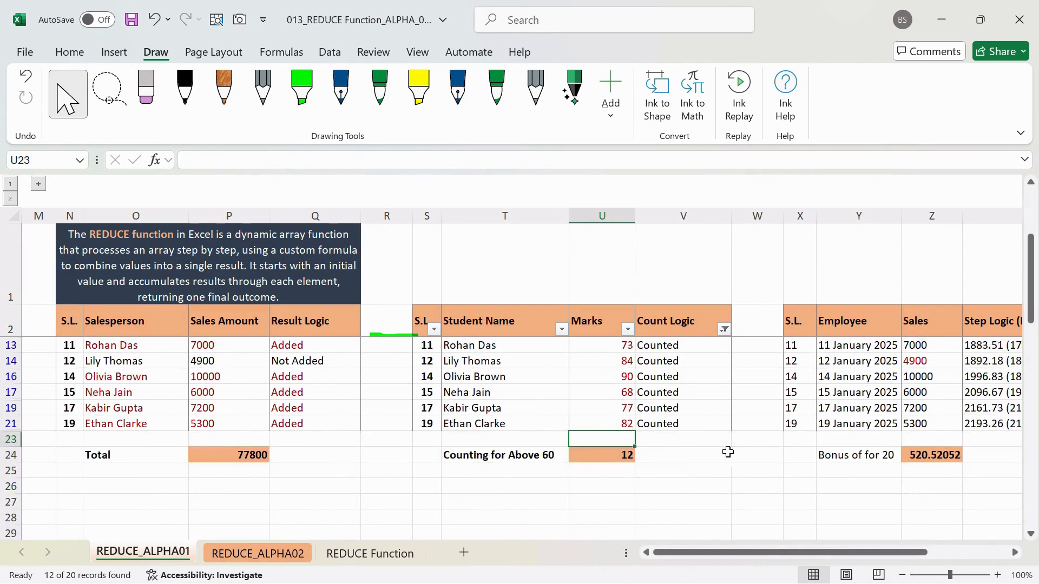
Show all student rows again by selecting every value in the Count Logic filter.
click(724, 329)
click(565, 409)
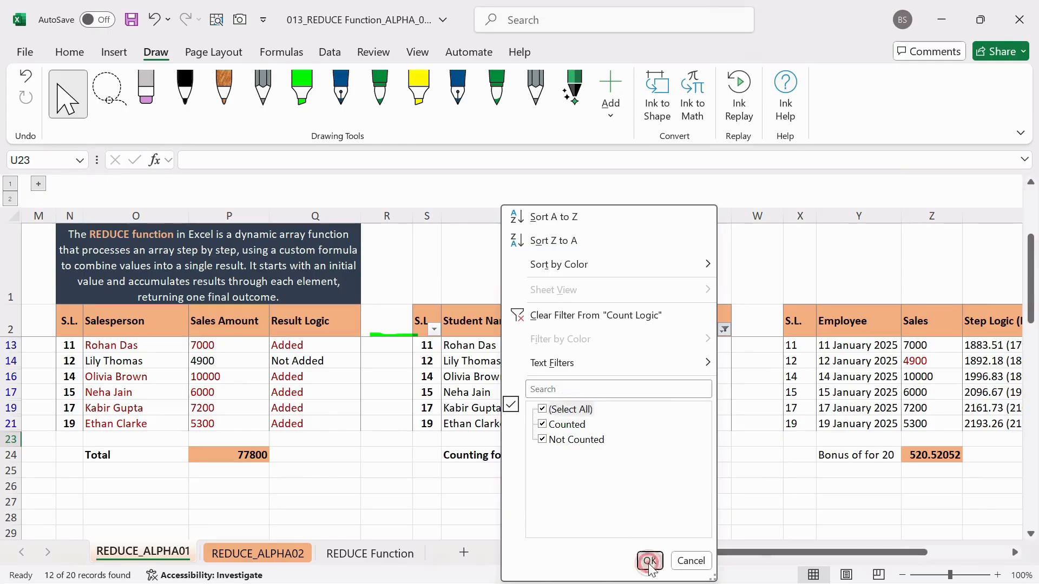
click(649, 560)
Enter =COUNTIF(U3:U22,T23) in U23 to count the marks that meet the criterion in T23.
scroll(614, 394, down, 4)
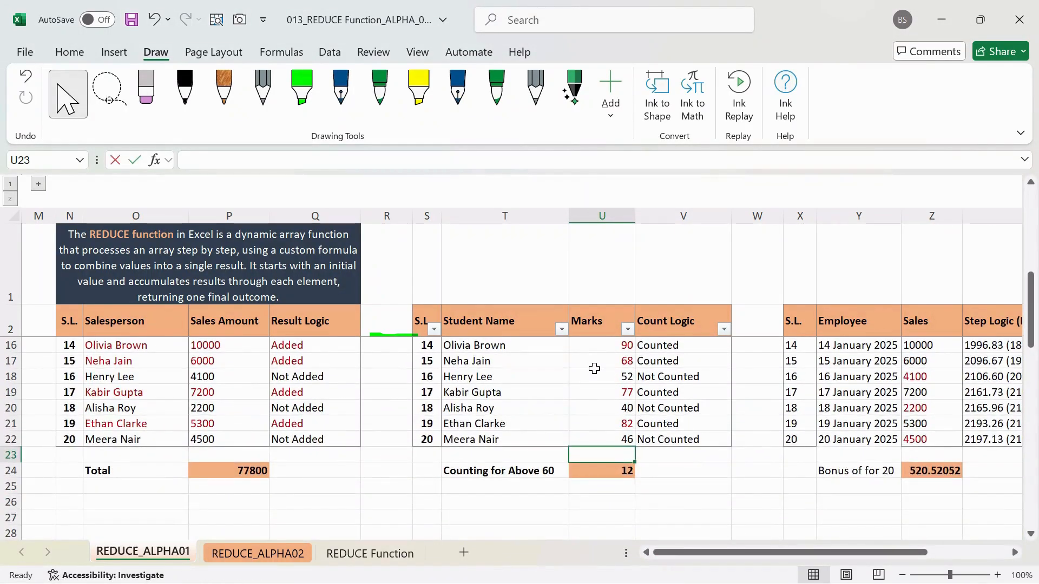
text(=COUN)
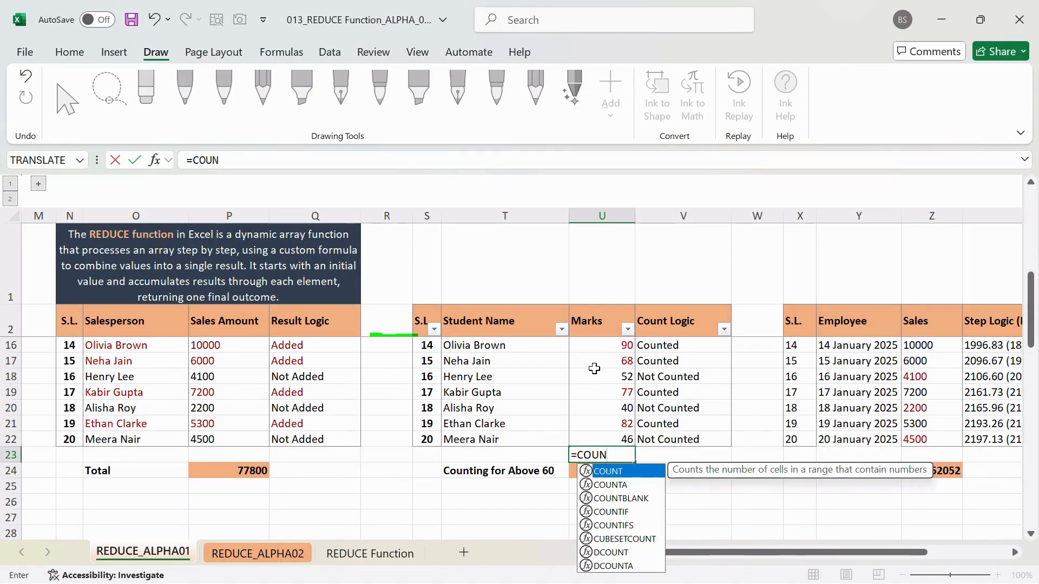
text(TIF()
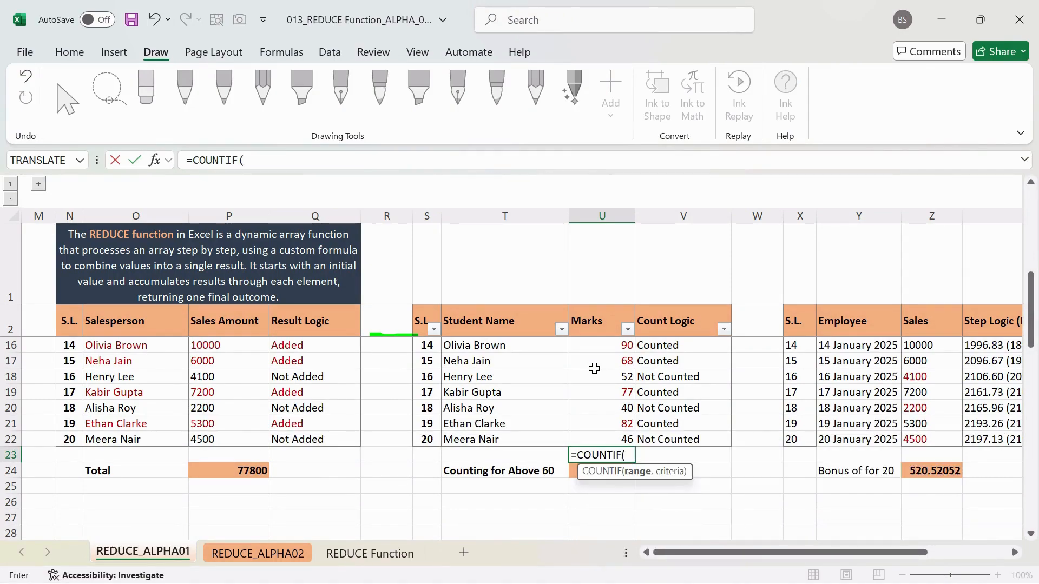
click(595, 440)
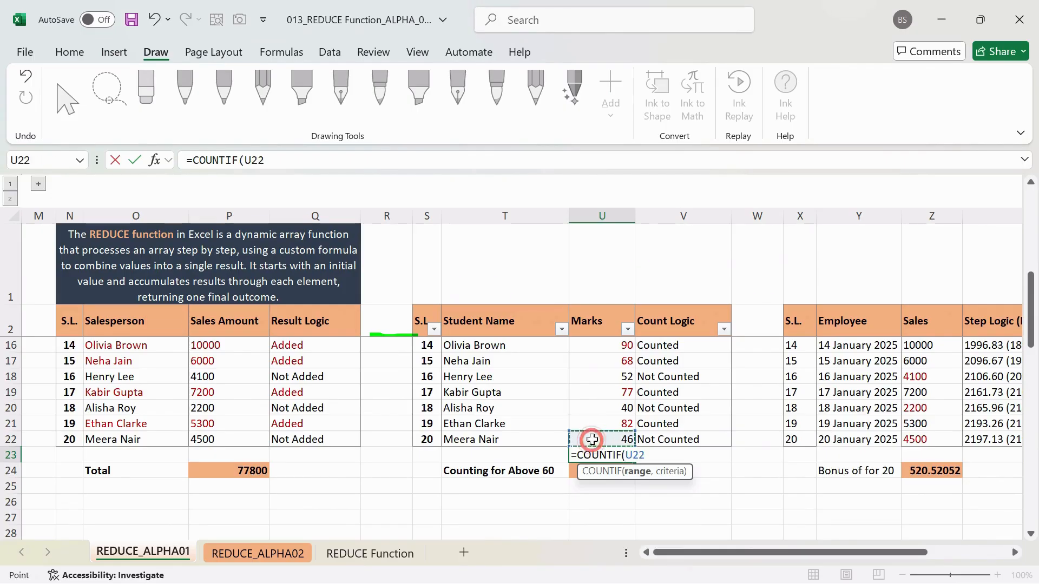
drag(623, 312, 602, 323)
key(Return)
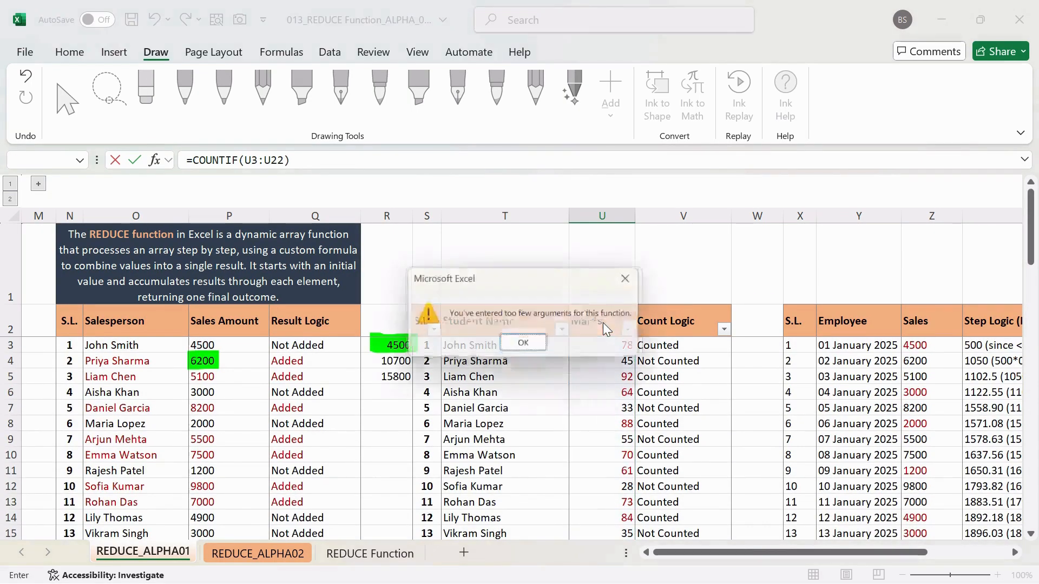
key(Return)
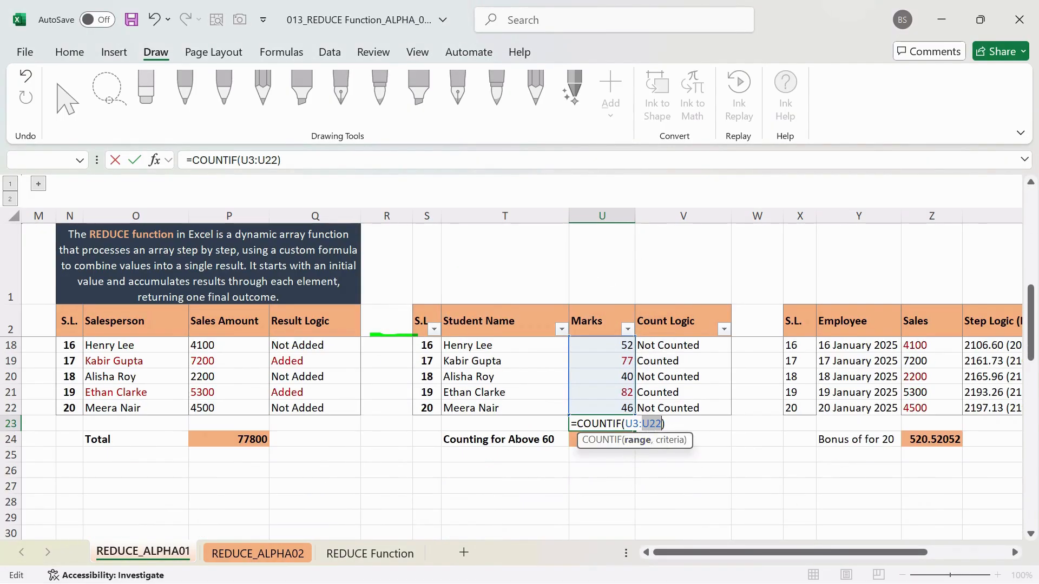
click(661, 426)
text(,)
click(520, 423)
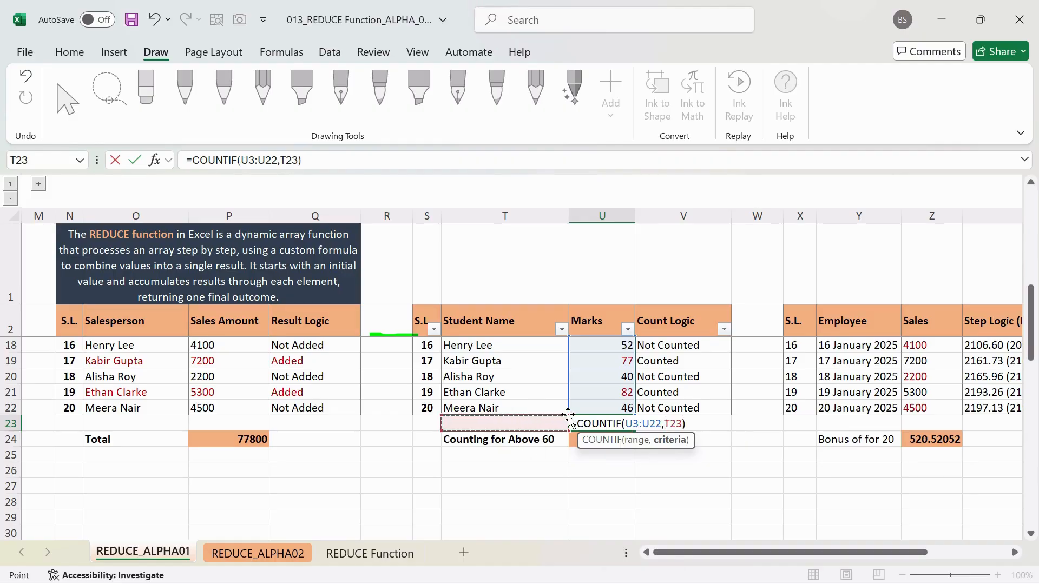
key(Return)
Enter the criterion >60 in T23 for the COUNTIF check.
click(567, 420)
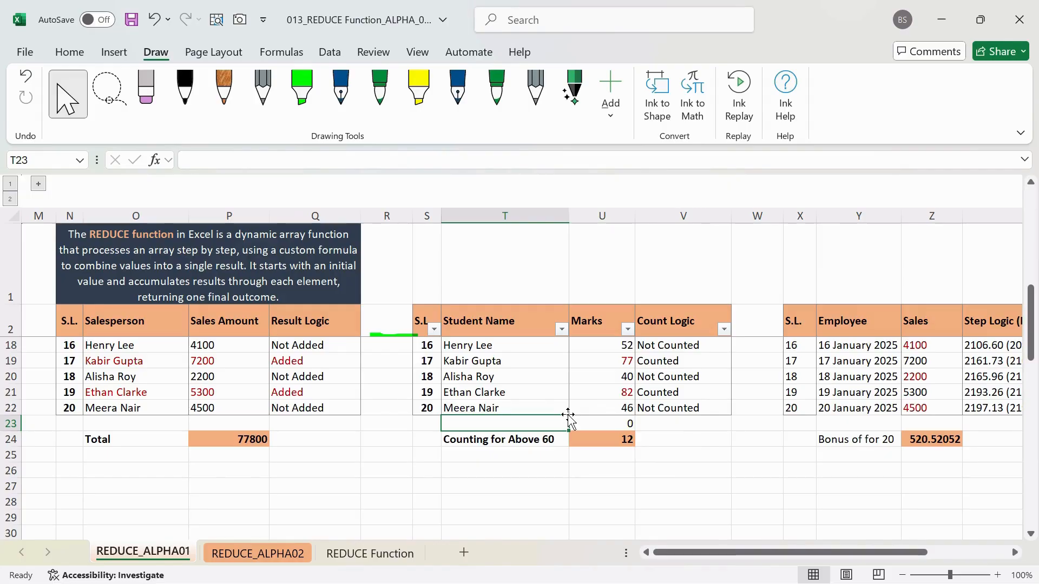
text(>60)
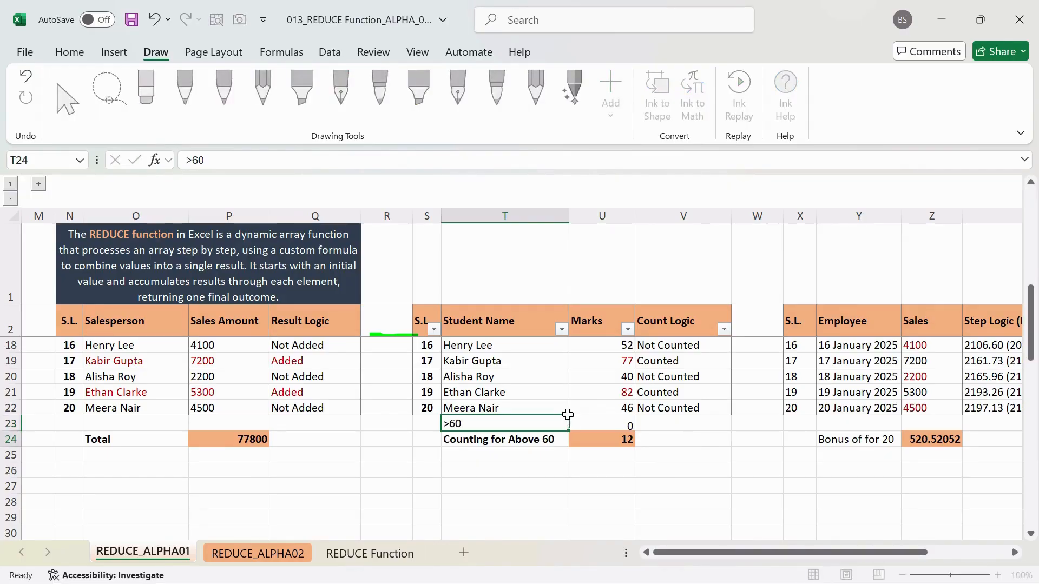
key(Return)
click(567, 416)
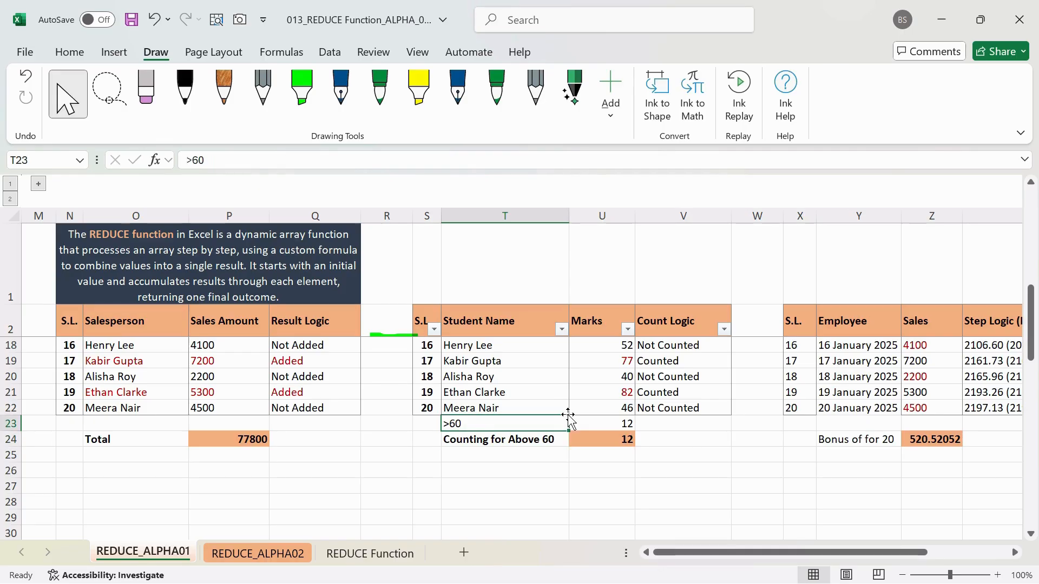
Compare the COUNTIF check in T23:U23 with the REDUCE formula in U24.
click(619, 424)
click(460, 420)
drag(485, 441, 485, 423)
click(623, 439)
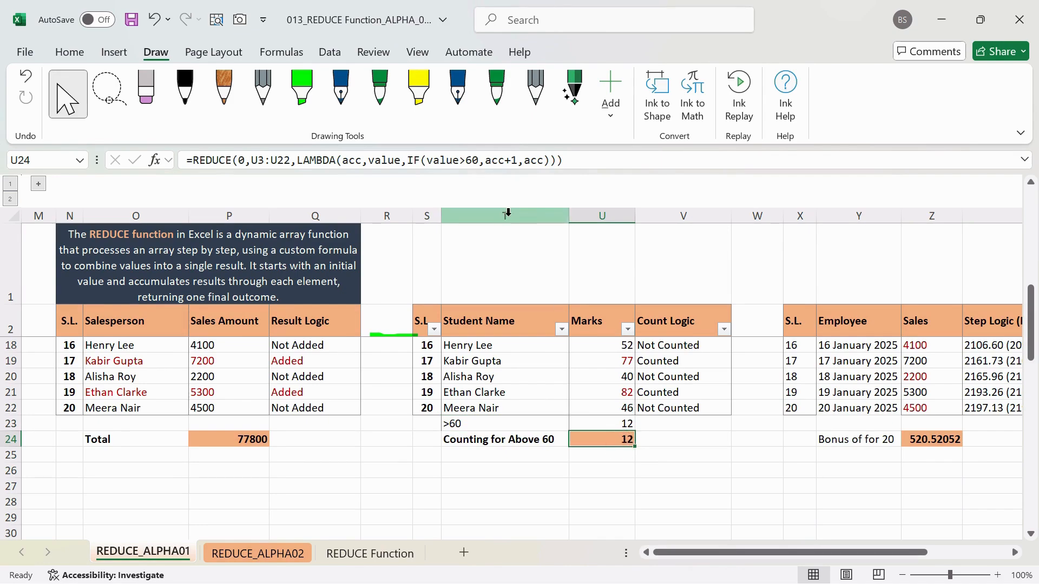
drag(590, 160, 60, 135)
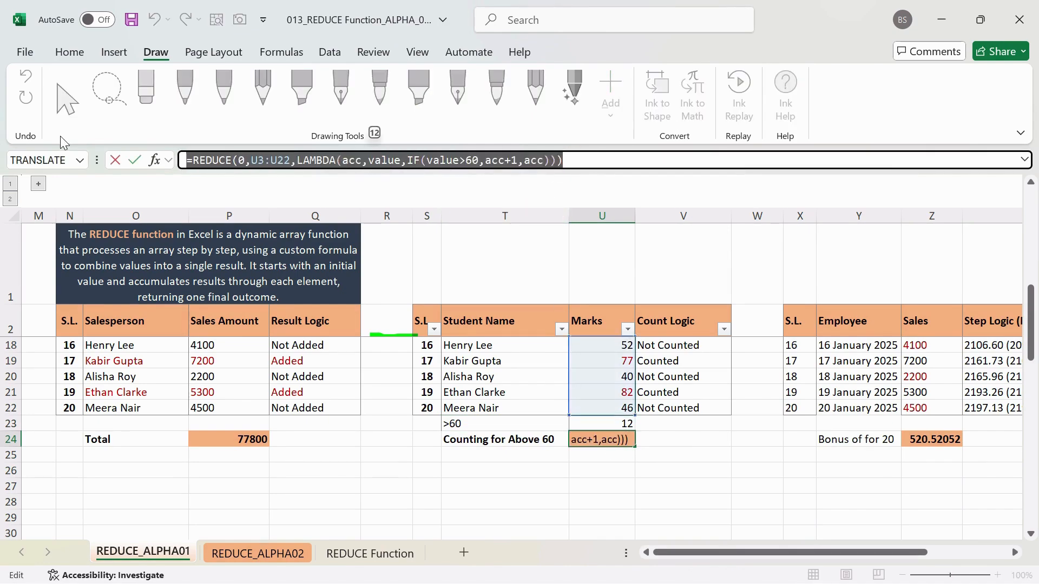
key(Return)
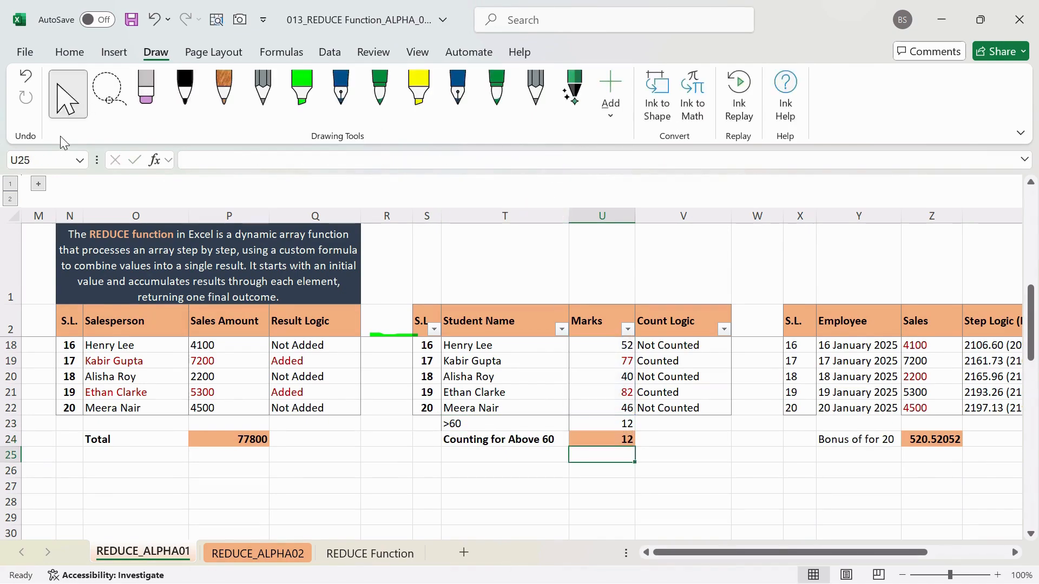
Clear the criterion in T23 and the COUNTIF formula in U23, and save the workbook.
click(490, 423)
key(Delete)
key(Right)
key(Right)
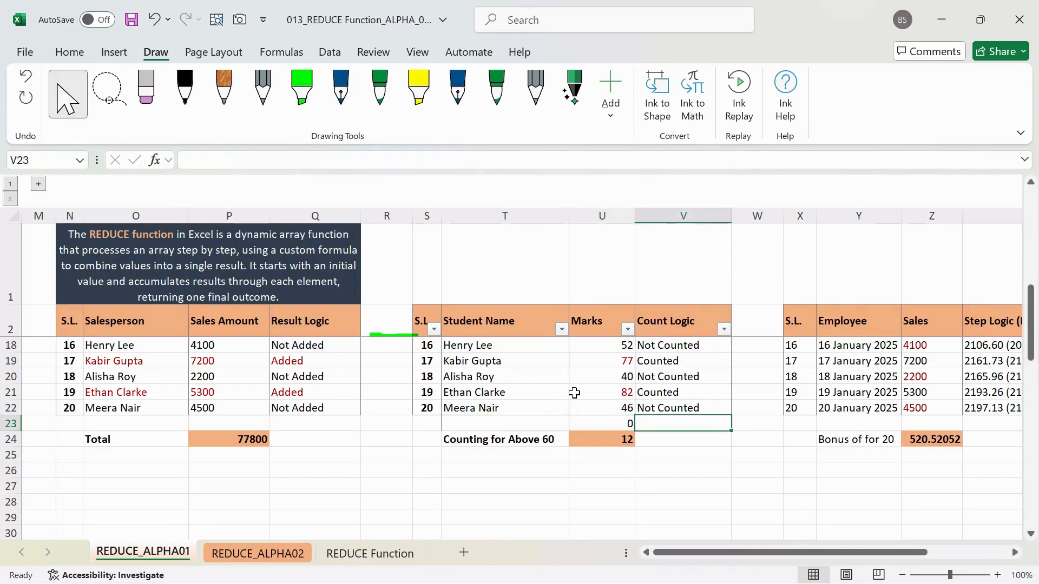
key(Left)
key(Delete)
key(ctrl+s)
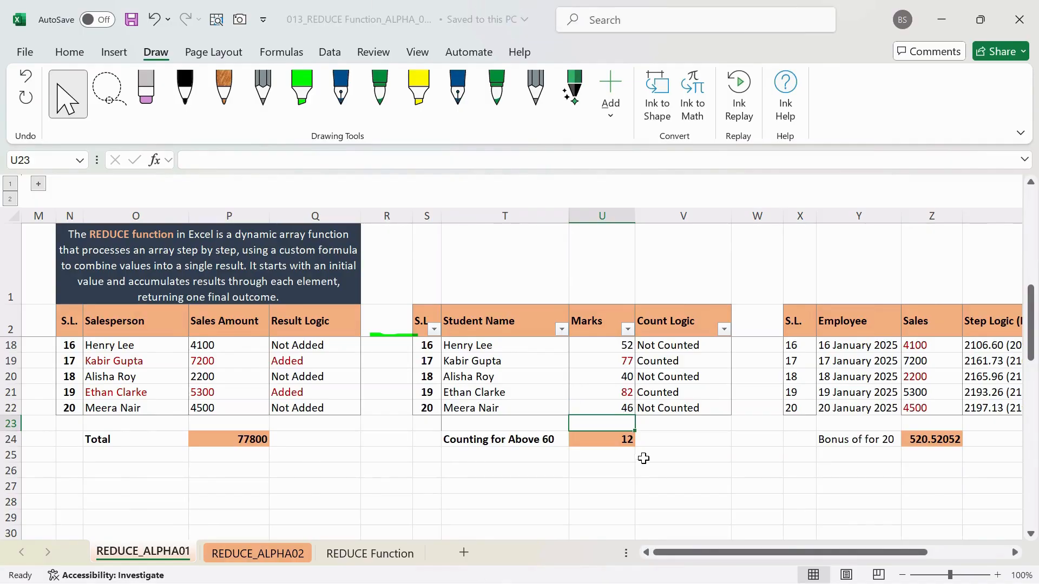
Hide the Step Logic column AA beside the employee Sales column.
scroll(632, 453, up, 5)
drag(735, 547, 743, 547)
drag(812, 550, 885, 550)
scroll(813, 409, down, 2)
click(751, 215)
right_click(756, 219)
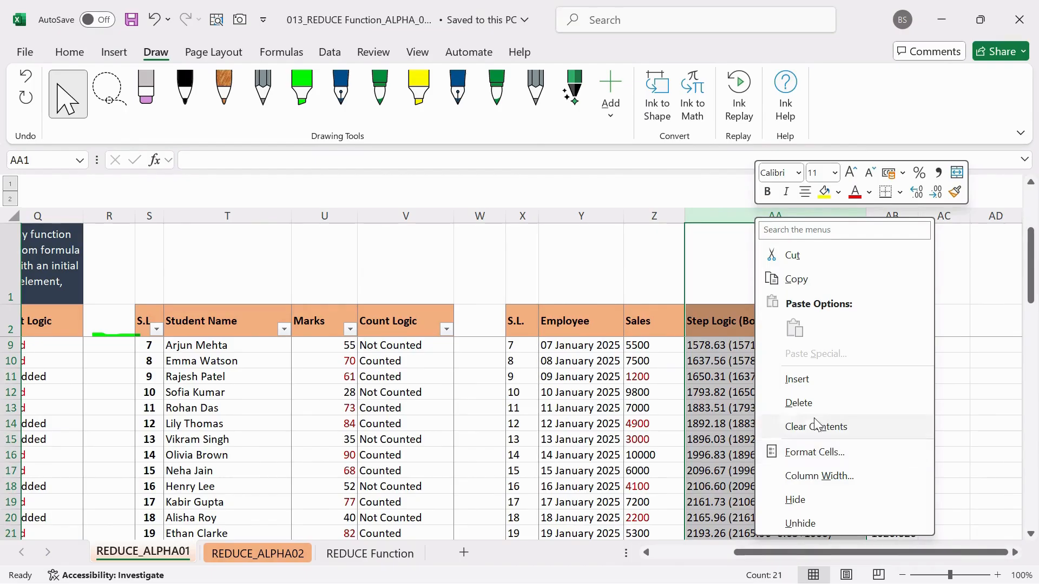
click(804, 499)
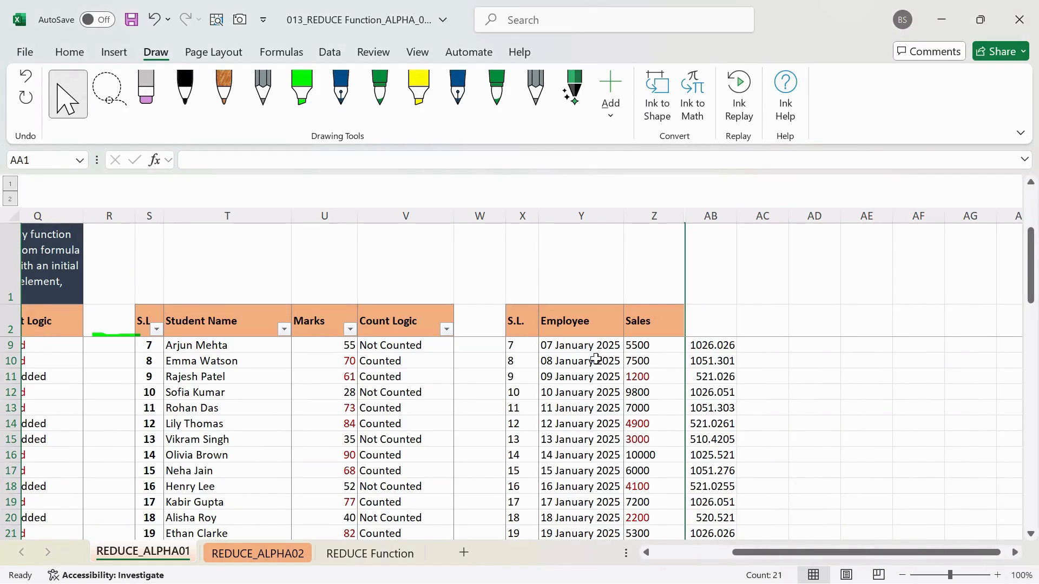
double_click(687, 216)
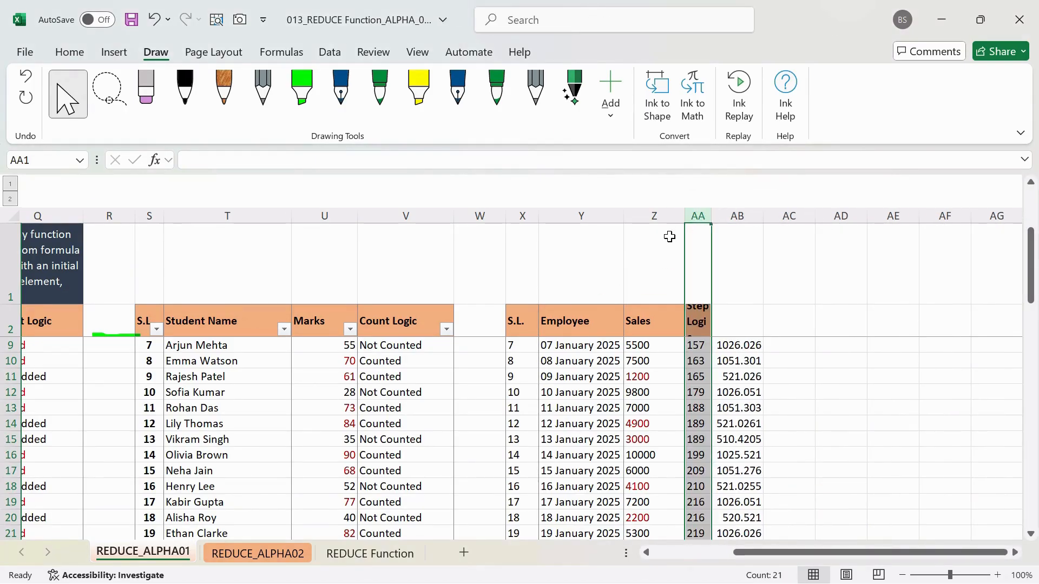
click(658, 377)
key(ctrl+z)
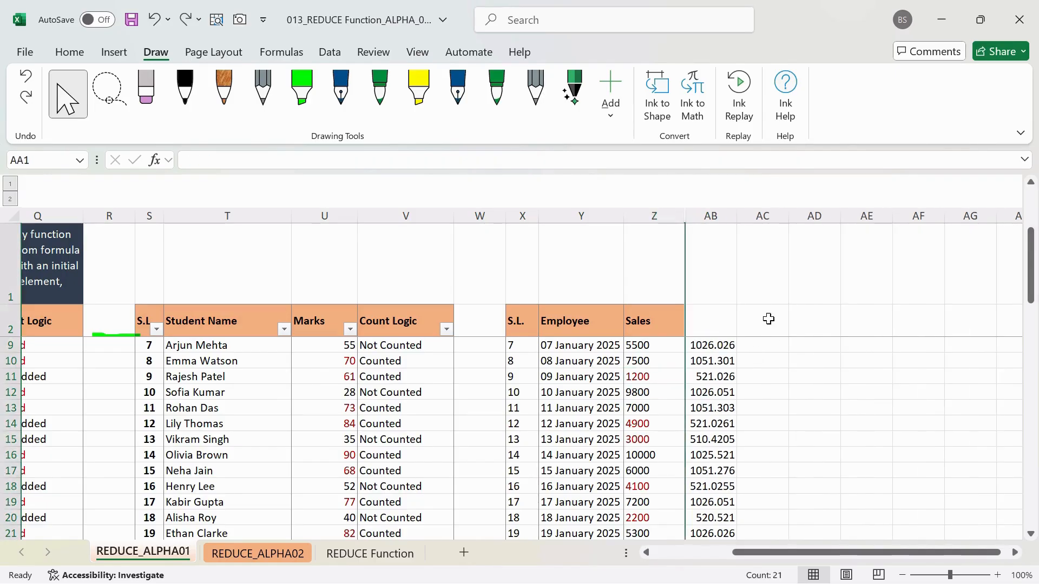
Widen the Employee column Y in the bonus table.
drag(623, 214, 664, 212)
scroll(633, 390, down, 2)
scroll(622, 398, up, 2)
scroll(631, 454, down, 2)
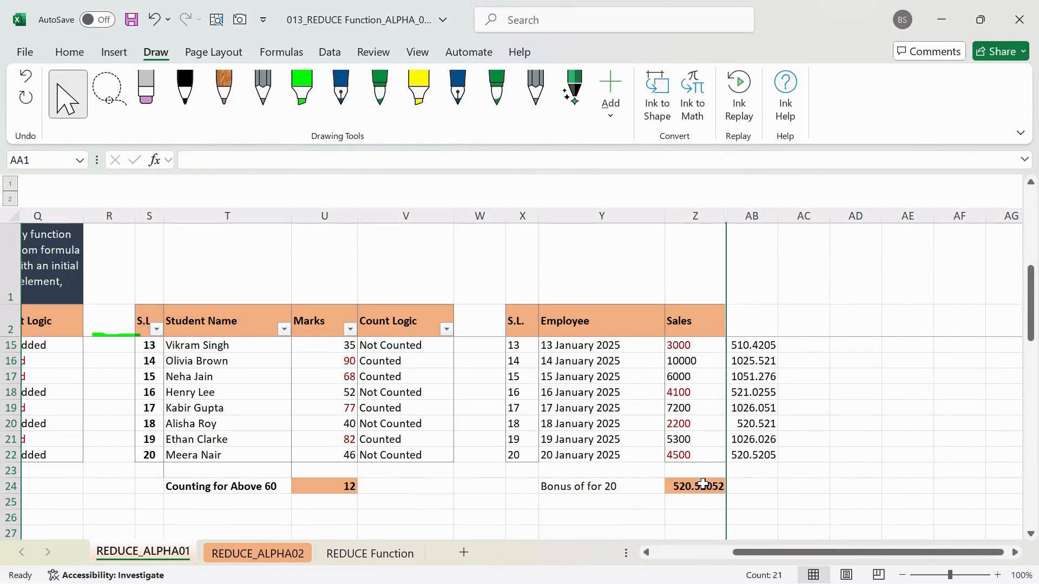
Examine the REDUCE bonus formula in Z24 and the employee sales rows it processes, including Y22:Z22.
click(703, 484)
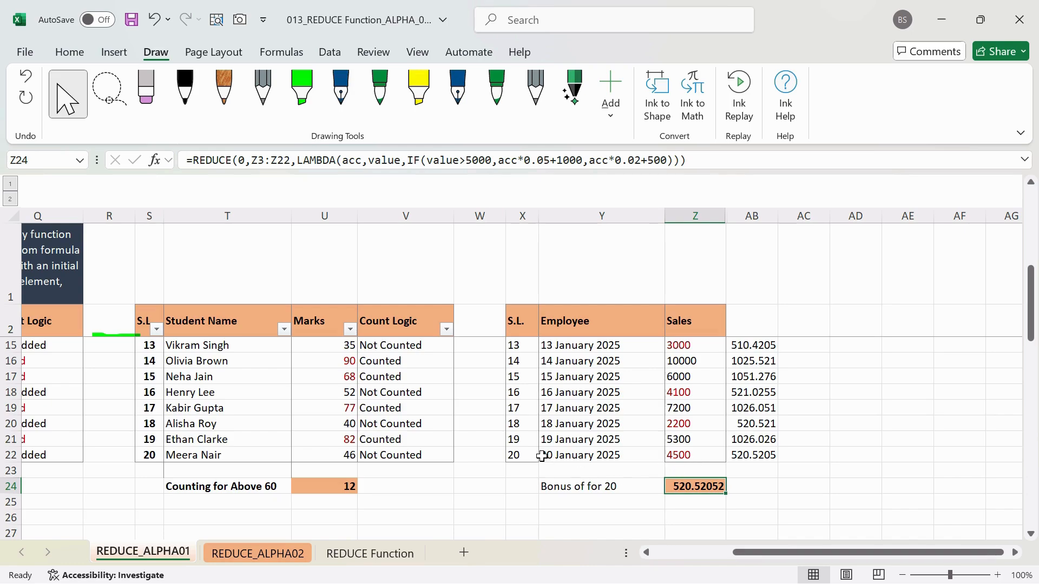
drag(542, 456, 695, 456)
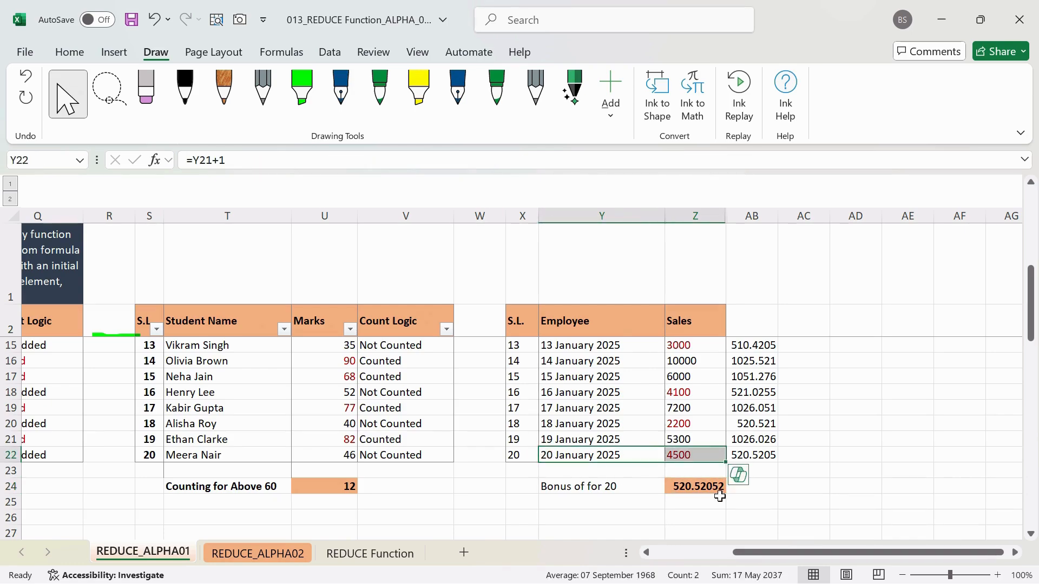
scroll(701, 429, up, 4)
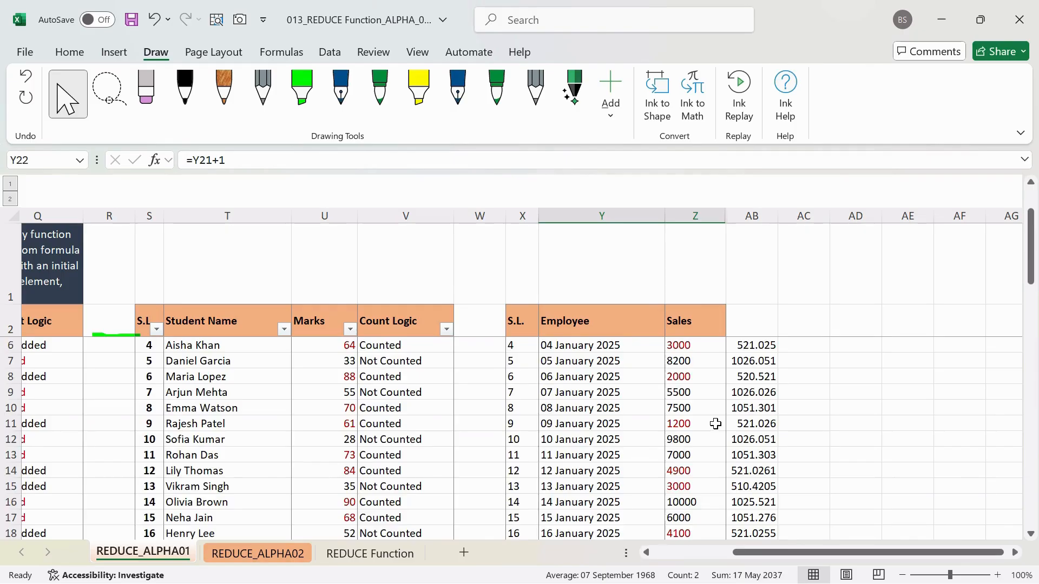
scroll(708, 424, down, 5)
scroll(703, 433, down, 1)
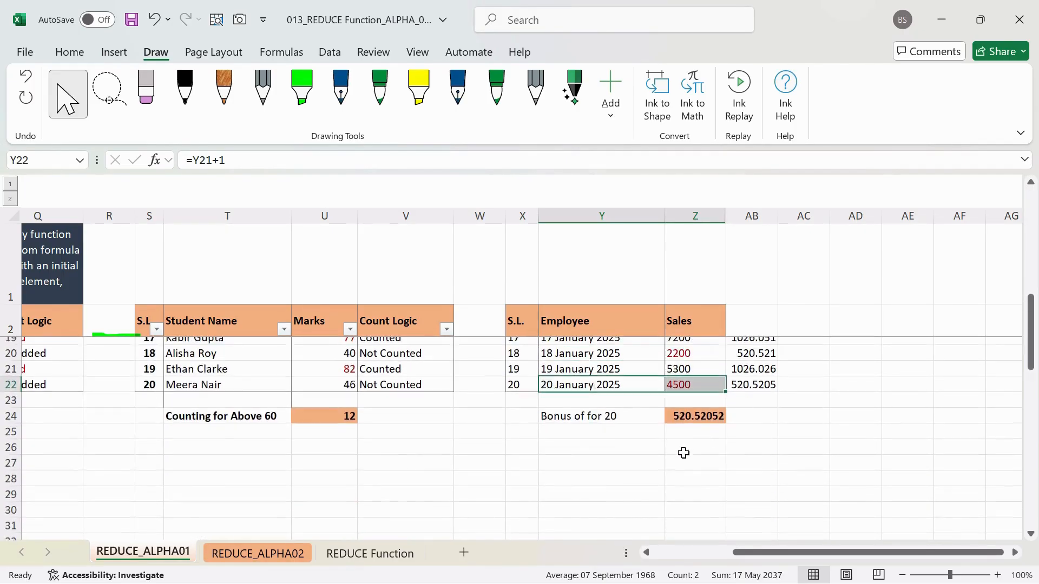
scroll(684, 454, up, 2)
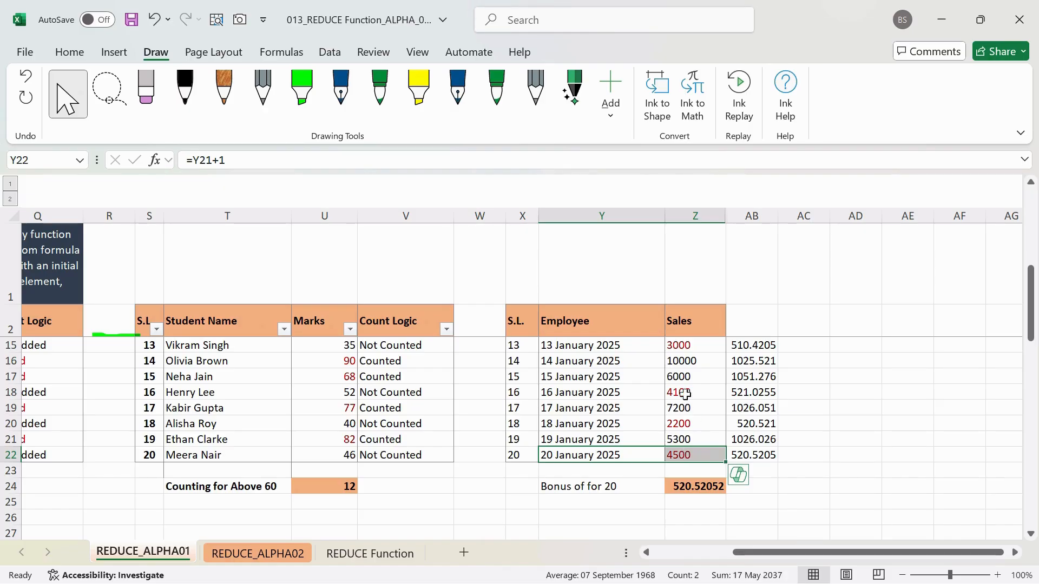
scroll(703, 405, up, 4)
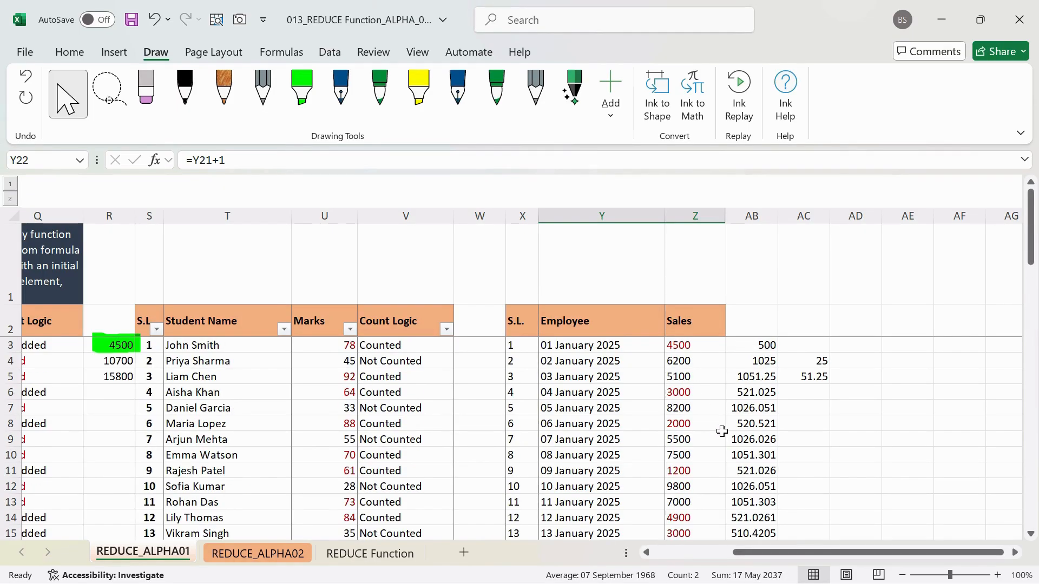
Review the SCAN formula in AB3 and its last spilled value in AB22.
click(753, 345)
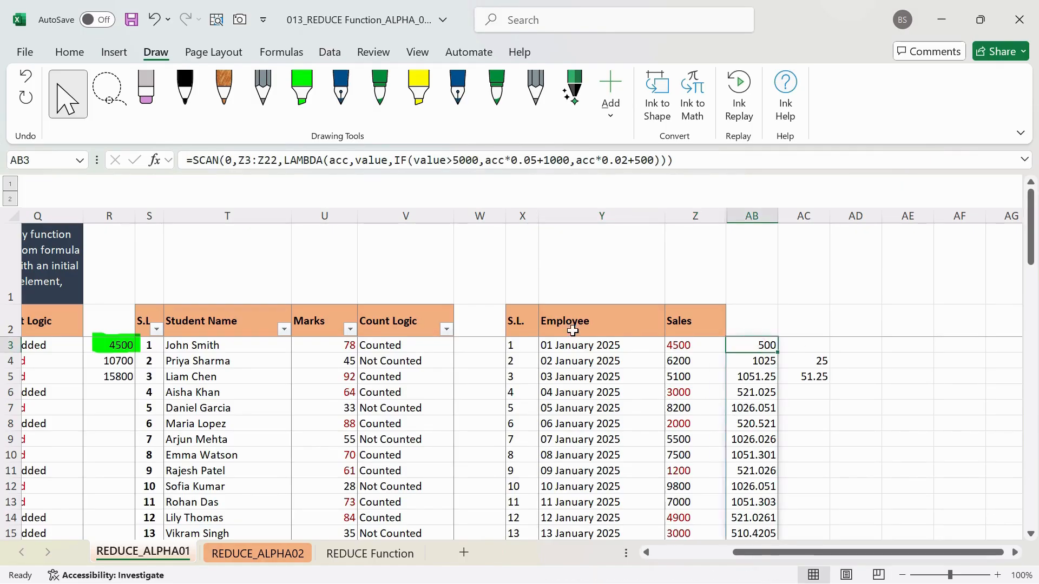
click(213, 160)
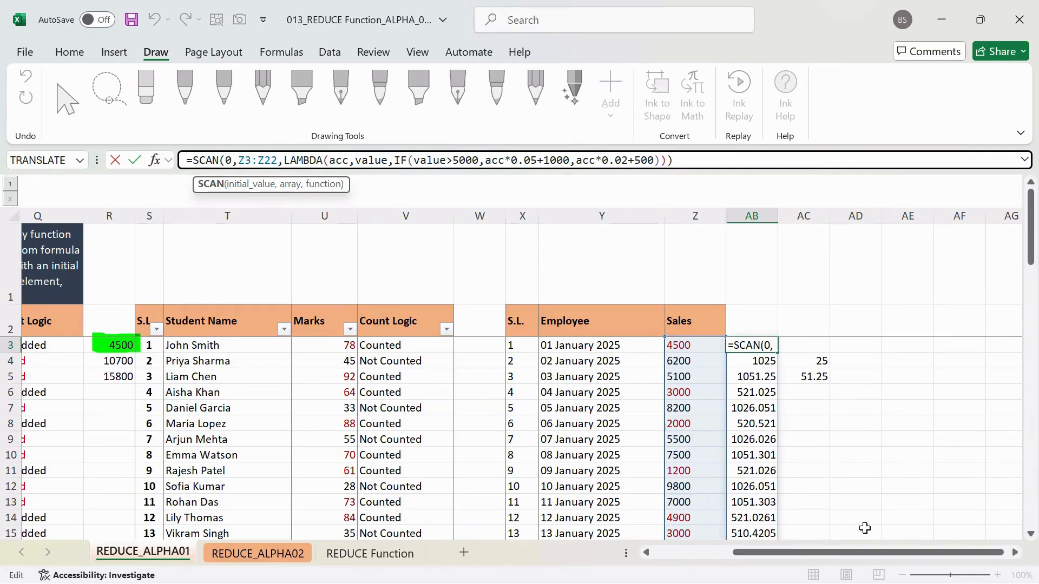
click(856, 412)
scroll(757, 438, down, 4)
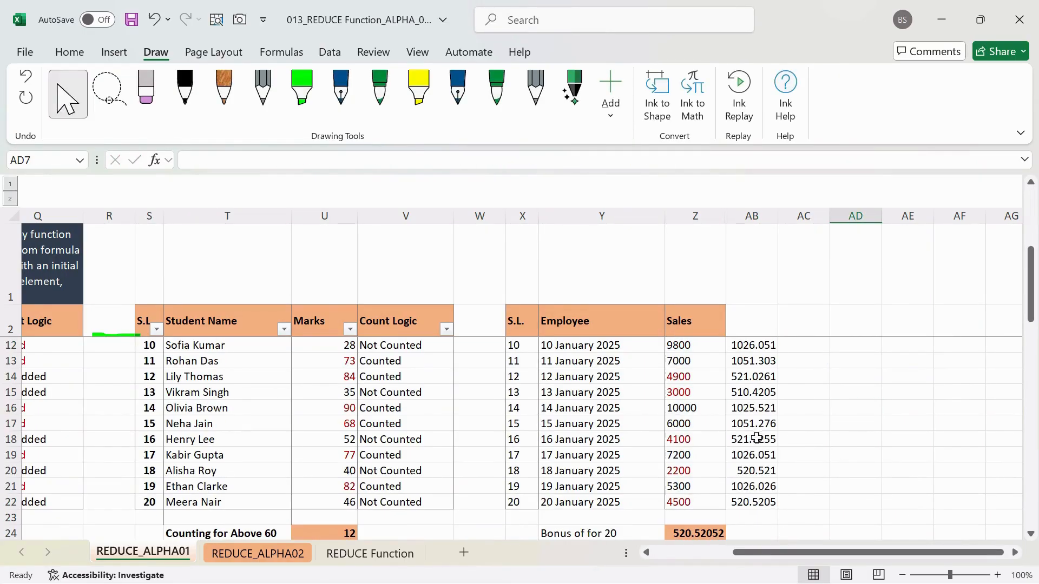
scroll(746, 448, down, 1)
click(748, 409)
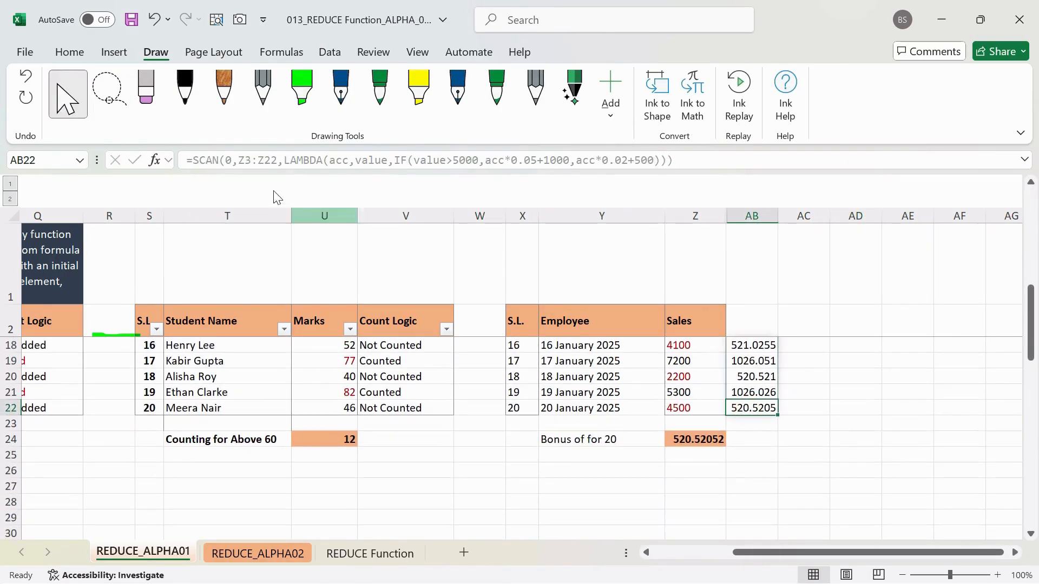
Mark the last SCAN value in AB22 and the bonus result in Z24 with the green highlighter.
click(318, 96)
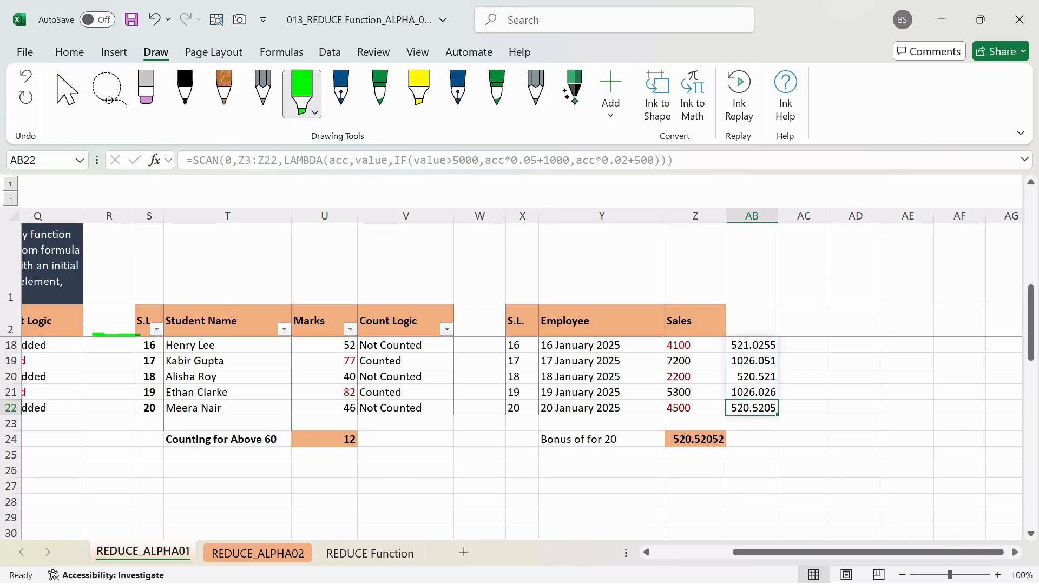
drag(723, 408, 777, 408)
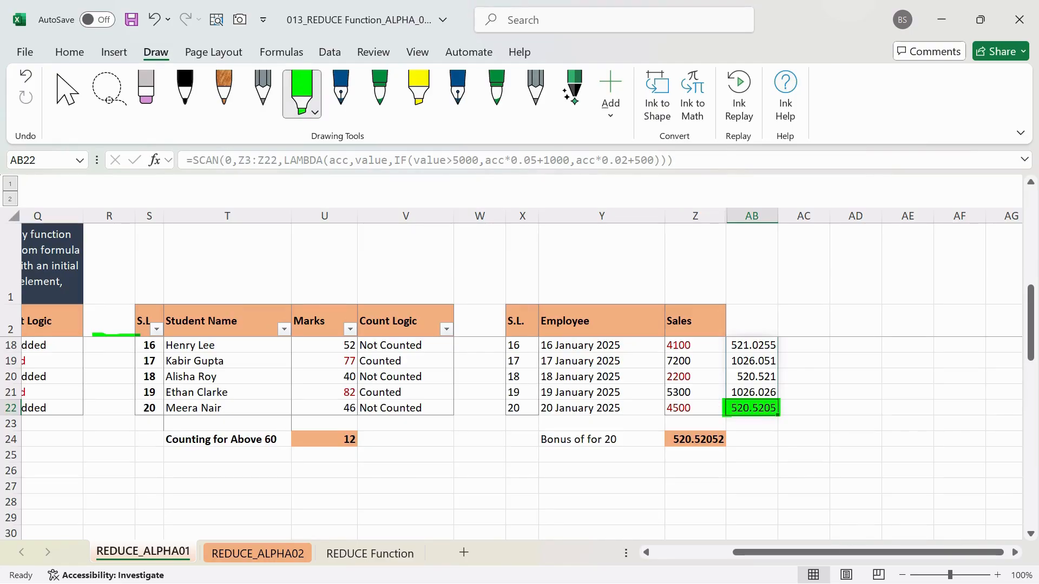
drag(661, 438, 735, 441)
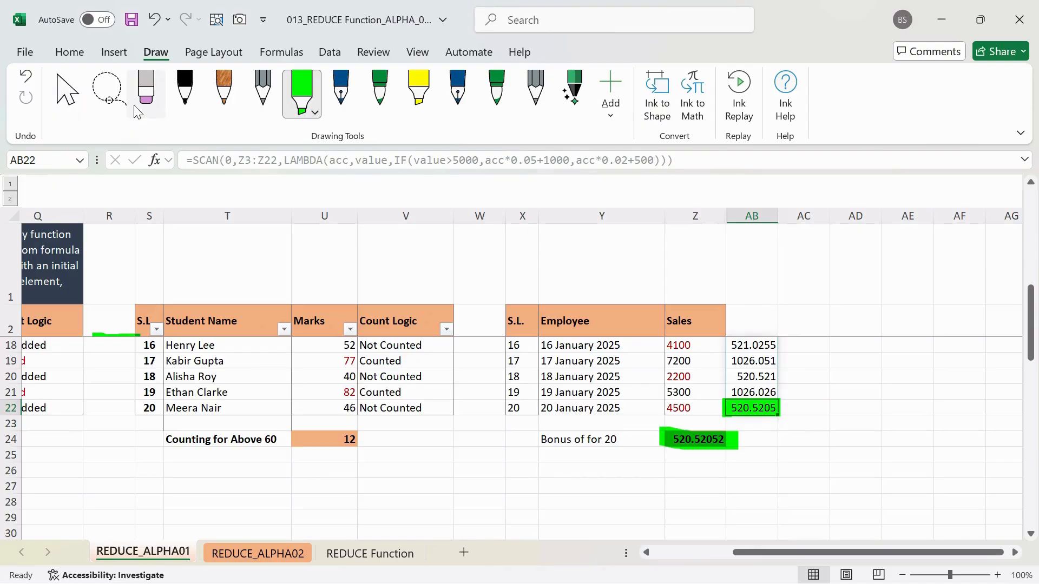
Undo the highlighter strokes over Z24 and AB22 and return to normal cell selection.
key(ctrl+z)
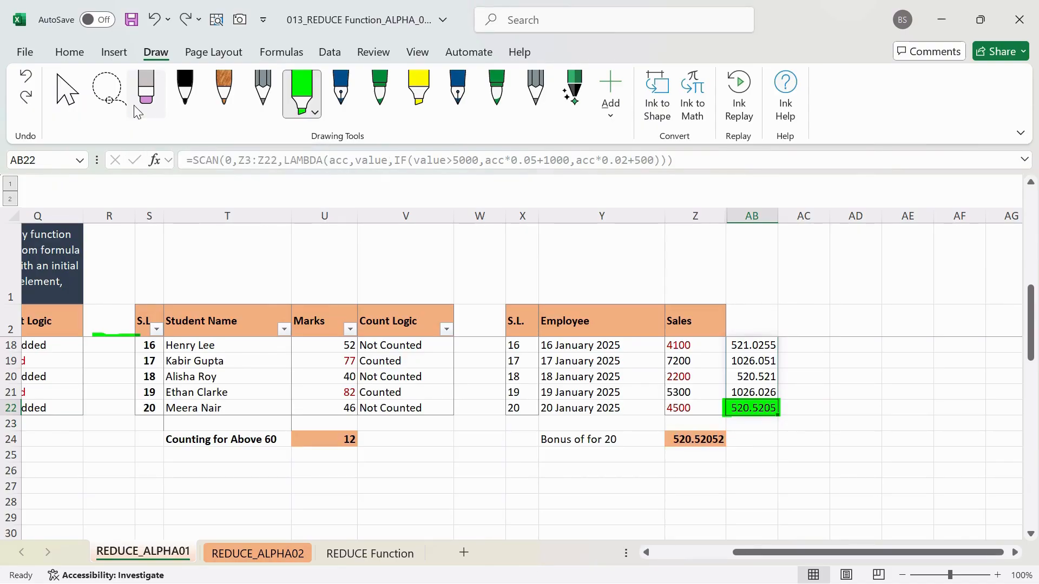
key(ctrl+z)
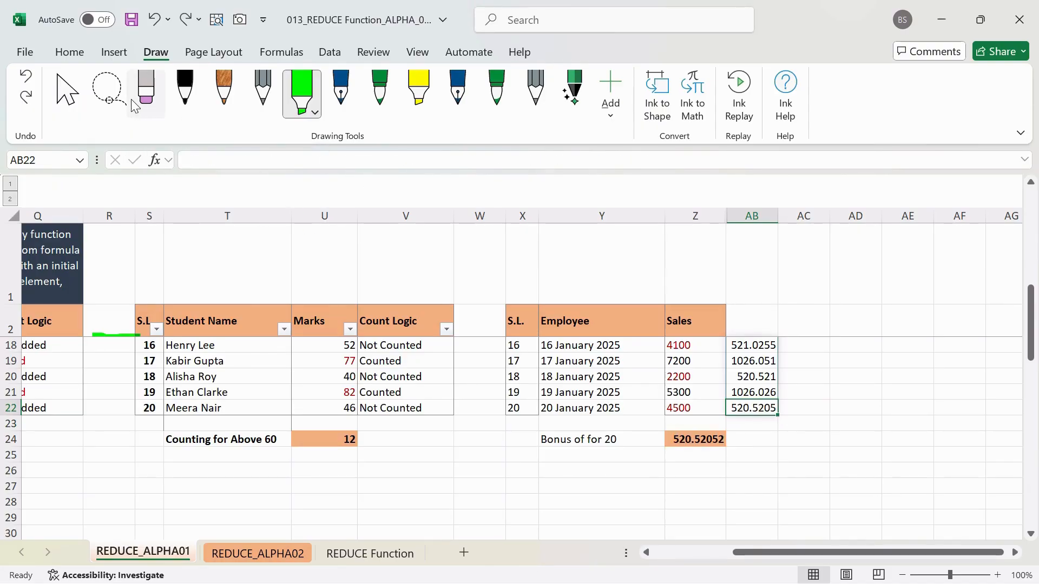
click(63, 77)
Inspect the array, LAMBDA arguments and both IF branches of the REDUCE formula in Z24, leaving it unedited.
click(691, 434)
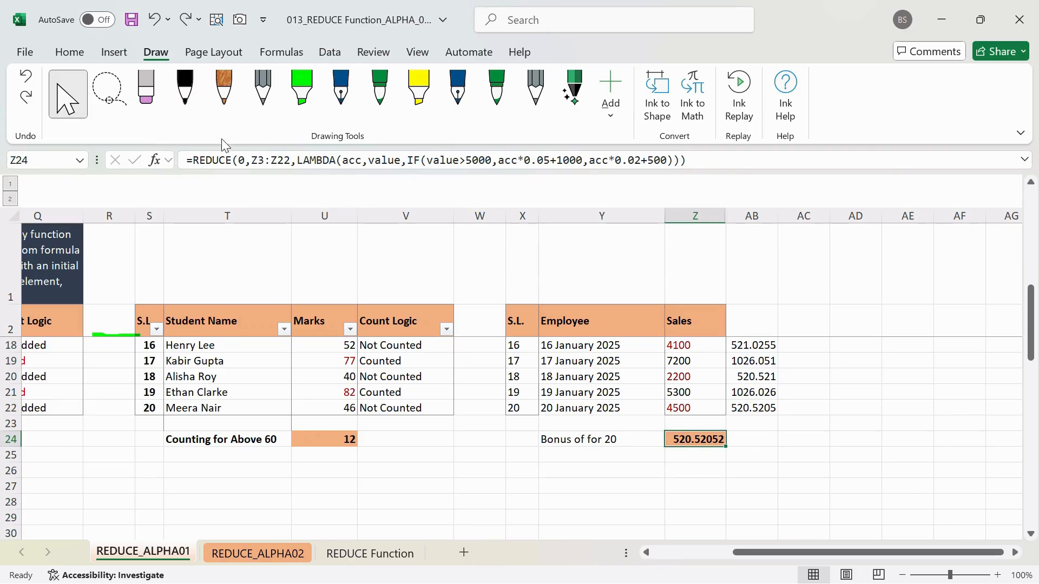
drag(187, 160, 264, 160)
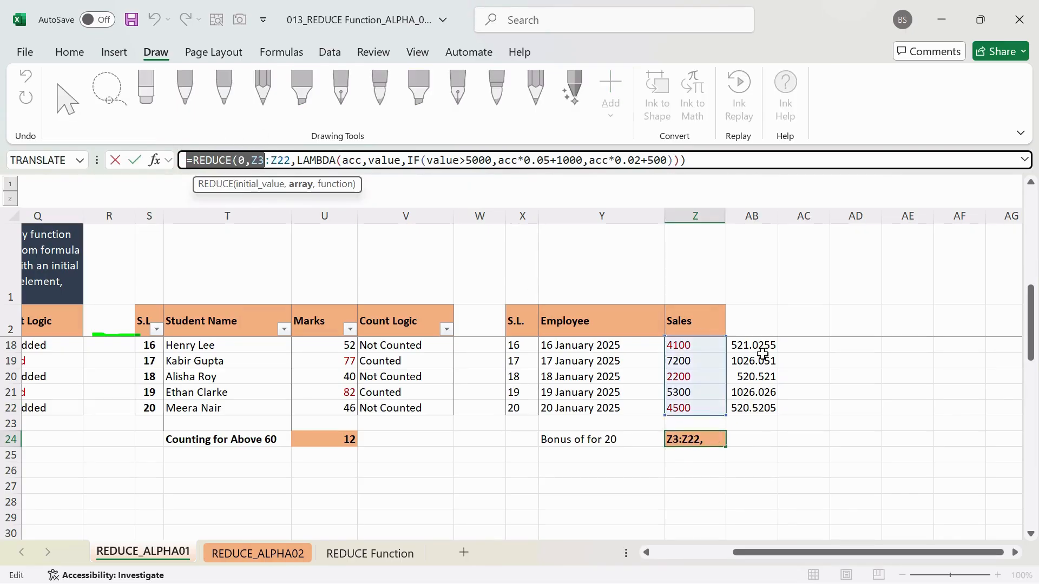
drag(342, 160, 582, 160)
click(449, 166)
click(504, 161)
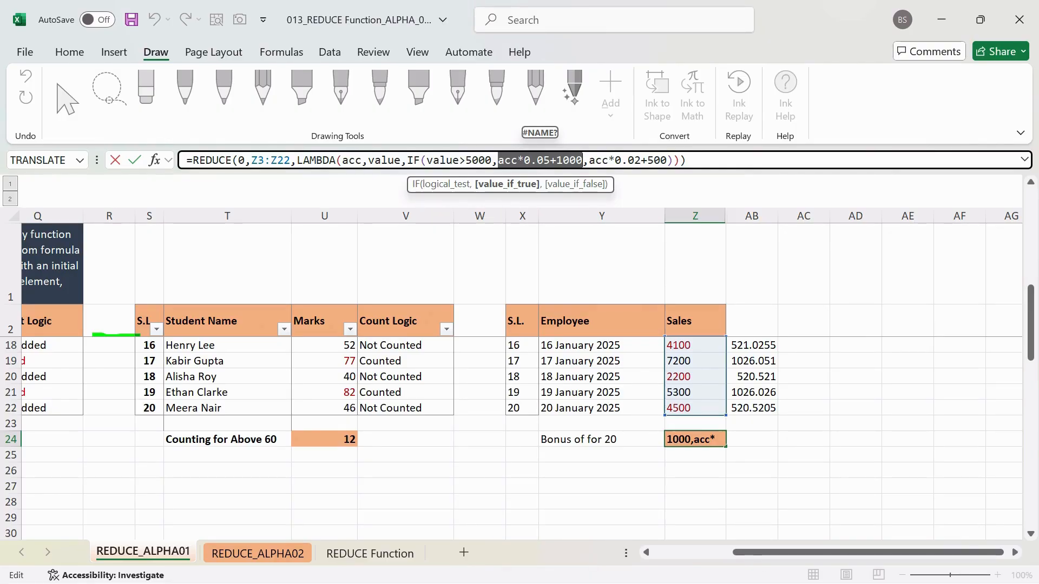
drag(589, 161, 641, 161)
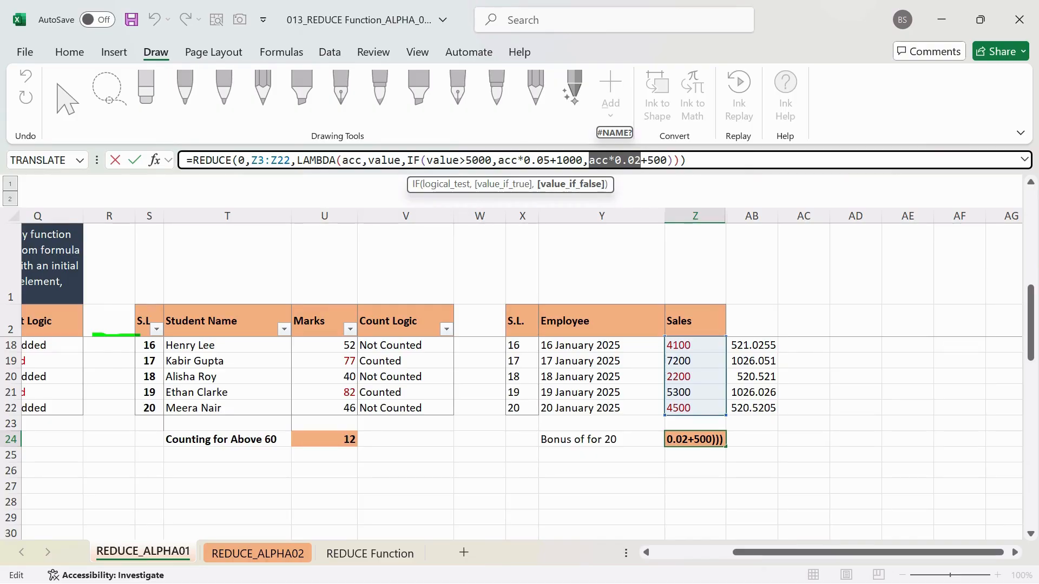
key(Return)
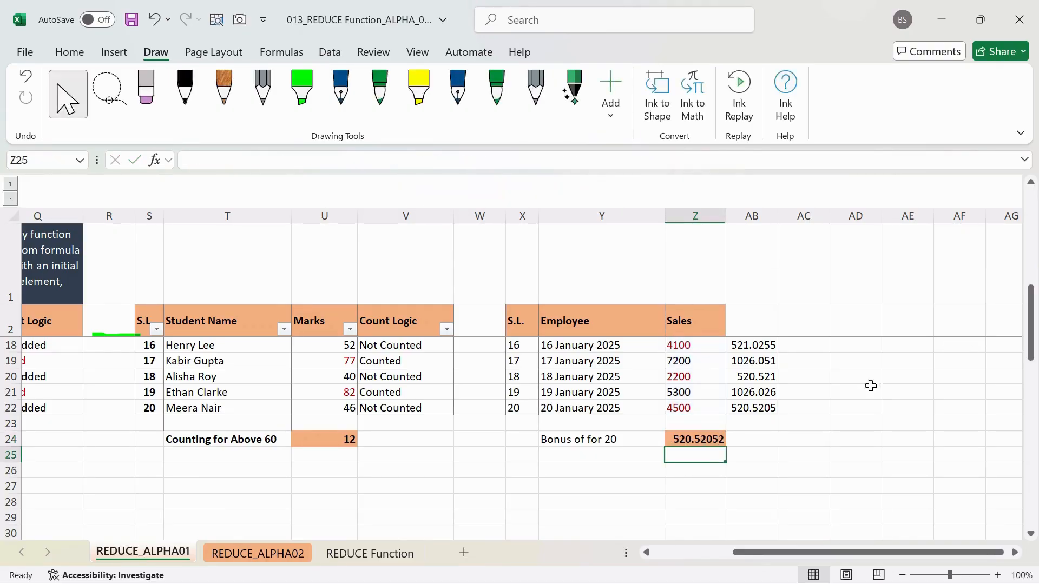
Fill the first three SCAN values, AB3, AB4 and AB5, with yellow.
scroll(812, 357, up, 5)
drag(757, 345, 758, 423)
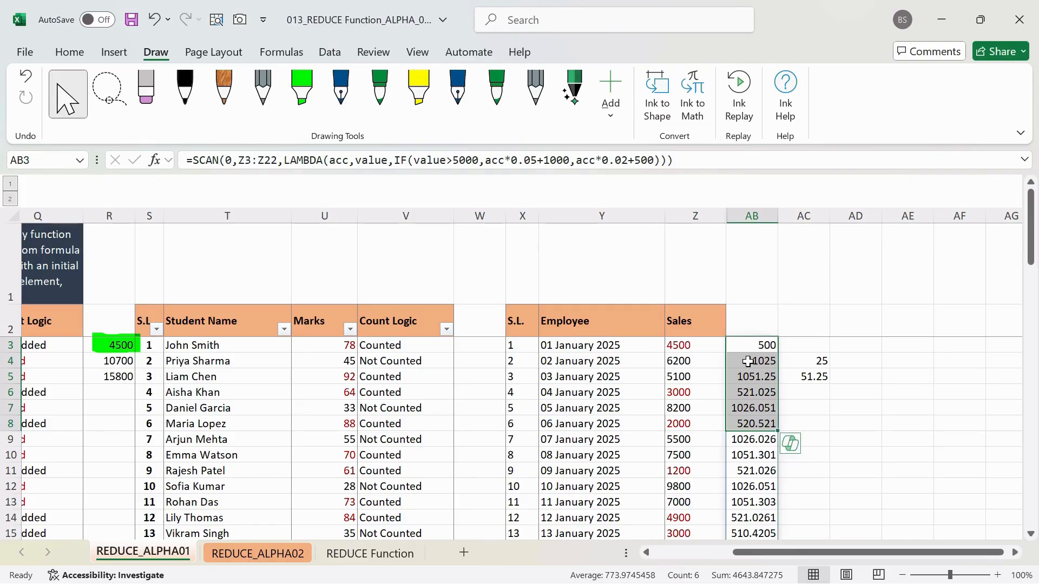
click(759, 347)
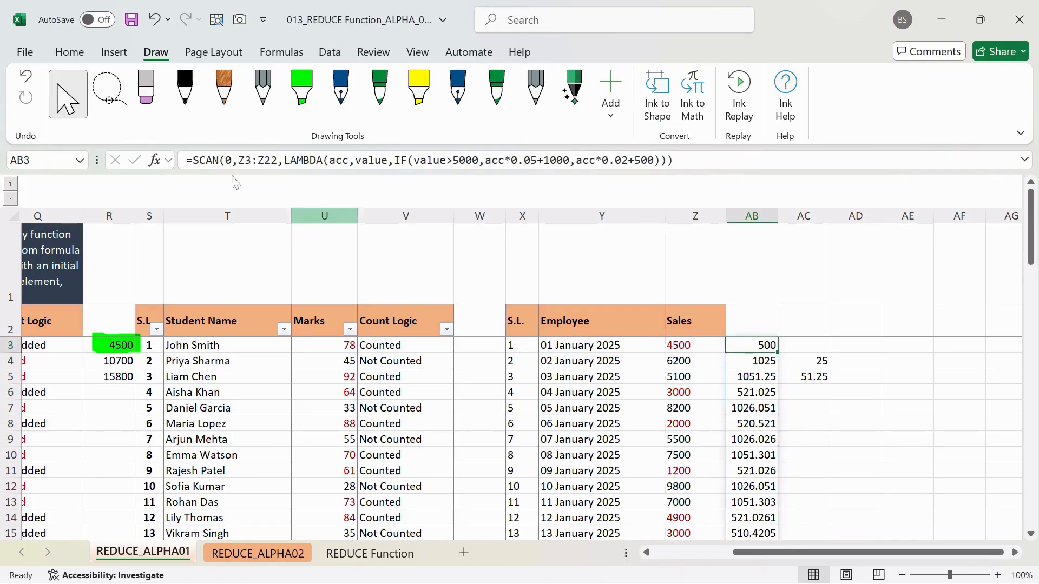
click(64, 51)
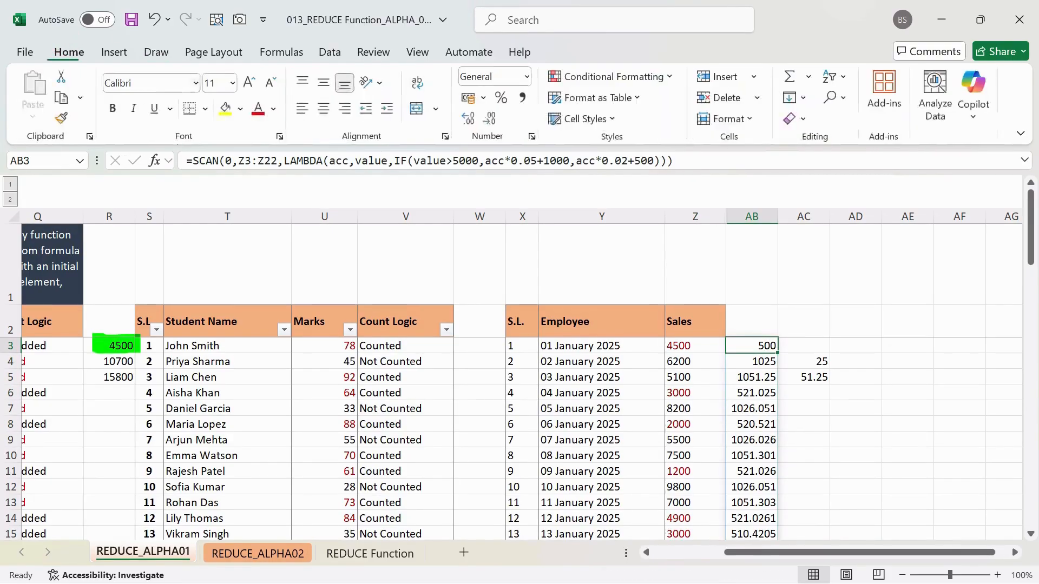
click(224, 114)
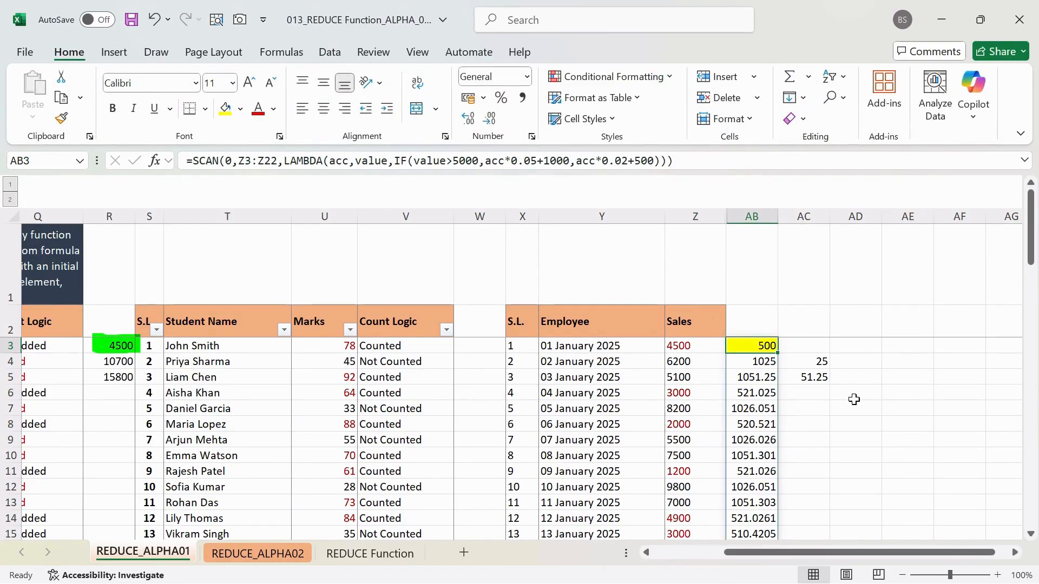
click(763, 361)
click(224, 110)
click(758, 377)
click(224, 110)
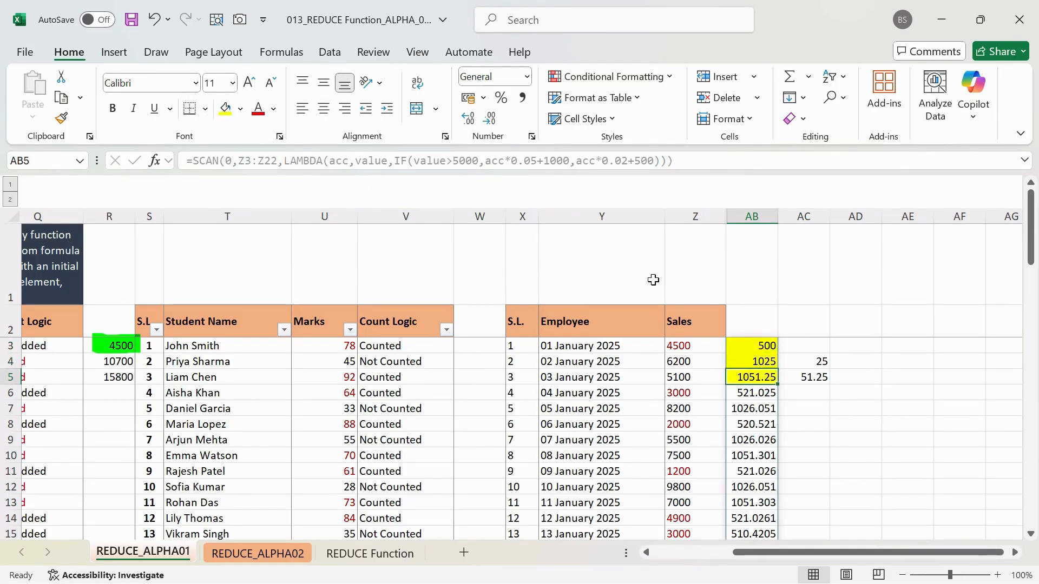
Fill cell AB2 above the SCAN values with yellow and enter the initial value 0 in it.
click(758, 347)
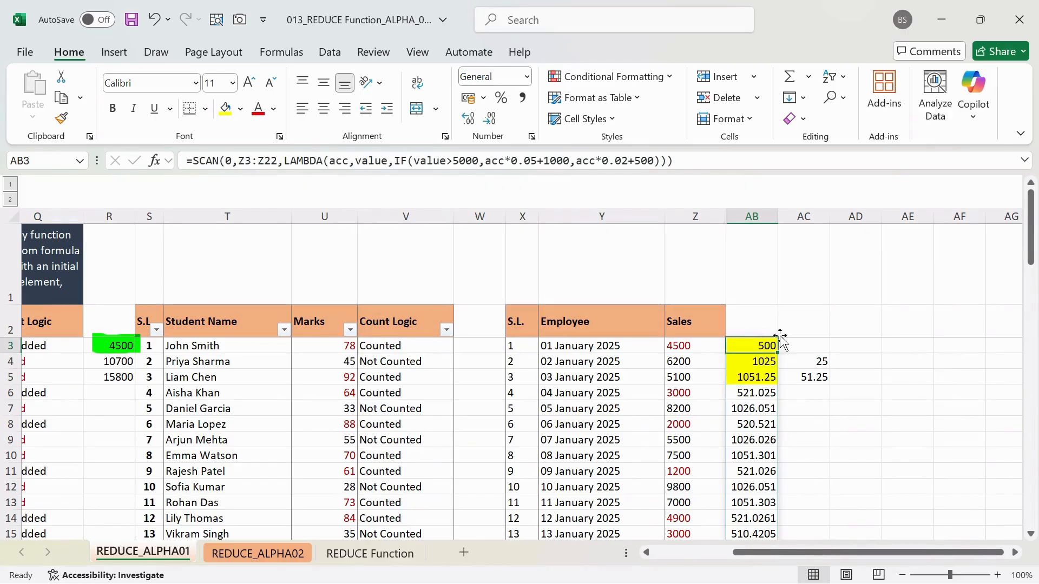
click(765, 318)
click(224, 110)
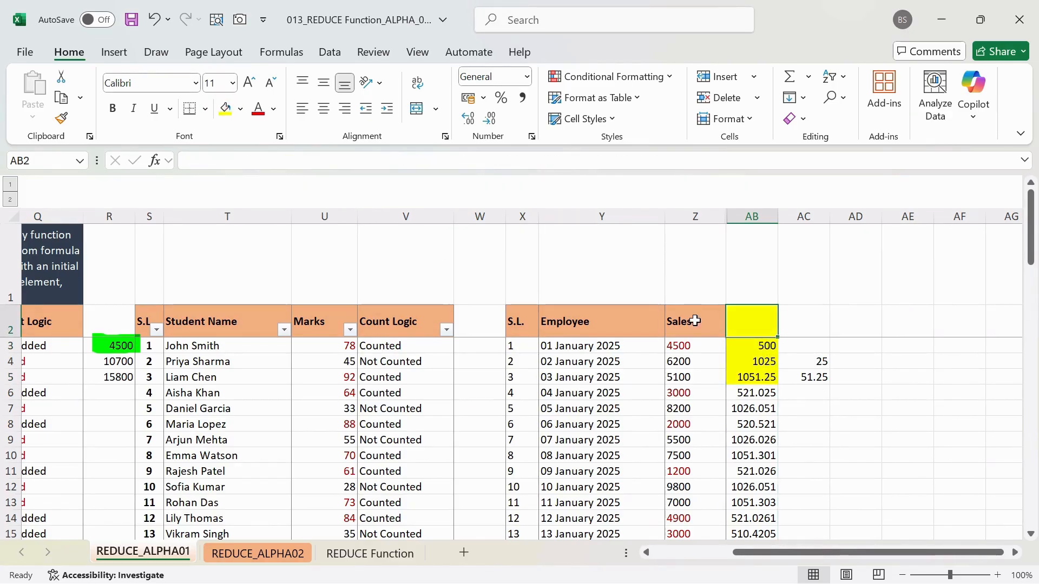
text(0)
click(814, 331)
Compare the first sales rows with their corresponding SCAN values in AB3 and AB4.
click(765, 346)
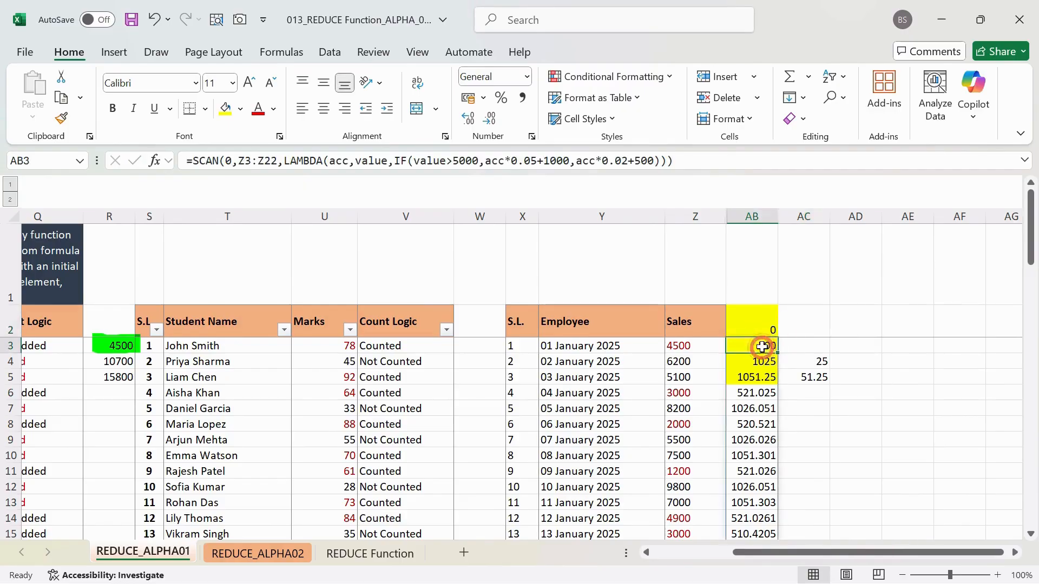
drag(652, 345, 758, 344)
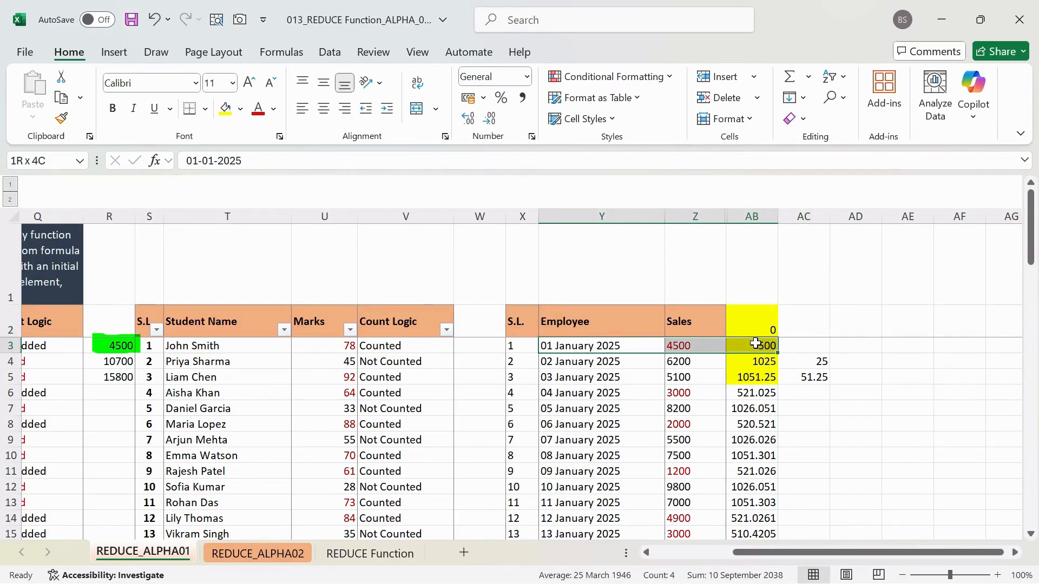
drag(674, 360, 742, 344)
click(760, 345)
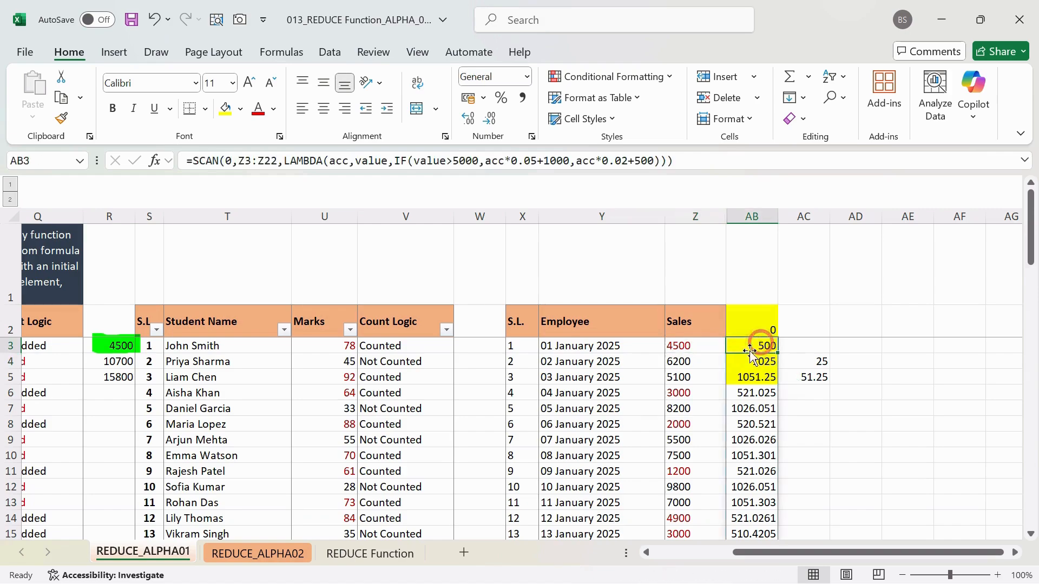
click(691, 375)
click(767, 361)
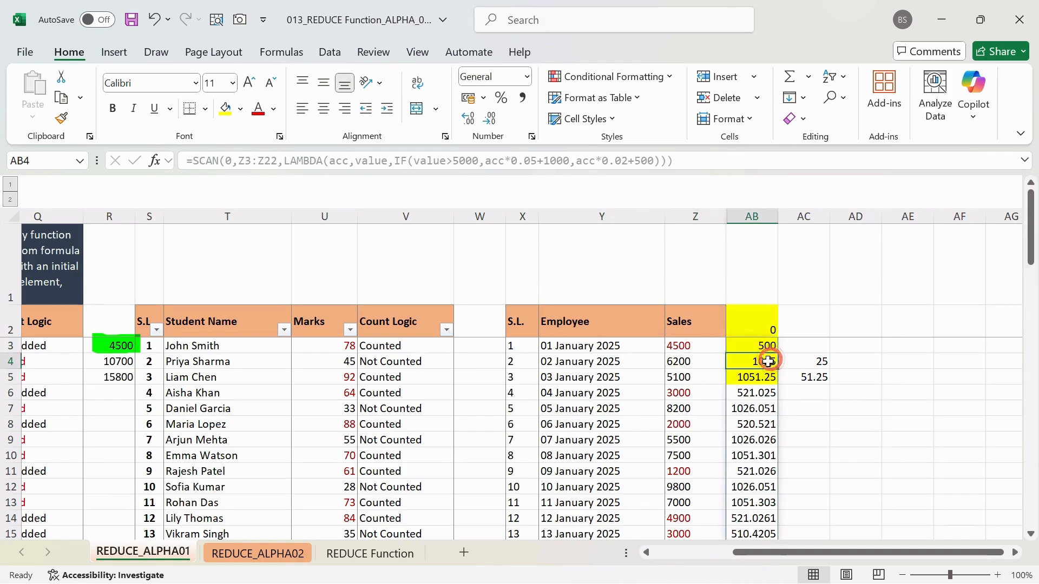
Compare the last SCAN values in column AB with the REDUCE bonus result in Z24.
click(751, 216)
scroll(672, 332, down, 4)
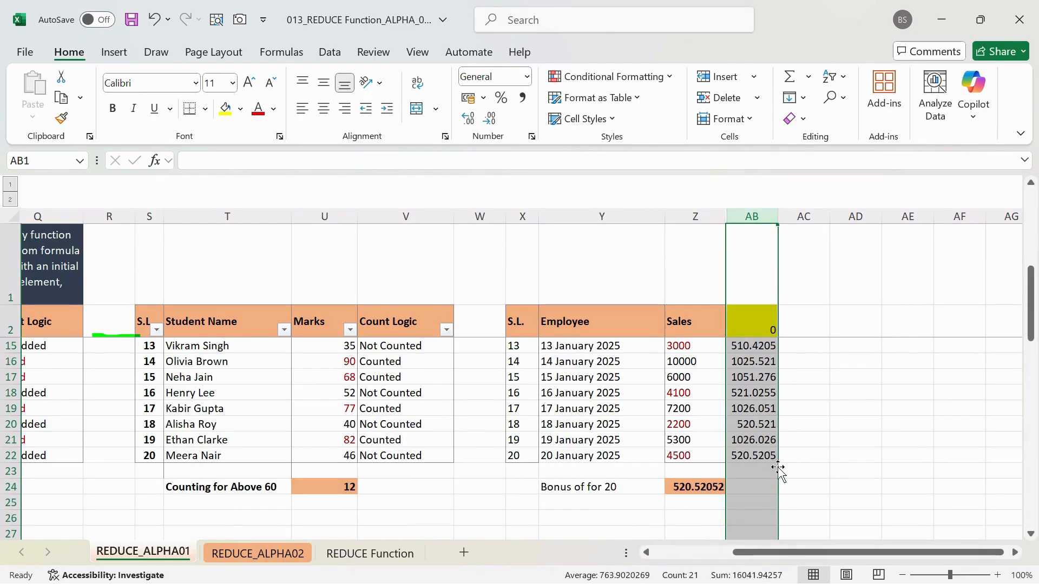
click(705, 494)
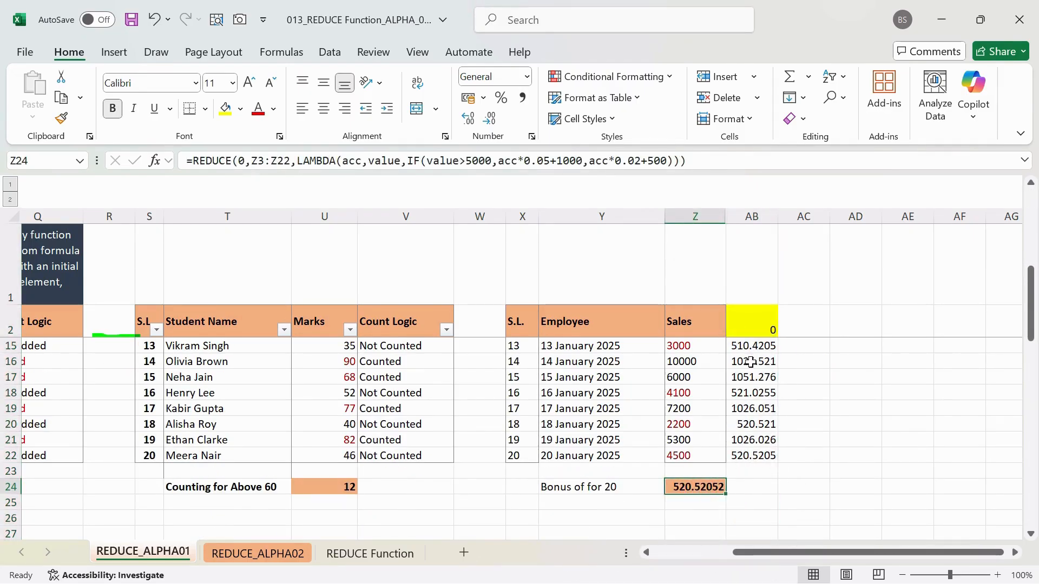
click(749, 215)
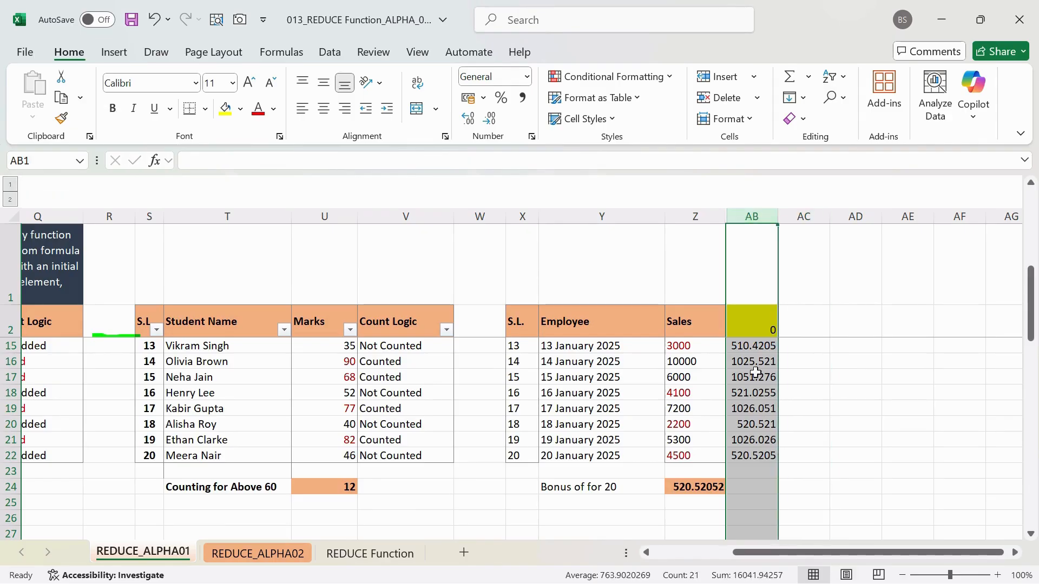
drag(752, 377, 769, 460)
click(701, 496)
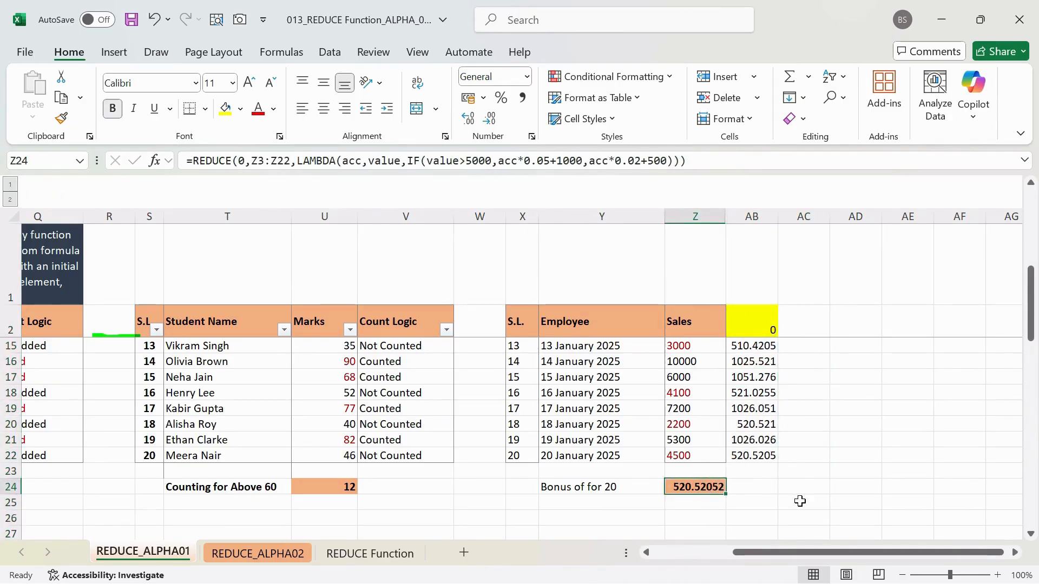
drag(563, 456, 812, 474)
click(719, 488)
Replace the function name REDUCE with SCAN in the Z24 bonus formula, keeping all its arguments.
click(471, 160)
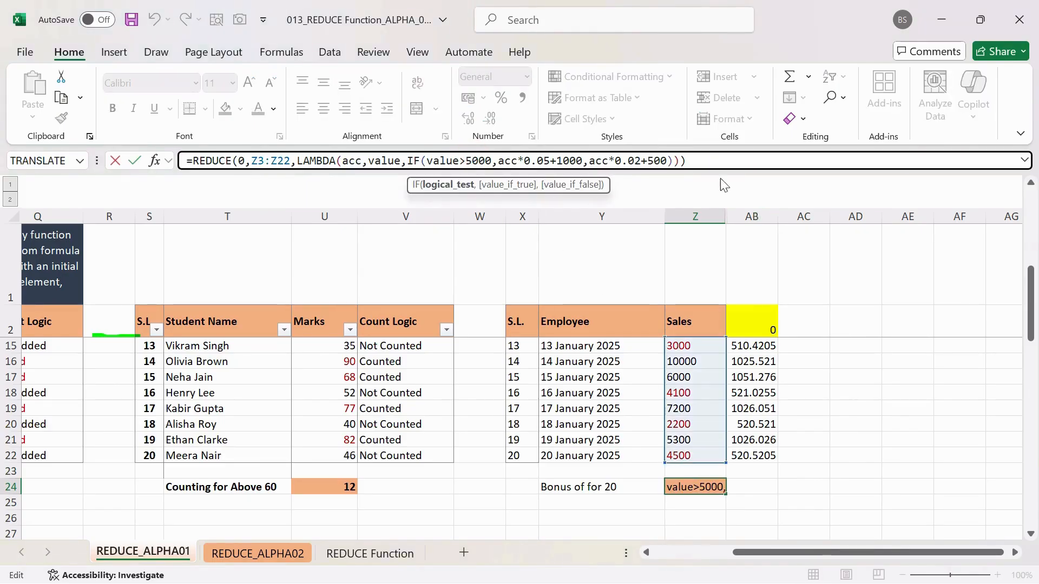
drag(695, 161, 185, 161)
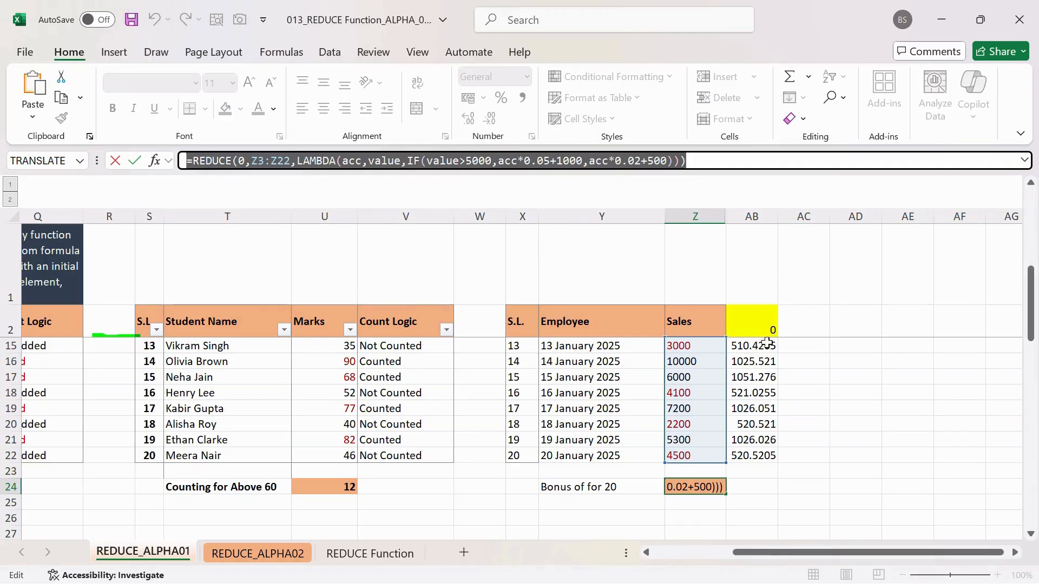
click(231, 161)
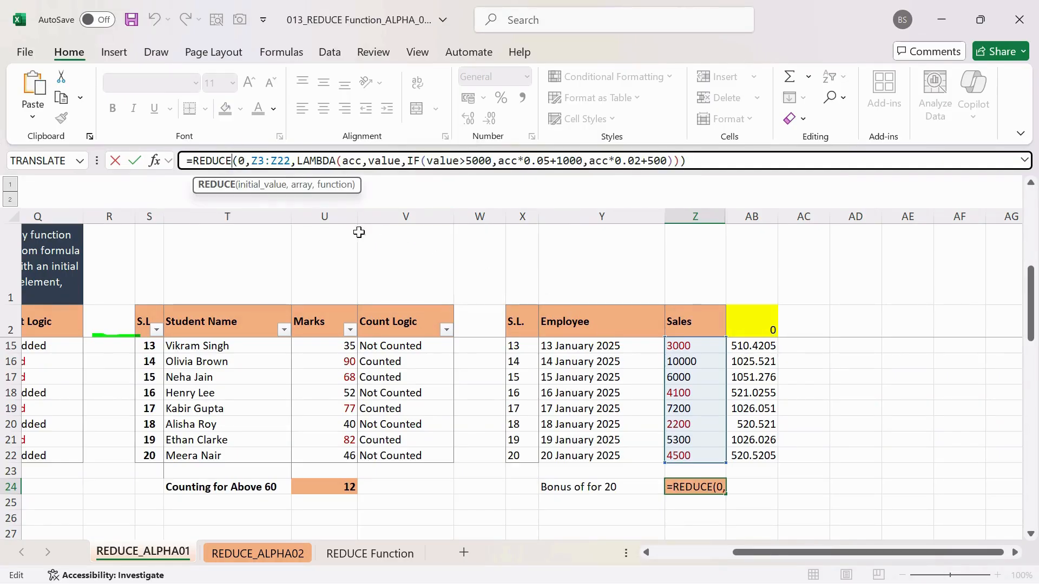
key(BackSpace)
key(BackSpace)
key(BackSpace)
key(BackSpace)
key(BackSpace)
key(BackSpace)
text(SCAH)
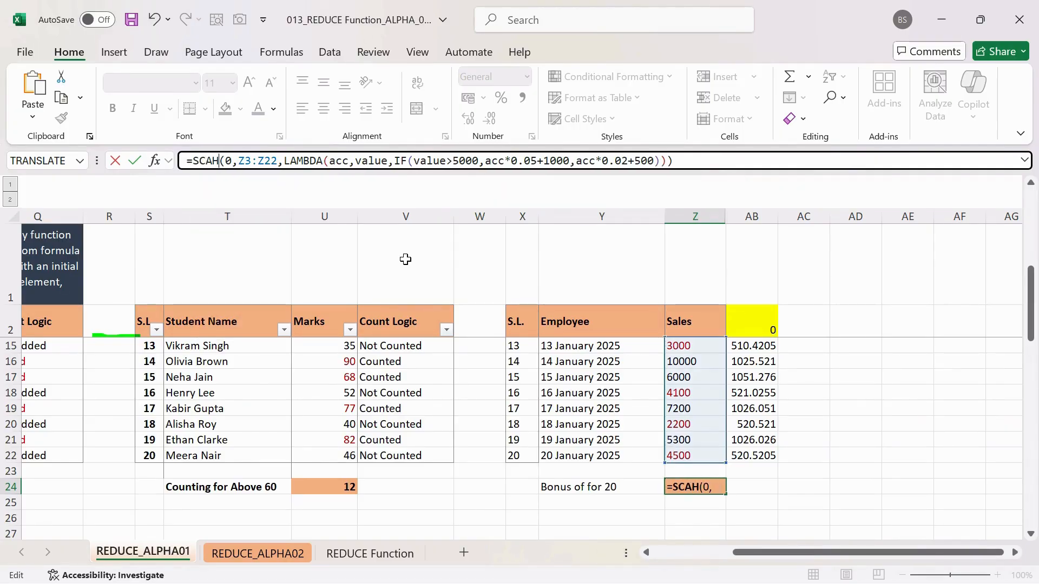
key(BackSpace)
text(N)
key(Return)
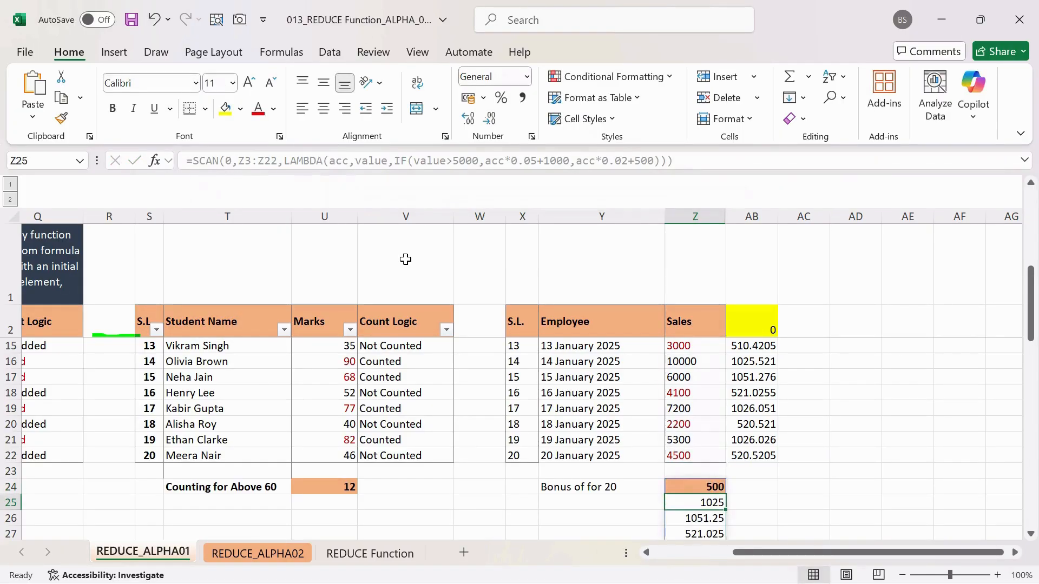
Examine the spilled SCAN results from Z25 down to Z43, and undo the function change in Z24.
scroll(738, 433, down, 6)
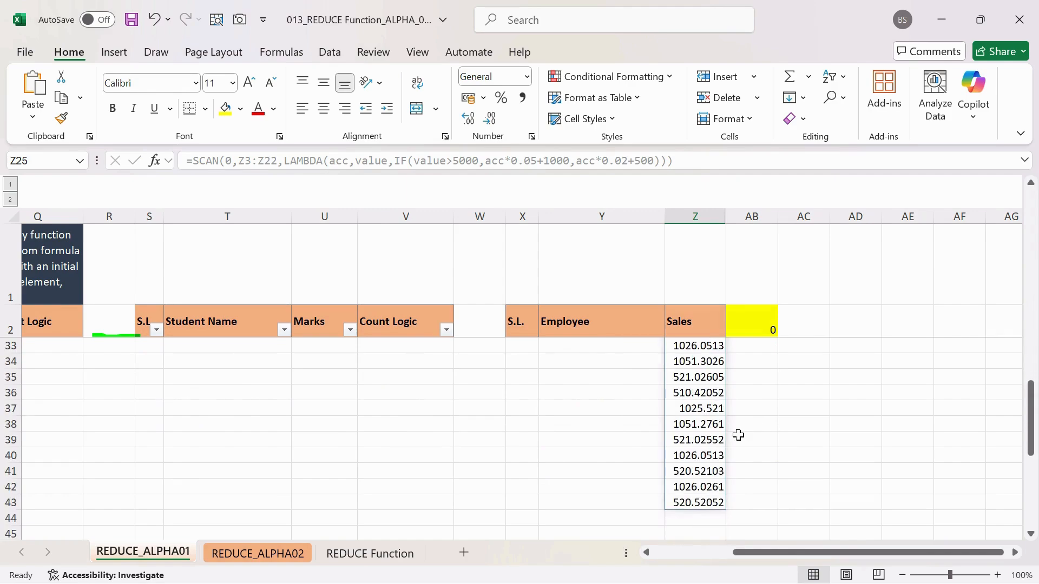
drag(697, 502, 672, 343)
scroll(700, 464, up, 4)
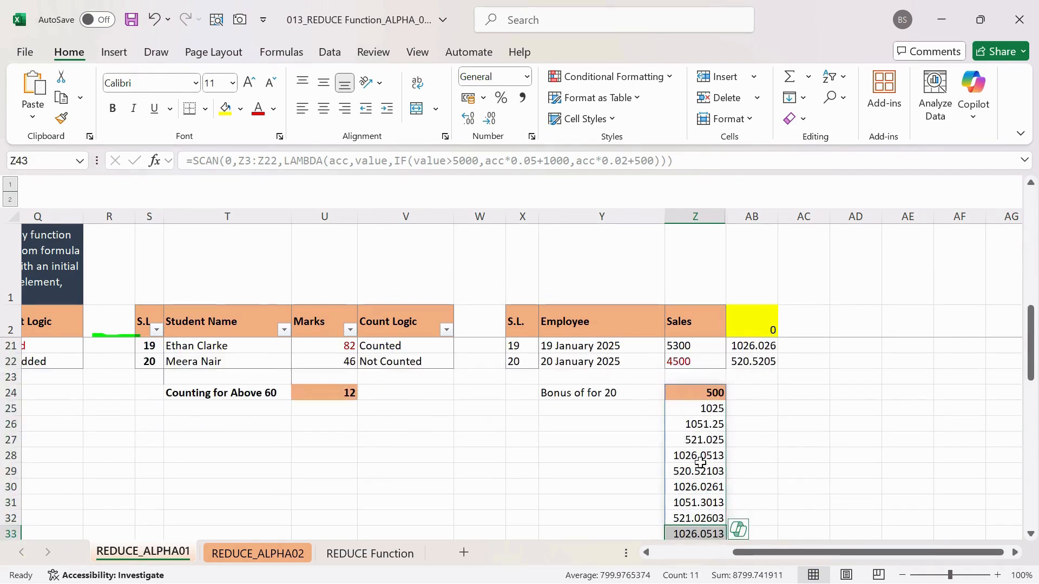
shift+click(698, 407)
scroll(695, 482, down, 2)
scroll(695, 482, down, 3)
click(706, 457)
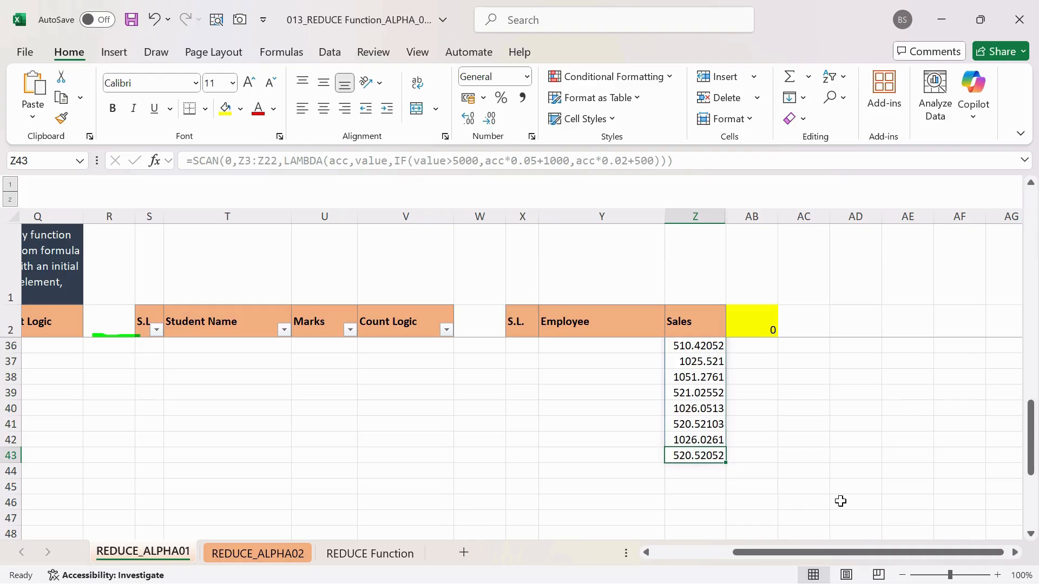
key(ctrl+Up)
key(ctrl+z)
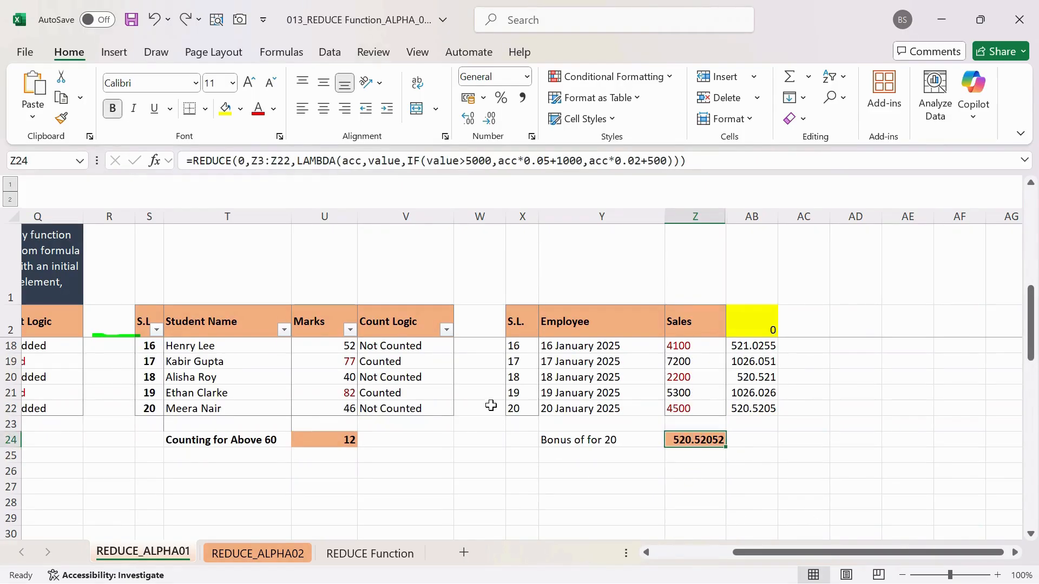
Erase part of the function name in the Z24 formula and re-enter it as REDUCE.
click(225, 160)
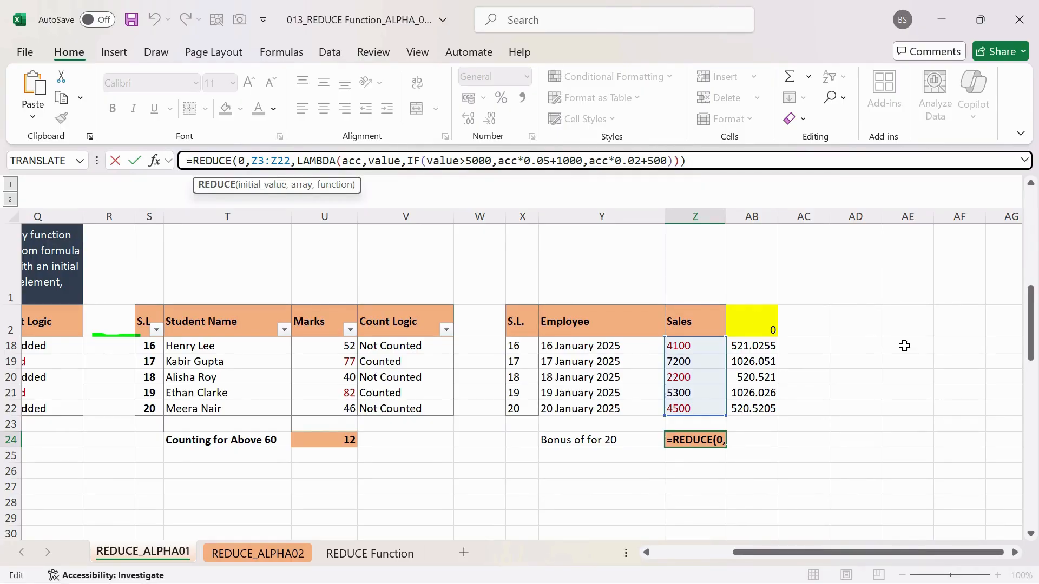
key(BackSpace)
key(BackSpace)
key(BackSpace)
key(BackSpace)
key(BackSpace)
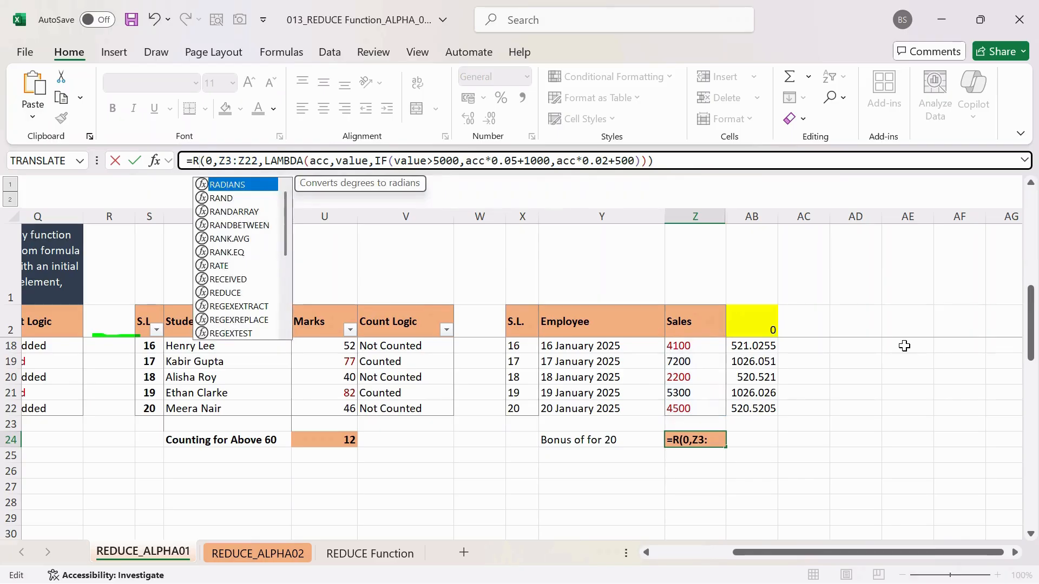
text(EDUCE)
key(Return)
key(Up)
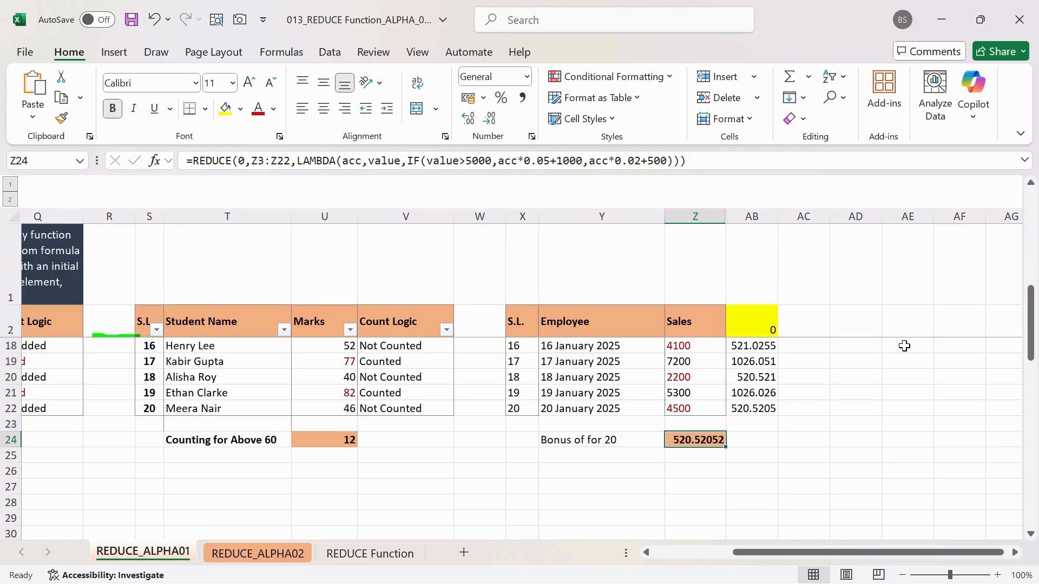
Go back to the Salesperson table beside column M and look over its rows and the neighbouring marks table.
scroll(592, 386, up, 5)
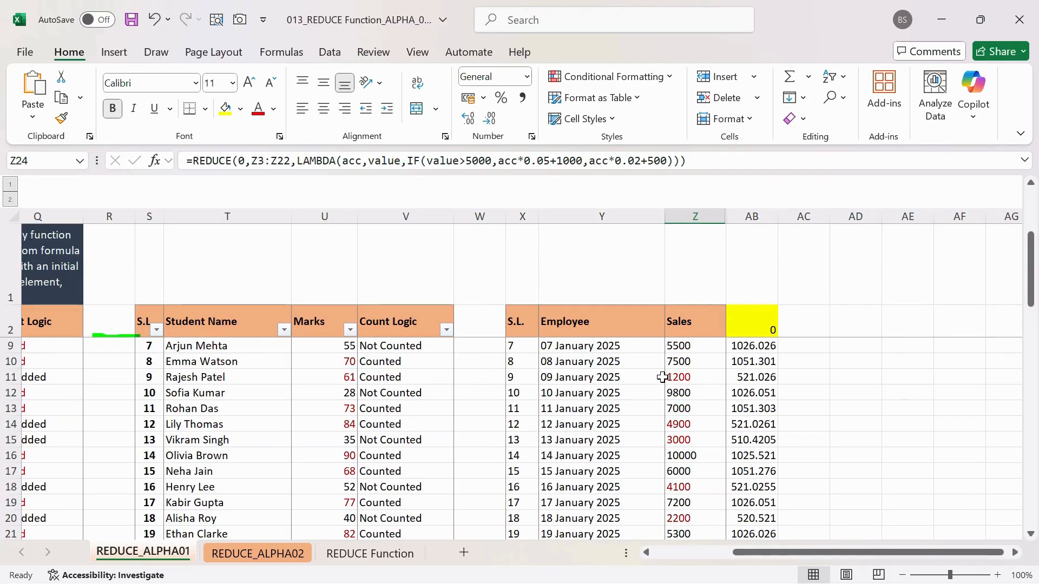
click(624, 379)
key(Left)
key(Left)
key(Left)
key(Left)
key(Left)
key(Left)
key(Left)
key(Left)
key(Left)
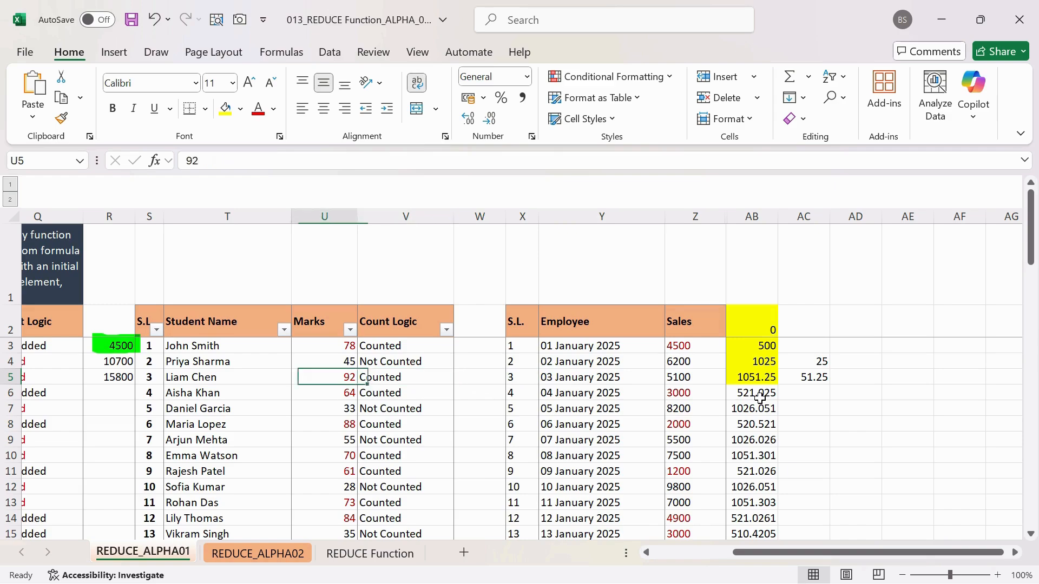
key(Left)
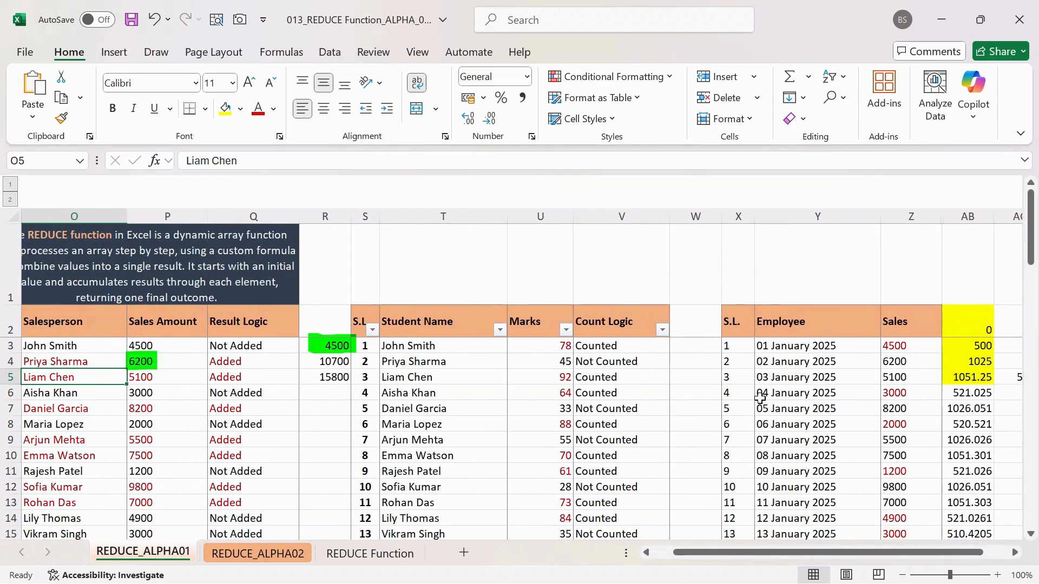
key(Left)
key(Left)
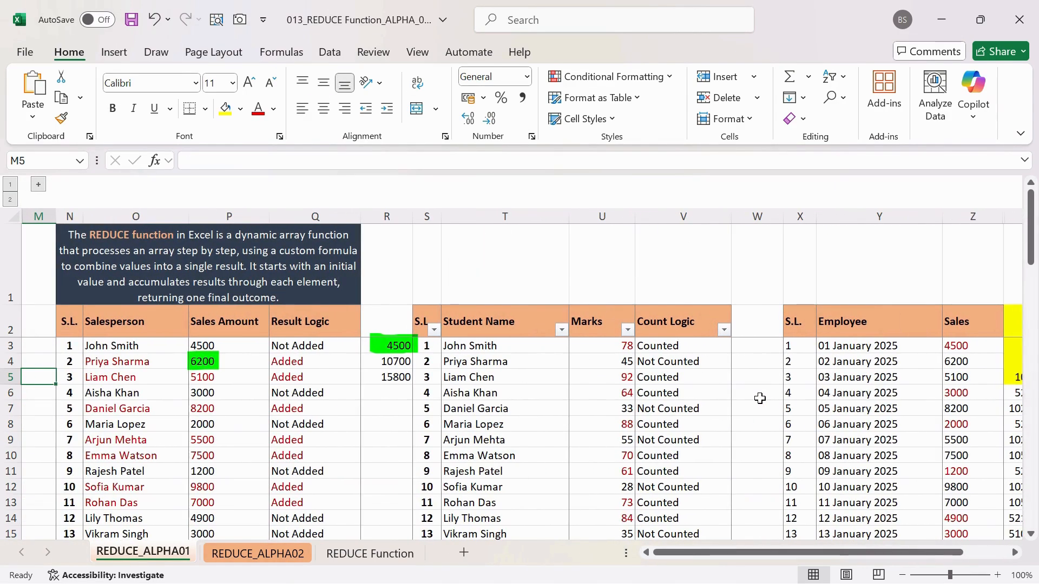
scroll(374, 418, down, 2)
scroll(375, 418, down, 2)
scroll(389, 425, up, 4)
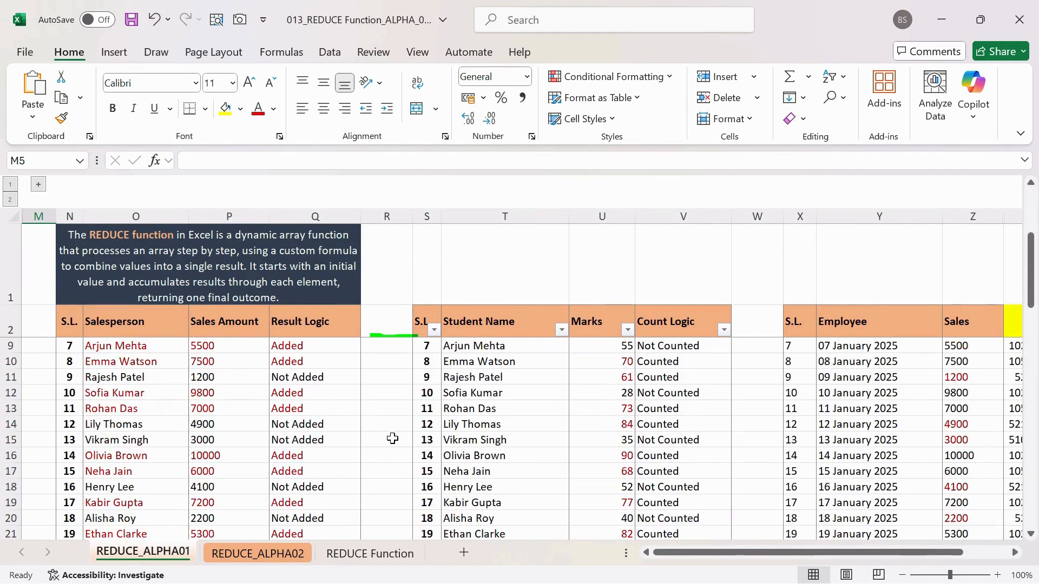